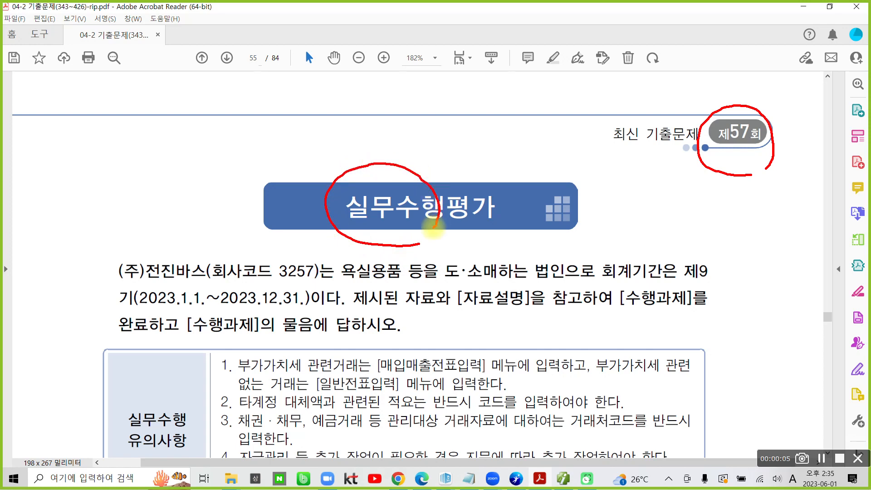
mouse_move(113, 262)
left_mouse_down()
mouse_move(203, 293)
mouse_move(123, 266)
mouse_move(130, 258)
left_mouse_up()
mouse_move(329, 266)
left_mouse_down()
mouse_move(445, 294)
mouse_move(574, 291)
mouse_move(458, 252)
mouse_move(336, 250)
left_mouse_up()
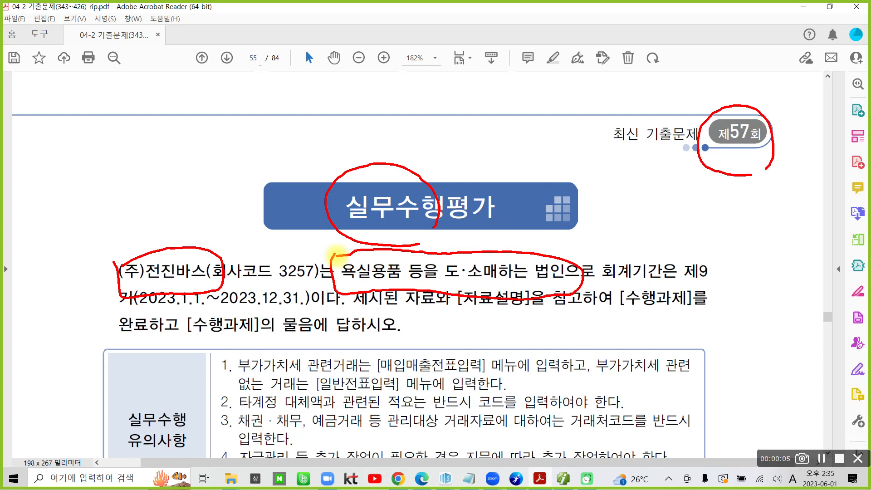
key("Escape")
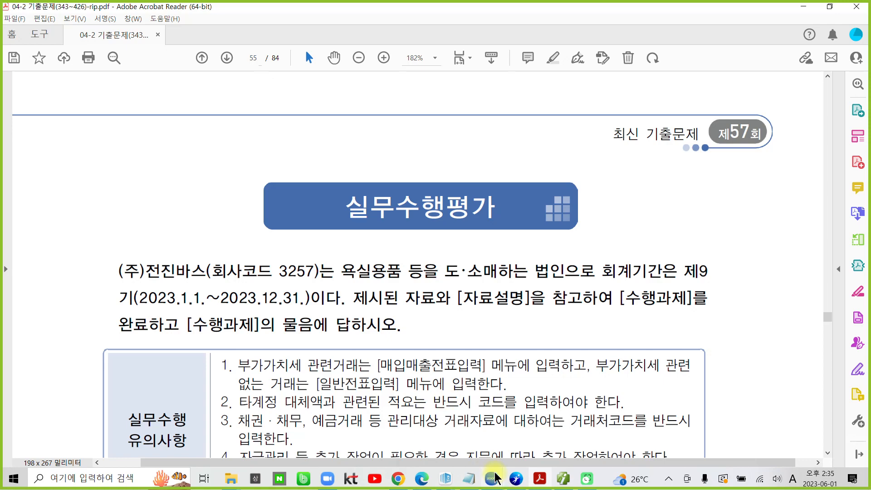
Highlight the section heading "기초정보관리의 이해" and the words "회사등록 수정" in the task 1 title
scroll(319, 375, "down", 2)
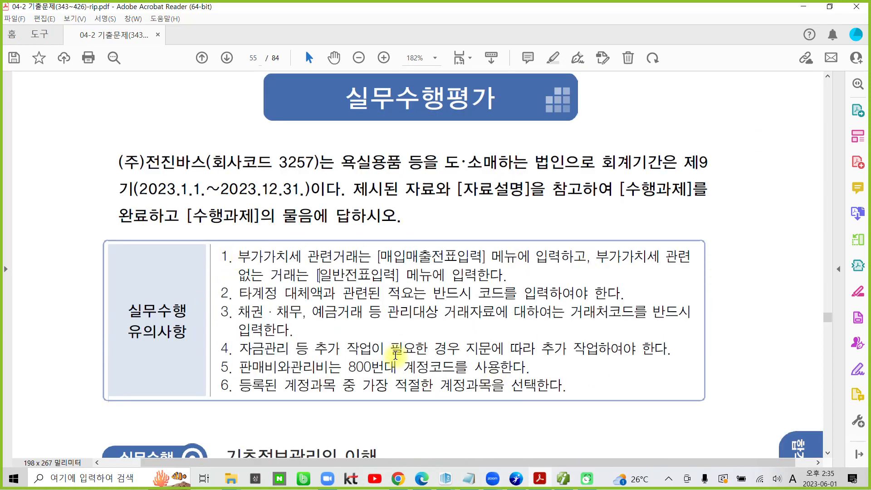
scroll(394, 356, "down", 3)
scroll(394, 357, "down", 2)
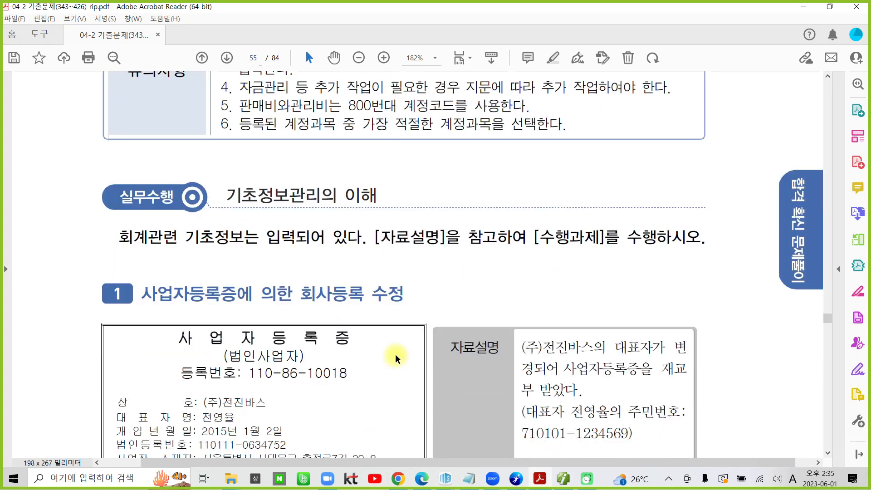
scroll(394, 356, "down", 1)
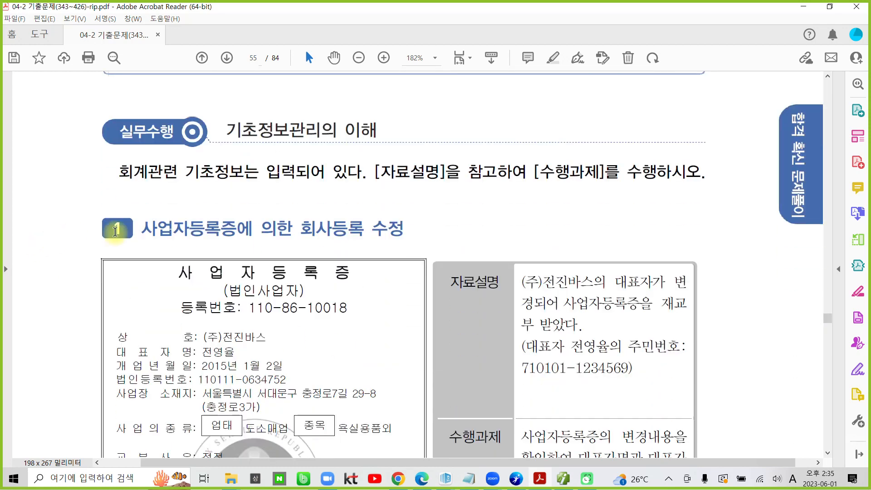
left_click_drag(225, 130, 376, 129)
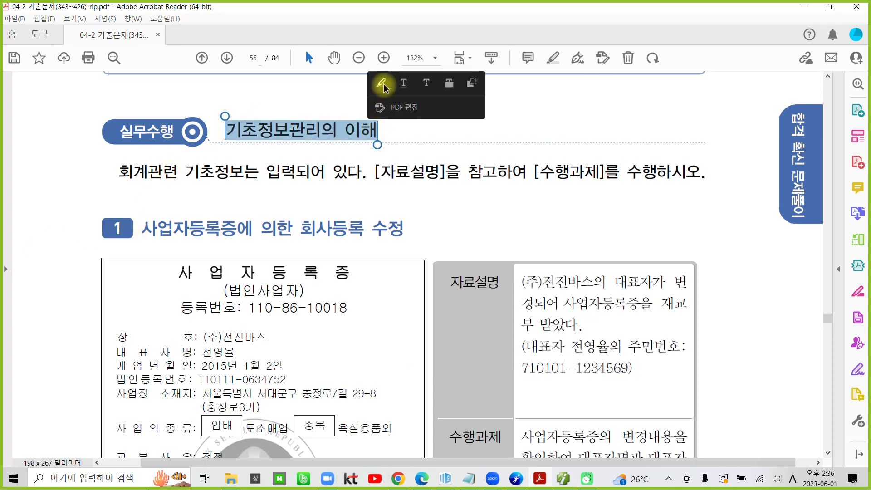
left_click(383, 82)
scroll(154, 263, "down", 1)
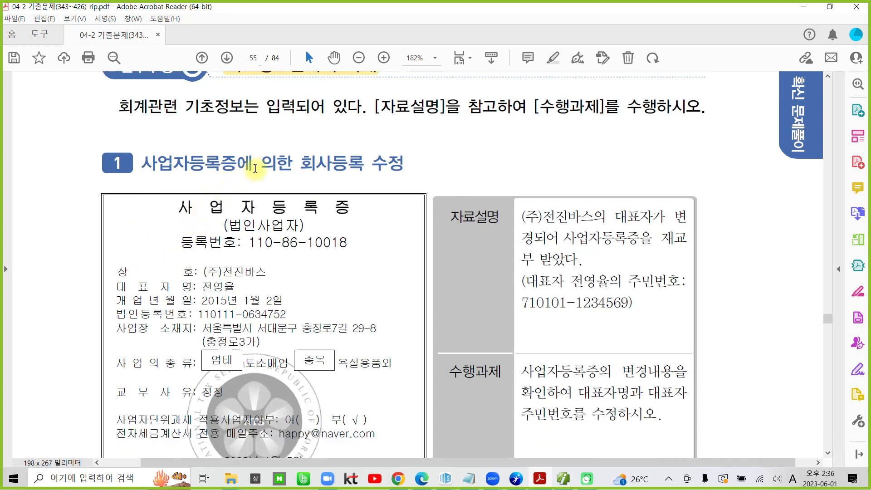
left_click_drag(299, 165, 403, 166)
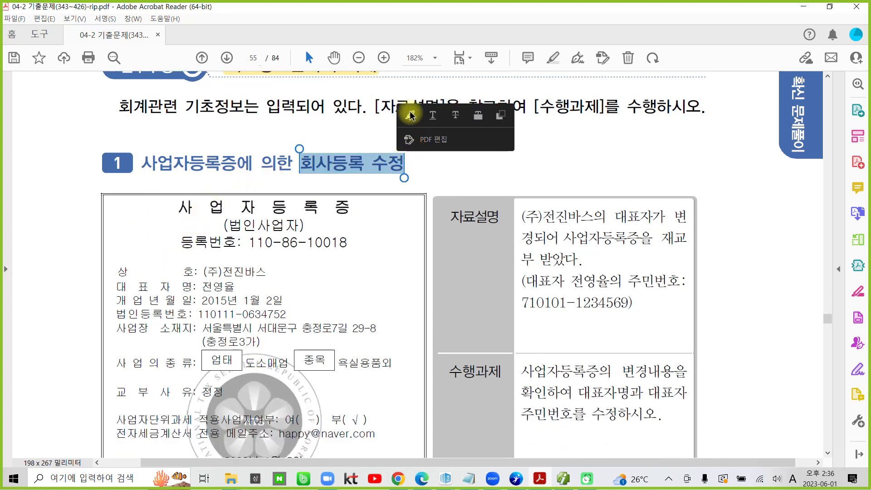
left_click(408, 114)
Highlight the representative's name in 자료설명 and the instruction "대표자명과 대표자 주민번호를 수정하시오" in 수행과제
scroll(527, 250, "down", 2)
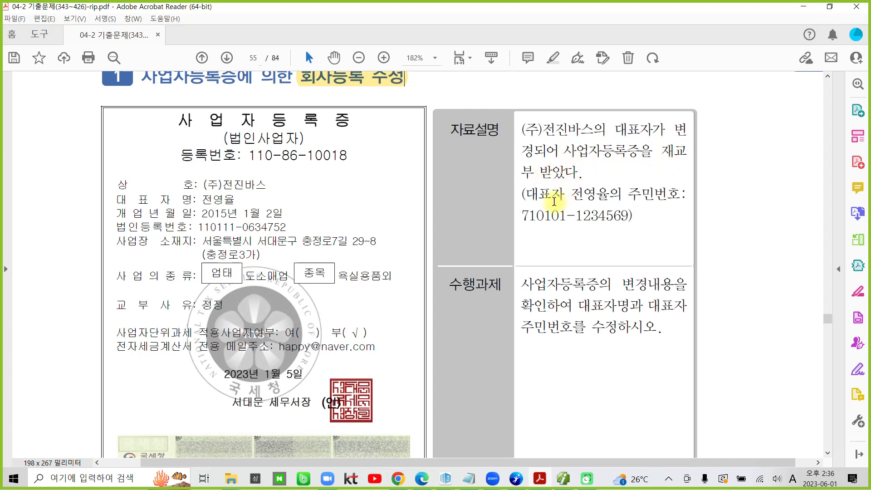
left_click_drag(570, 194, 609, 195)
left_click(625, 150)
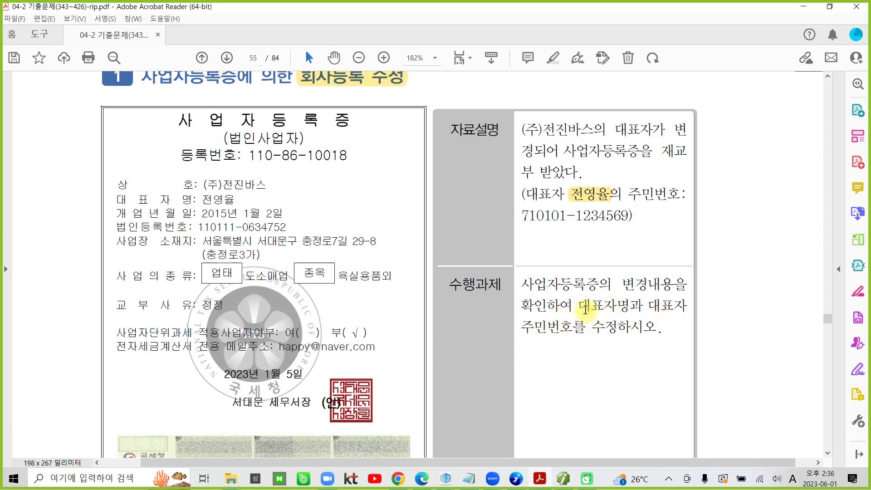
left_click_drag(577, 306, 657, 327)
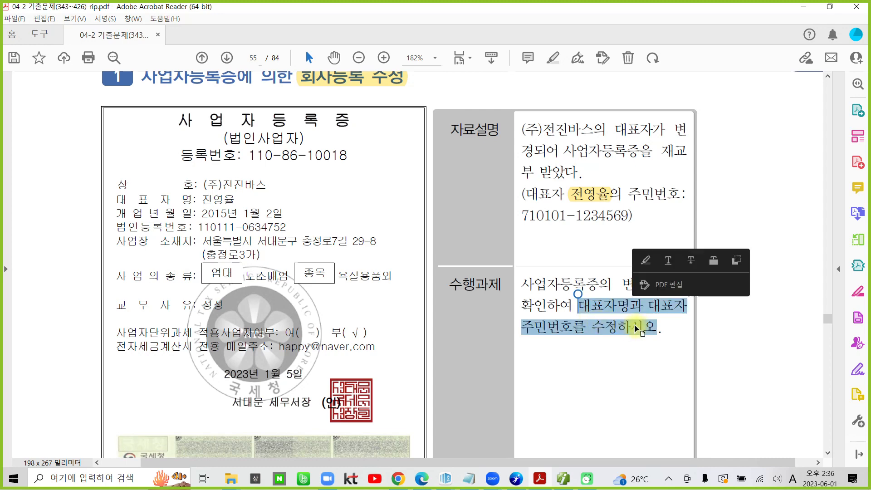
left_click(644, 262)
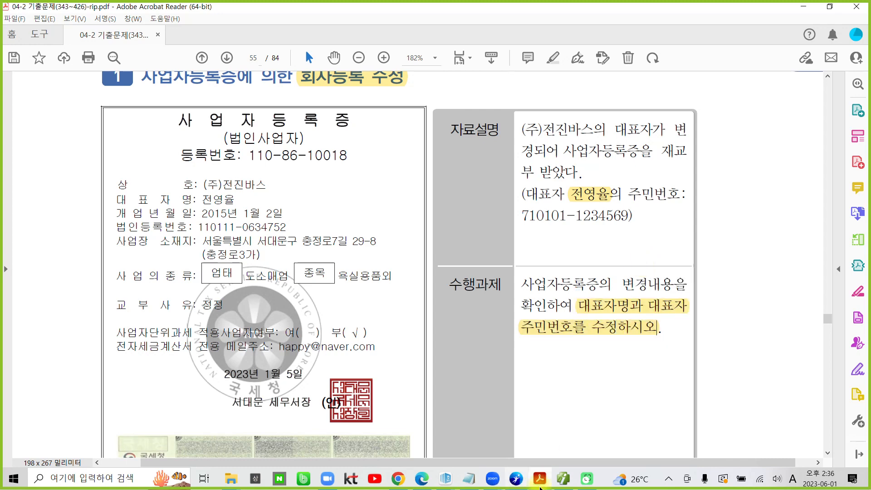
Switch to 더존 iPlus, open 회사등록 and replace the representative's name of (주)전진바스 with the one on the business registration certificate
mouse_move(561, 485)
left_click(515, 412)
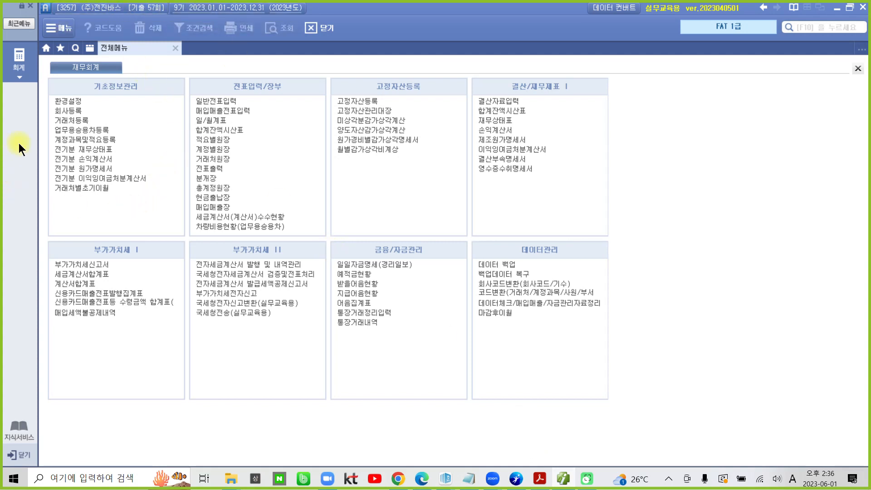
left_click(69, 111)
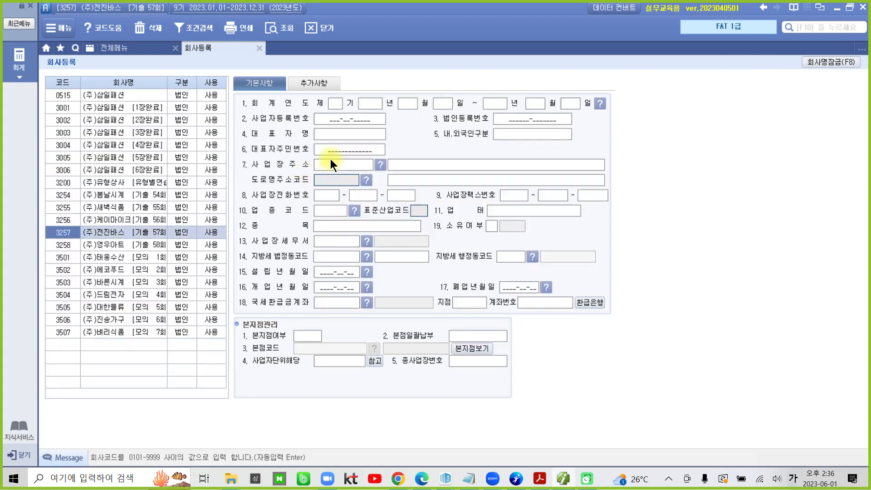
left_click(330, 135)
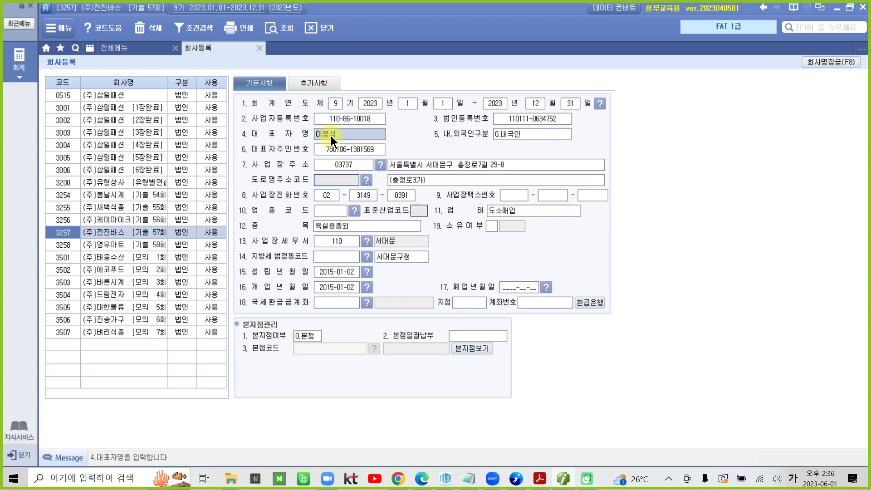
type("전영식")
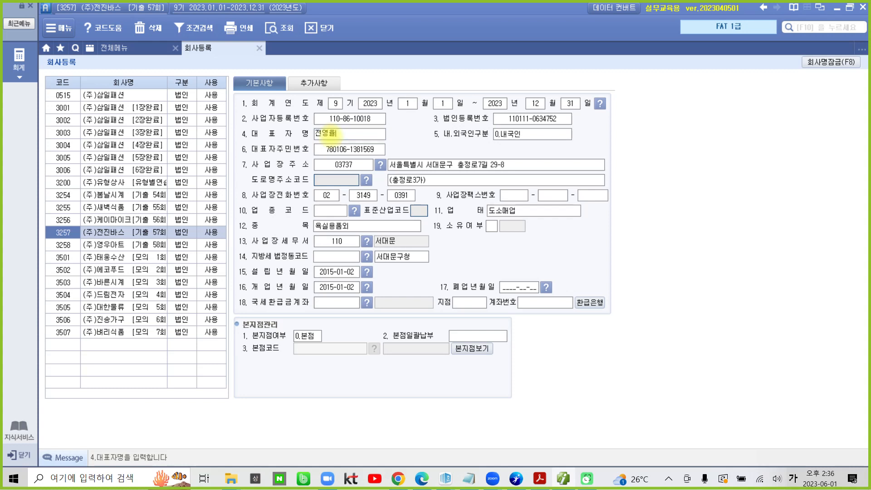
key("Return")
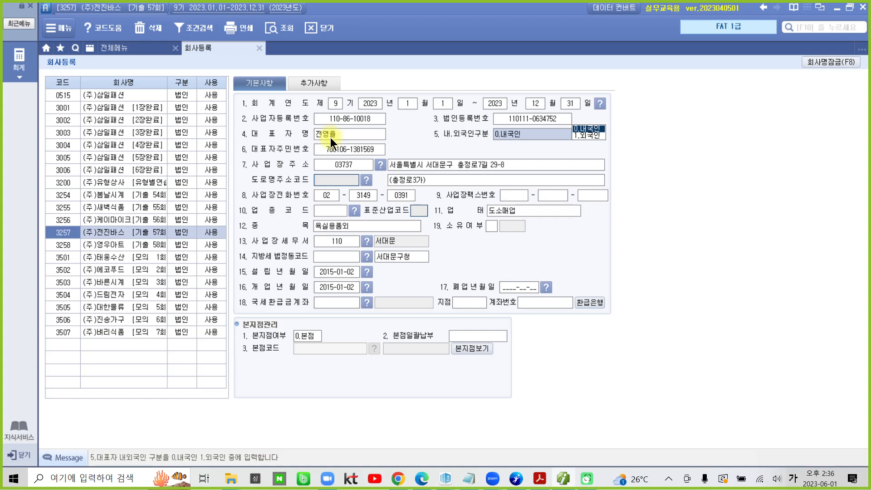
Replace the representative's resident registration number (대표자주민번호) with the number given in the exercise
left_click(331, 147)
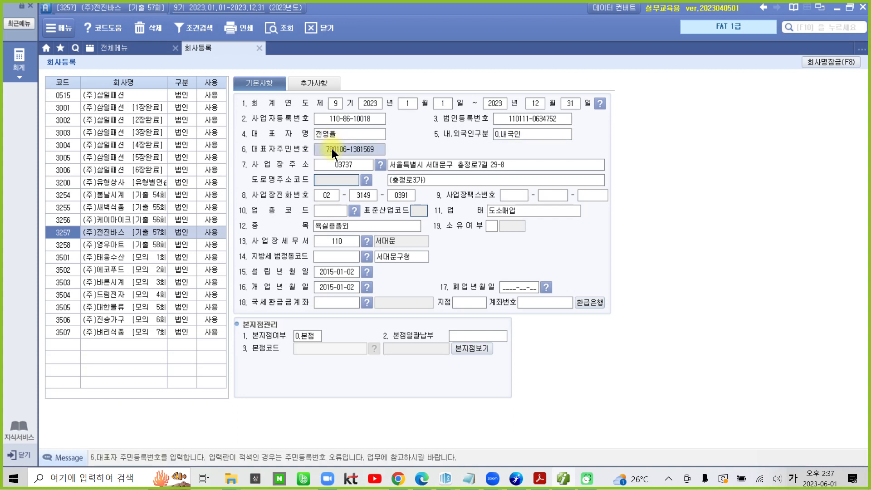
type("7")
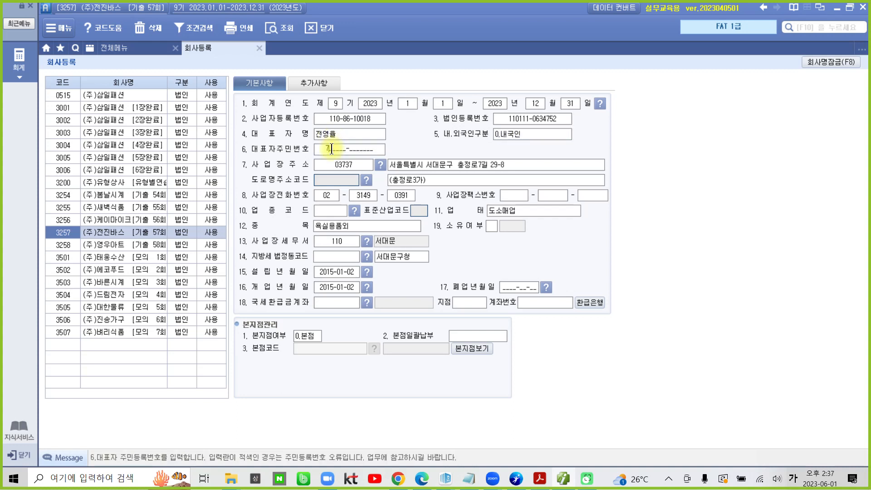
type("00101-1234")
type("56")
type("9")
key("Return")
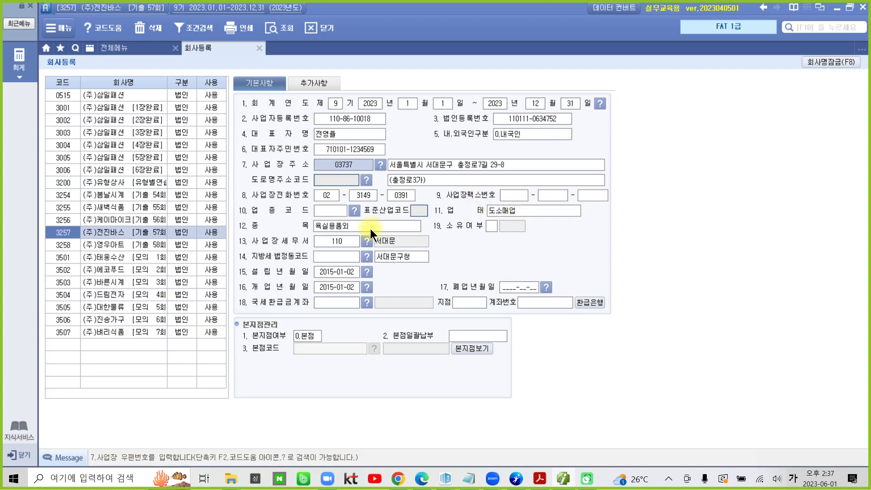
Check the company's additional details (추가사항), return to the basic details (기본사항) and close 회사등록
left_click(306, 84)
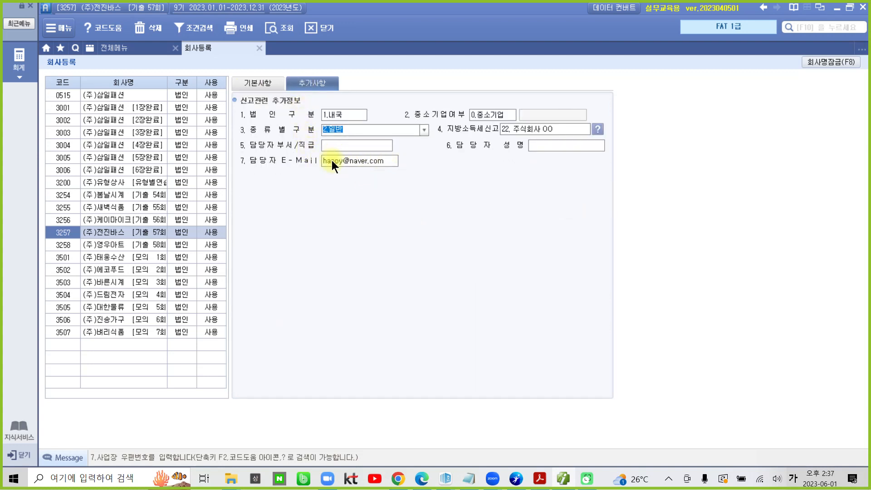
left_click(255, 83)
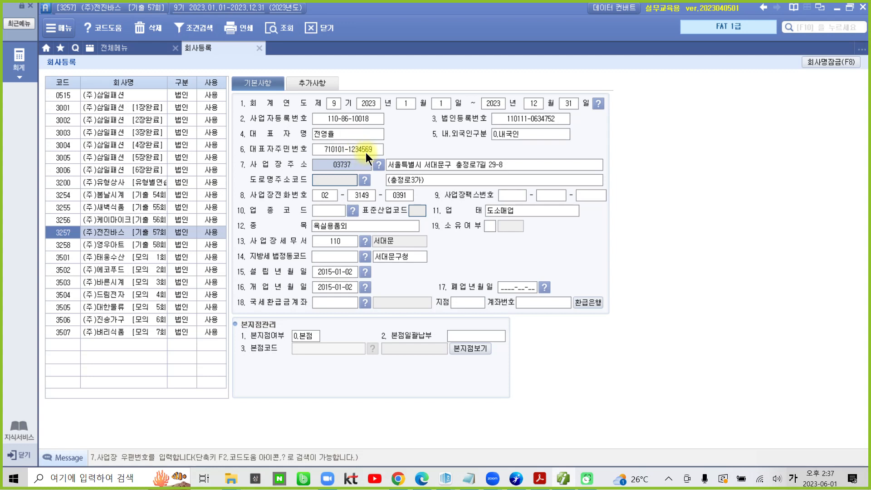
left_click(259, 47)
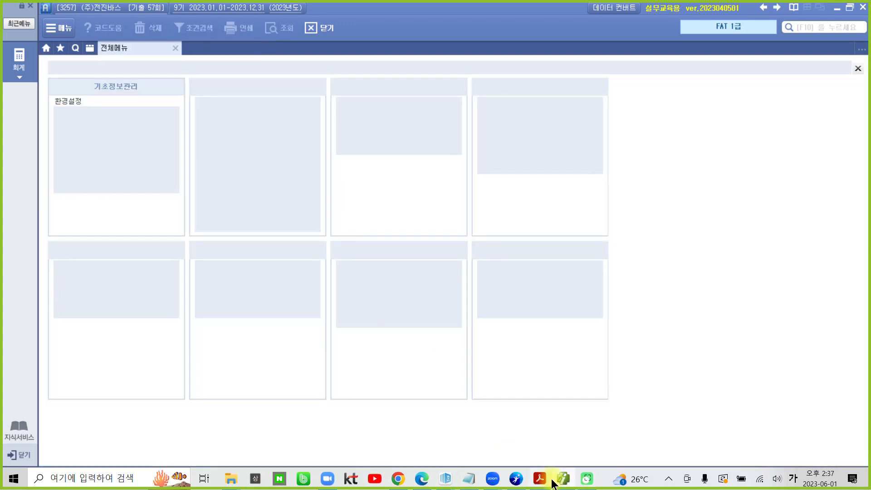
Switch back to the exercise PDF in Acrobat Reader and read task 2: the 장기대여금 명세 customer codes, 자료설명 and 수행과제
left_click(557, 482)
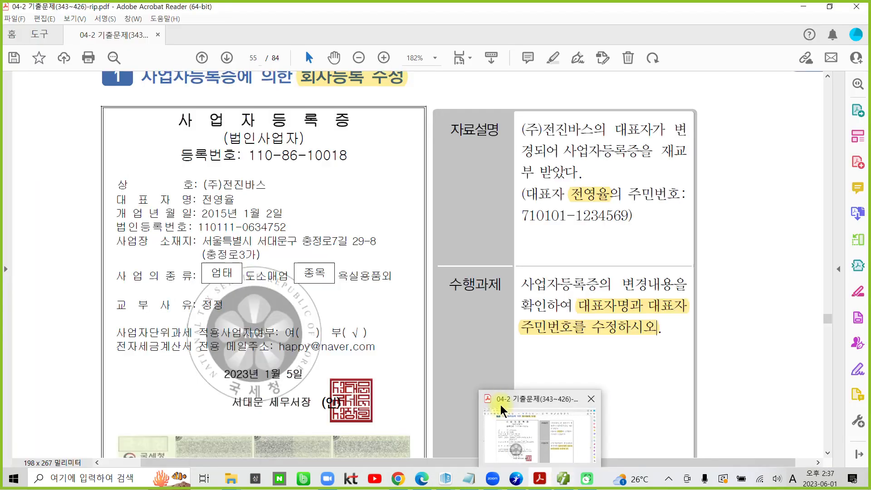
scroll(457, 351, "down", 3)
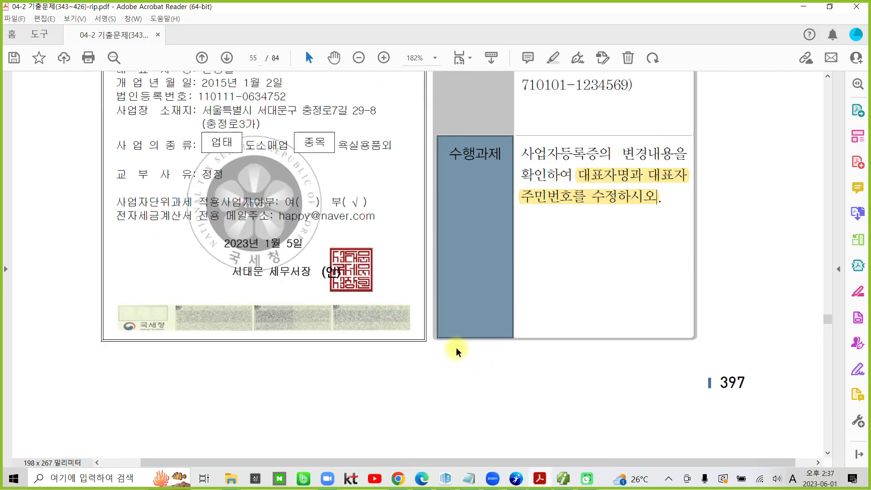
scroll(455, 349, "down", 7)
scroll(367, 360, "down", 5)
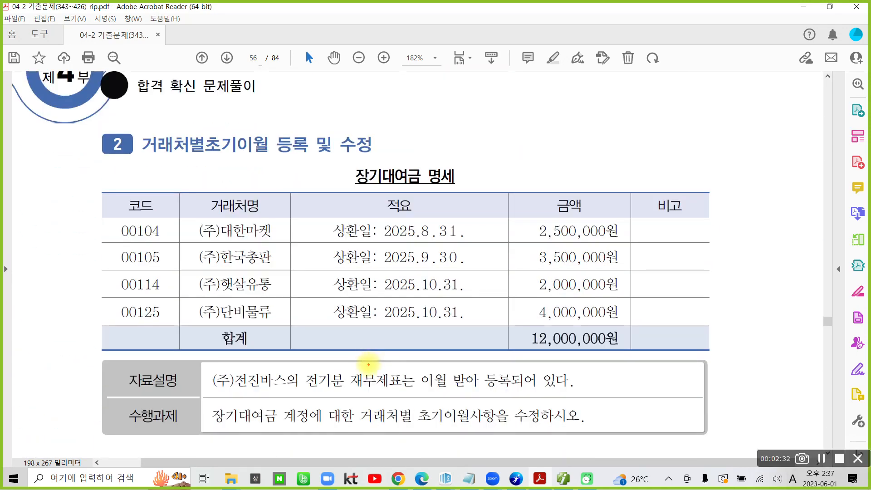
mouse_move(440, 191)
left_mouse_down()
mouse_move(445, 164)
mouse_move(445, 214)
left_mouse_up()
mouse_move(152, 330)
left_mouse_down()
mouse_move(168, 189)
mouse_move(167, 333)
left_mouse_up()
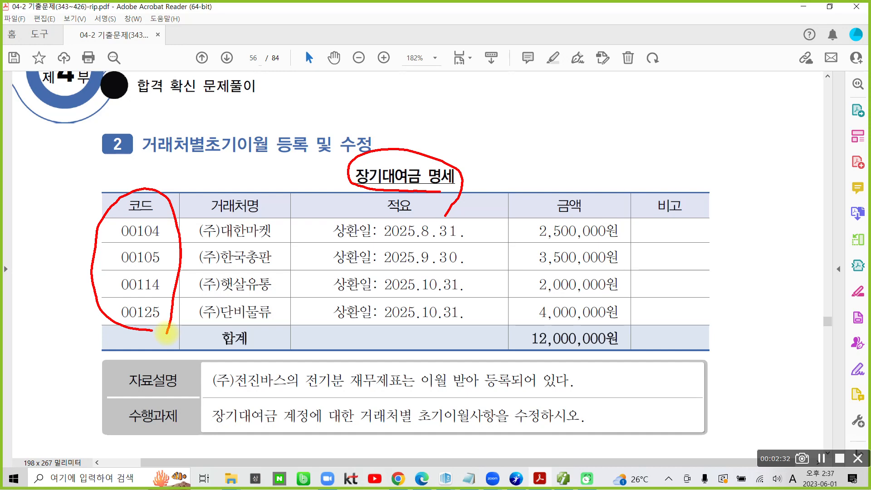
mouse_move(195, 377)
left_mouse_down()
mouse_move(188, 408)
mouse_move(428, 453)
mouse_move(517, 351)
mouse_move(225, 364)
left_mouse_up()
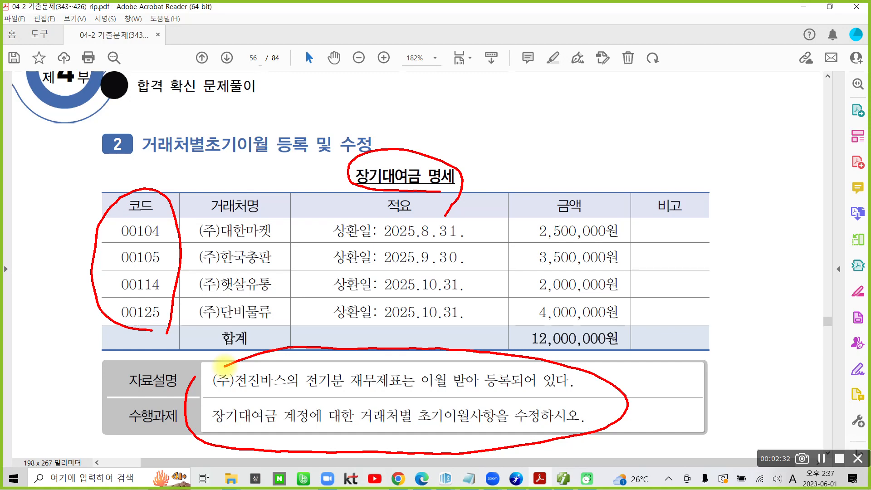
key("Escape")
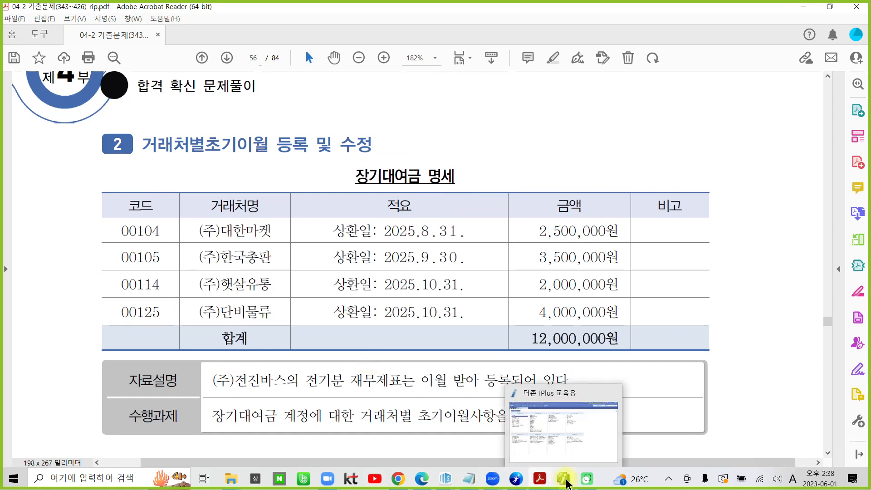
Switch to 더존 iPlus, open 거래처별초기이월 and view the customer entries of account 179 장기대여금
left_click(566, 484)
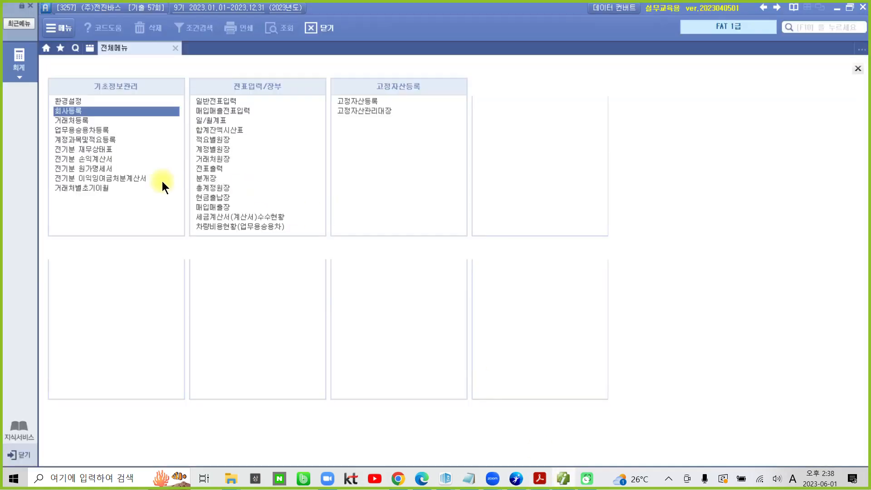
left_click(78, 189)
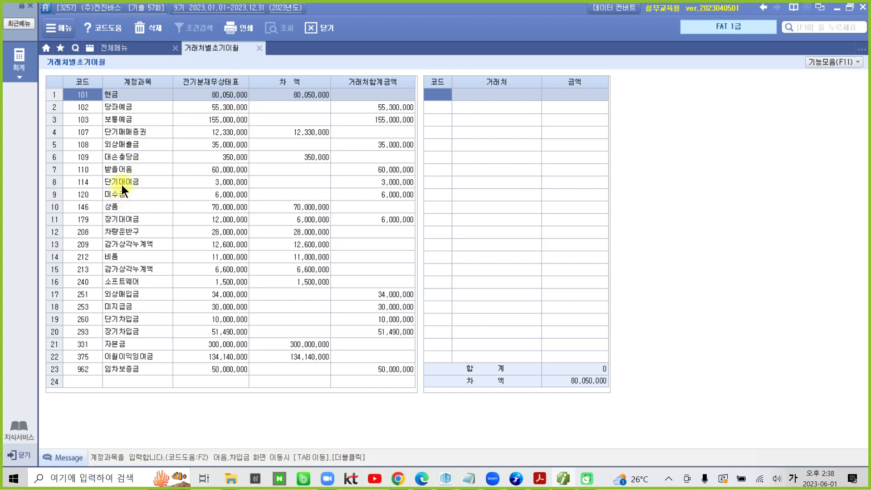
left_click(131, 221)
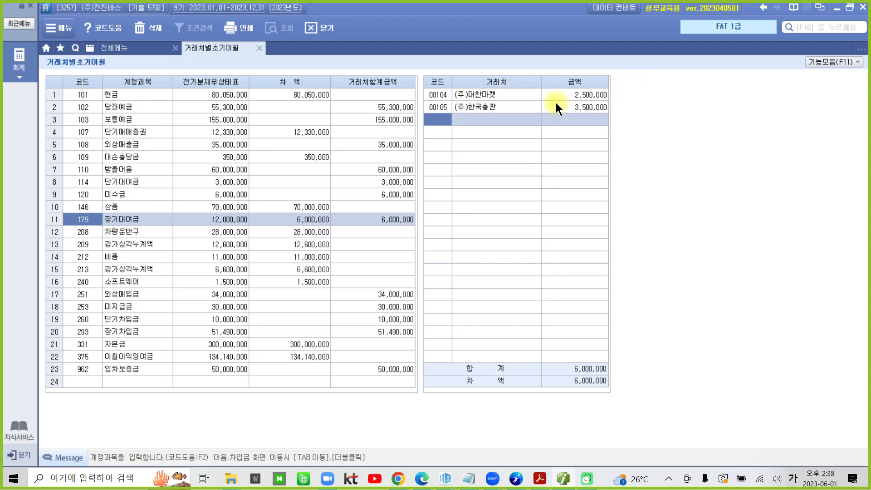
left_click(522, 104)
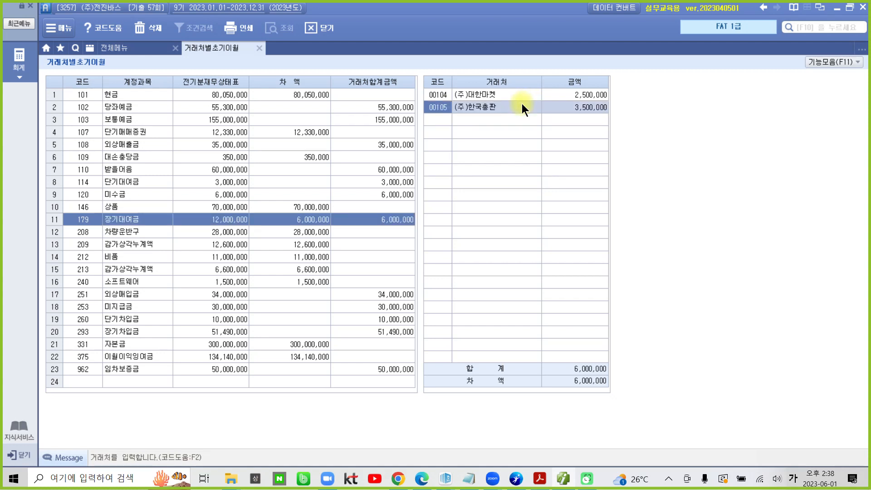
Add customer 00114 (주)햇살유통 to the 장기대여금 opening balances with an amount of 2,000,000
left_click(440, 120)
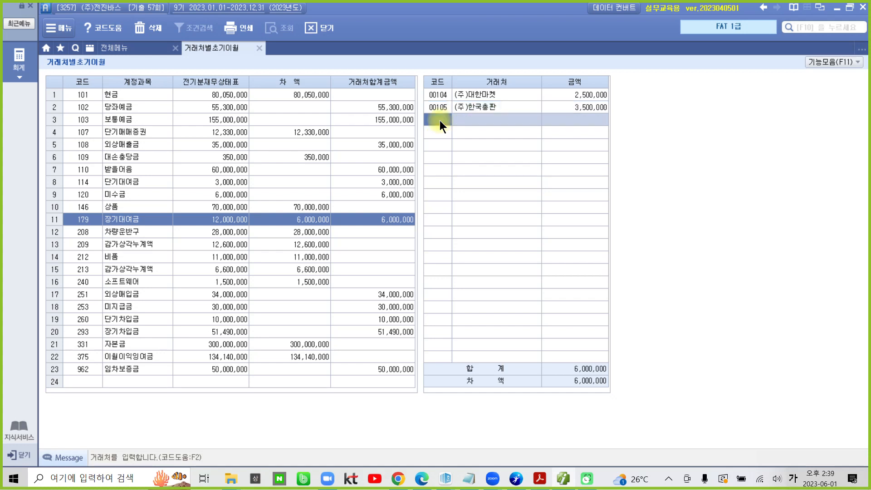
type("114")
key("Return")
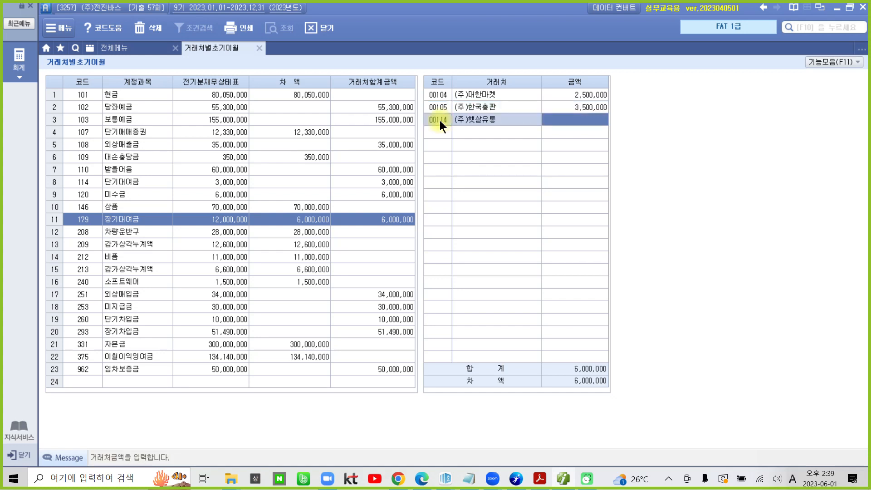
type("2000000")
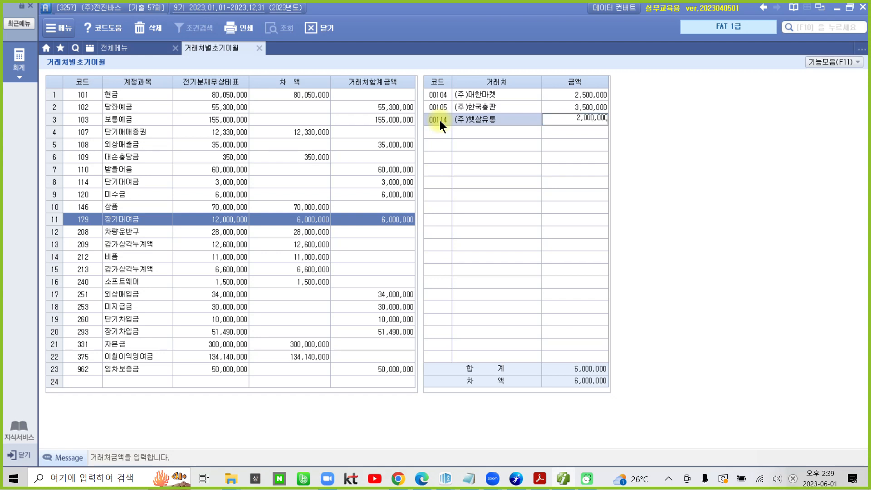
key("Return")
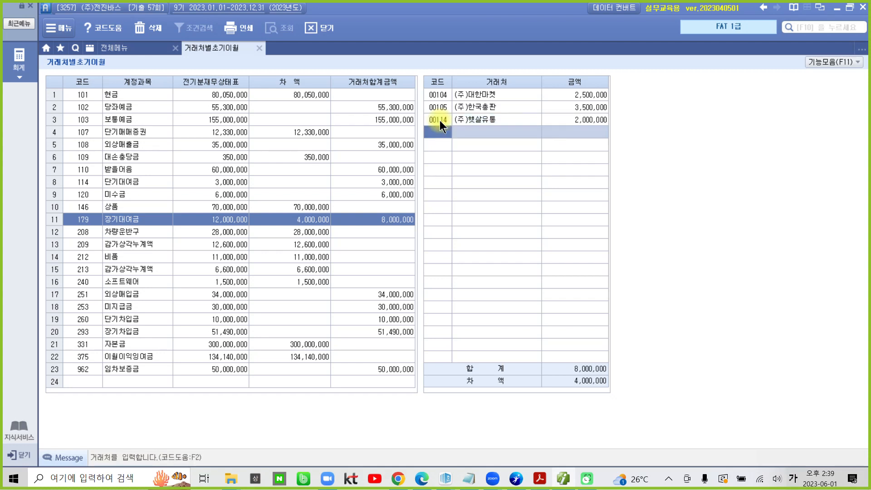
Add customer 00125 (주)단비물류 to the 장기대여금 opening balances with an amount of 4,000,000
type("125")
key("Return")
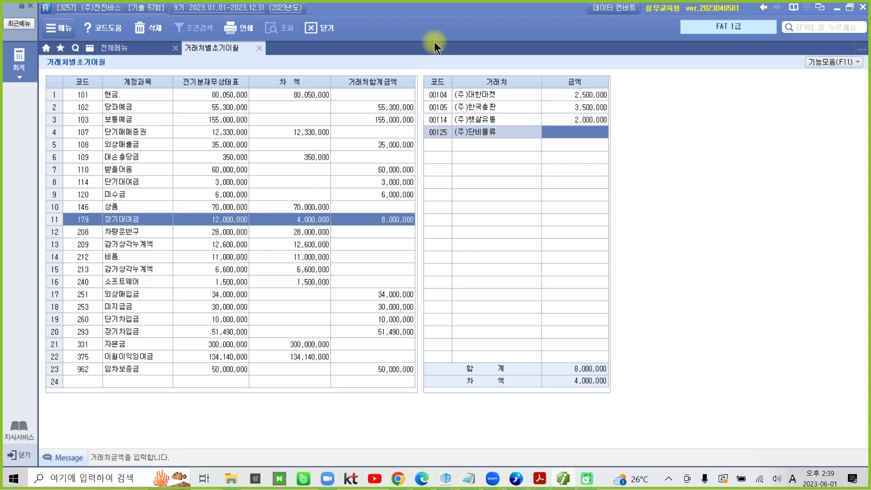
key("space")
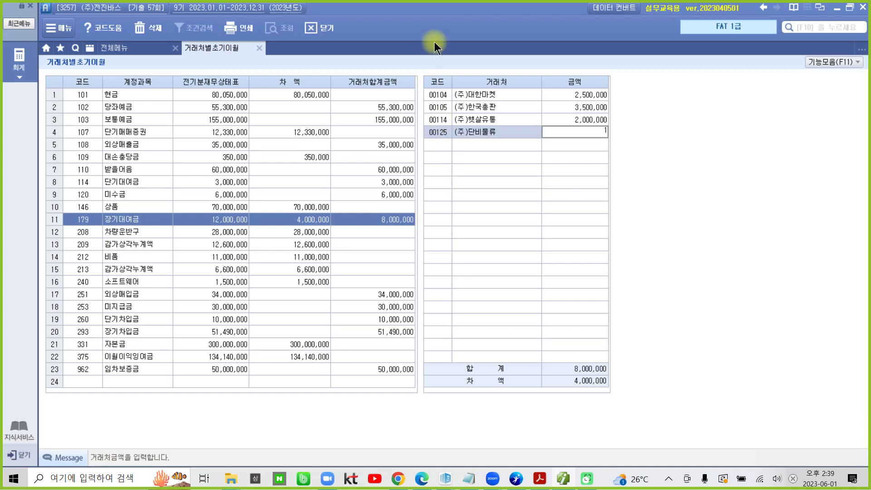
type("4000000")
key("Return")
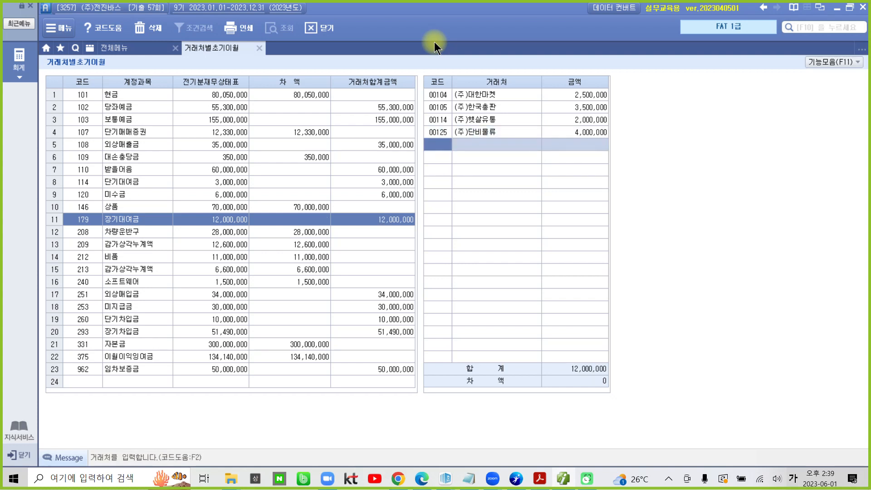
Check the 차액 below the 장기대여금 customer amounts and close 거래처별초기이월
key("ctrl+2")
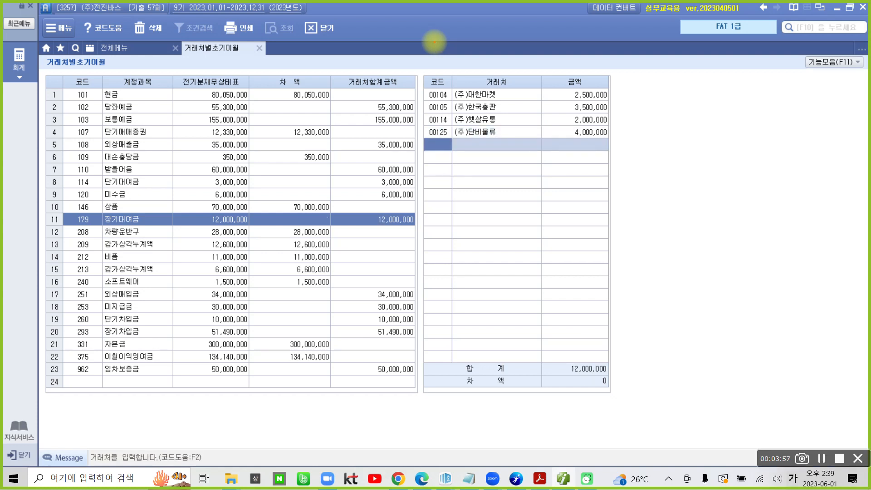
mouse_move(595, 380)
left_mouse_down()
mouse_move(588, 401)
mouse_move(590, 386)
left_mouse_up()
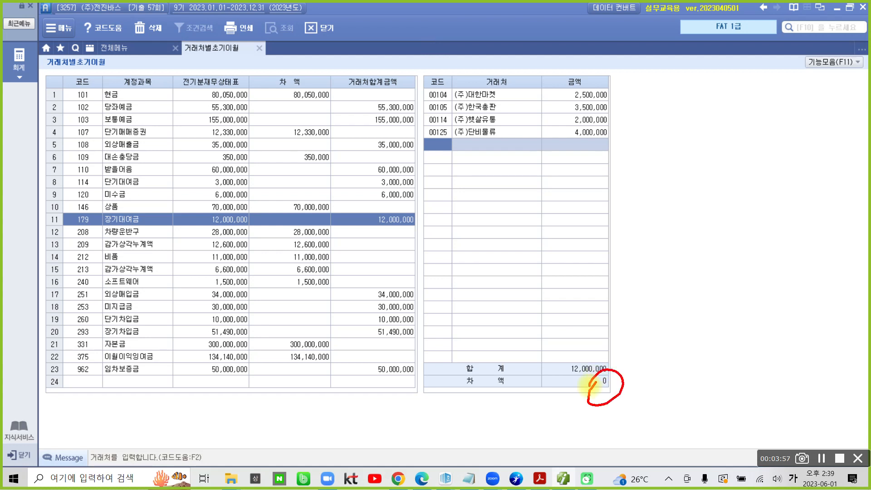
key("Escape")
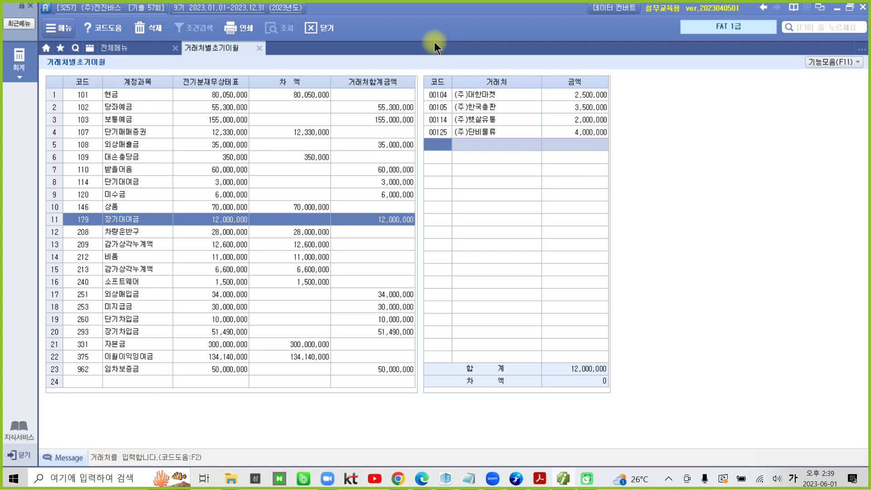
left_click(264, 53)
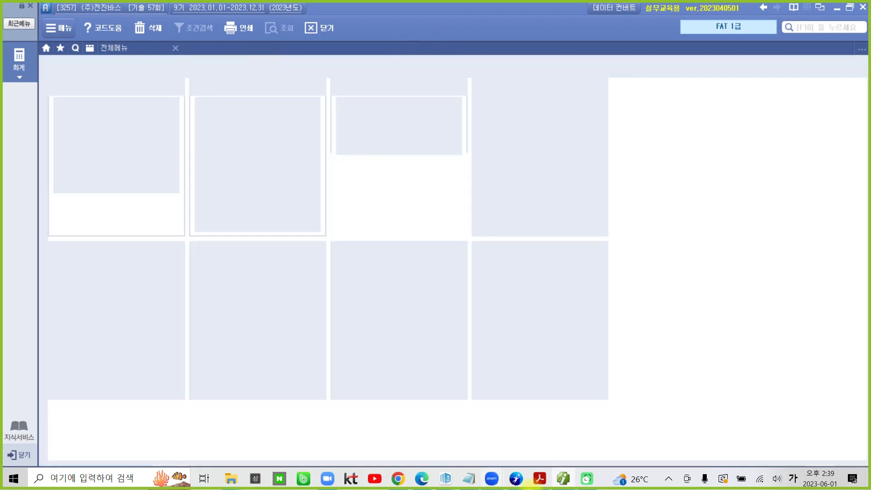
Switch to the exercise PDF in Acrobat Reader and read the 거래자료 입력 task 1, 3만원 초과 거래 자료입력, with its receipt
mouse_move(540, 484)
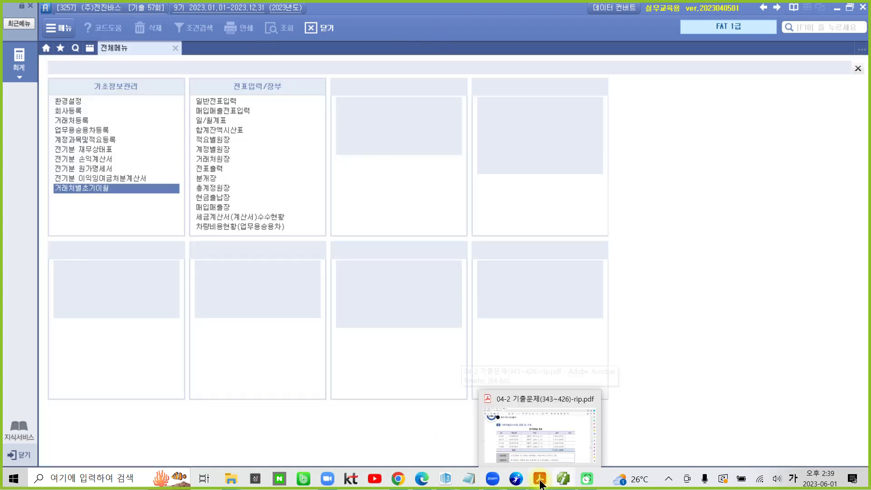
left_click(540, 485)
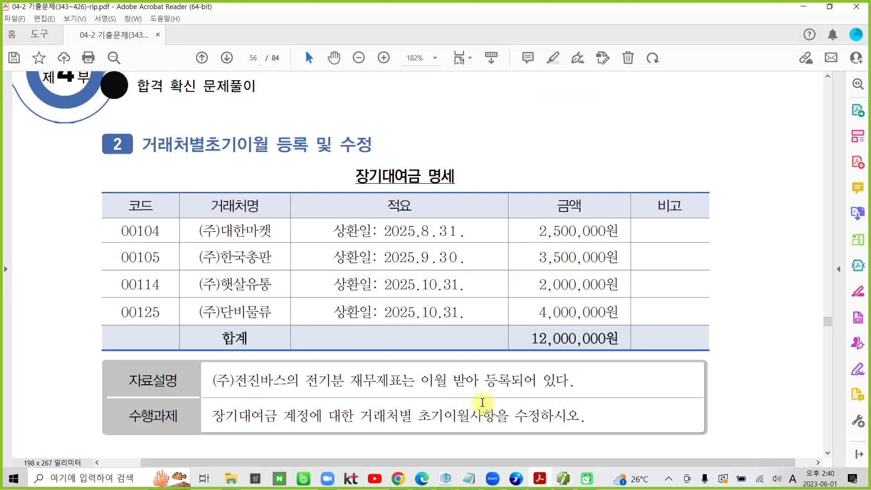
scroll(489, 334, "down", 5)
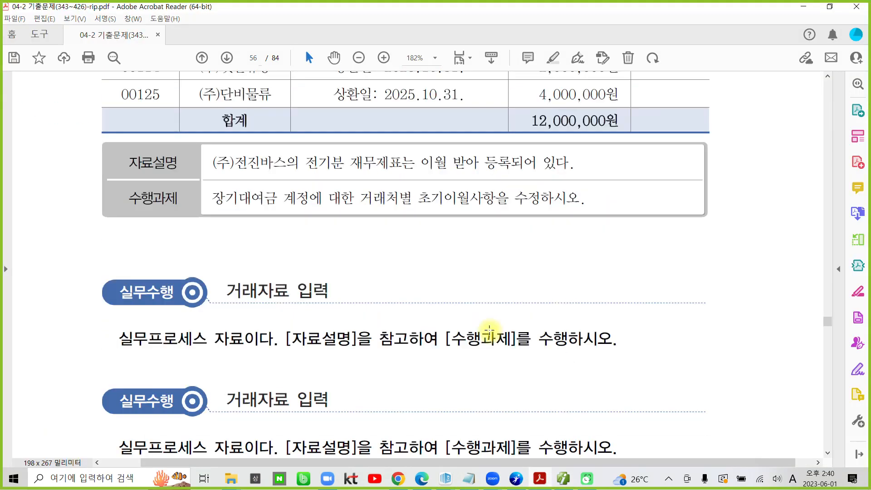
scroll(489, 329, "down", 2)
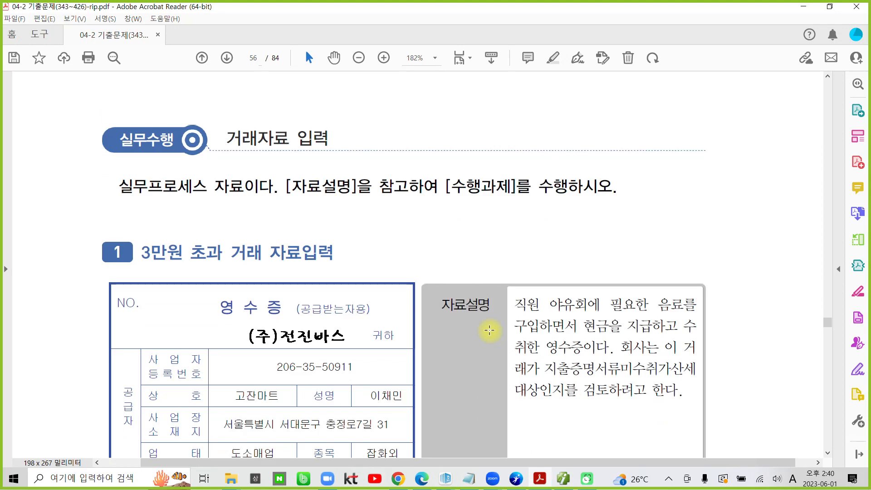
scroll(489, 330, "down", 1)
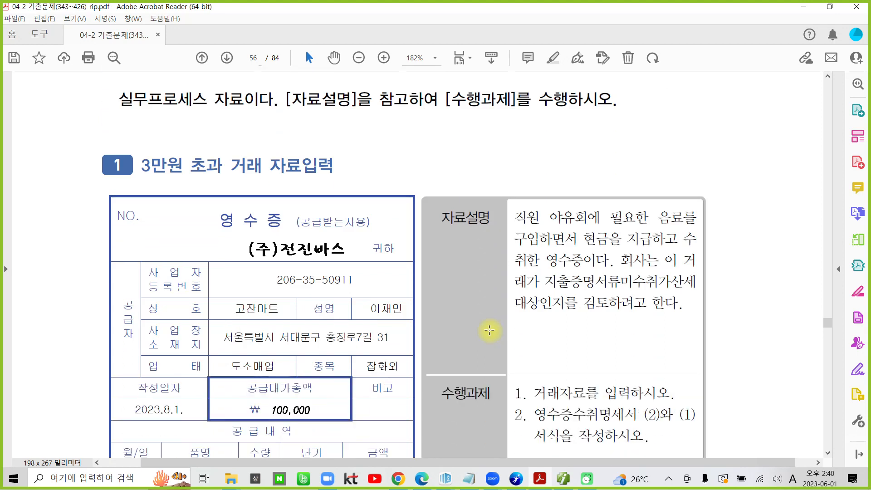
scroll(489, 330, "down", 1)
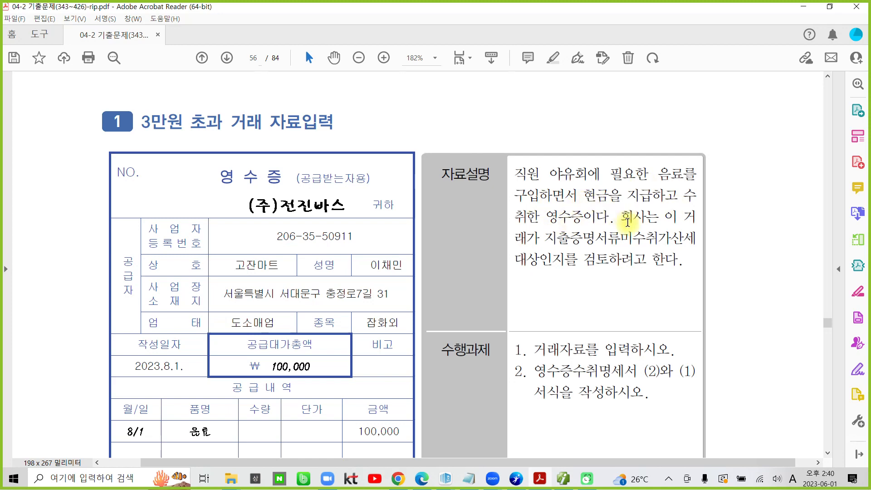
scroll(555, 252, "down", 1)
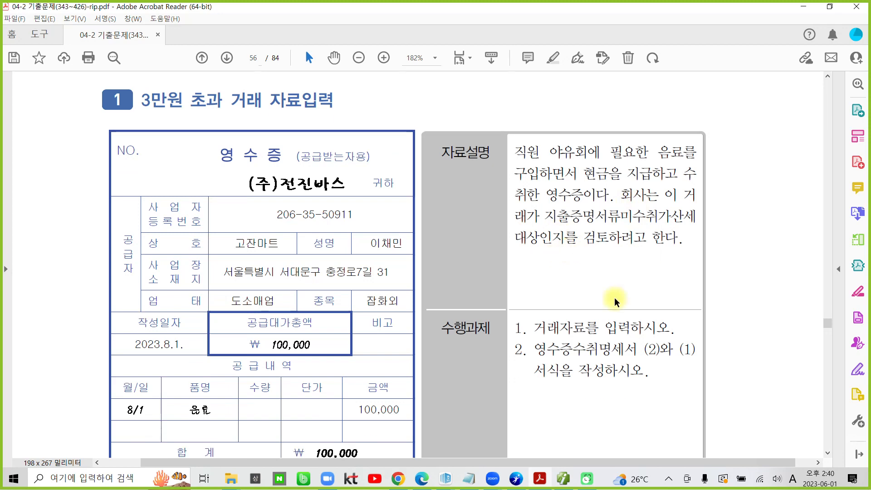
Highlight the first 수행과제 instruction, 거래자료를 입력하시오, in the PDF
left_click_drag(538, 329, 669, 331)
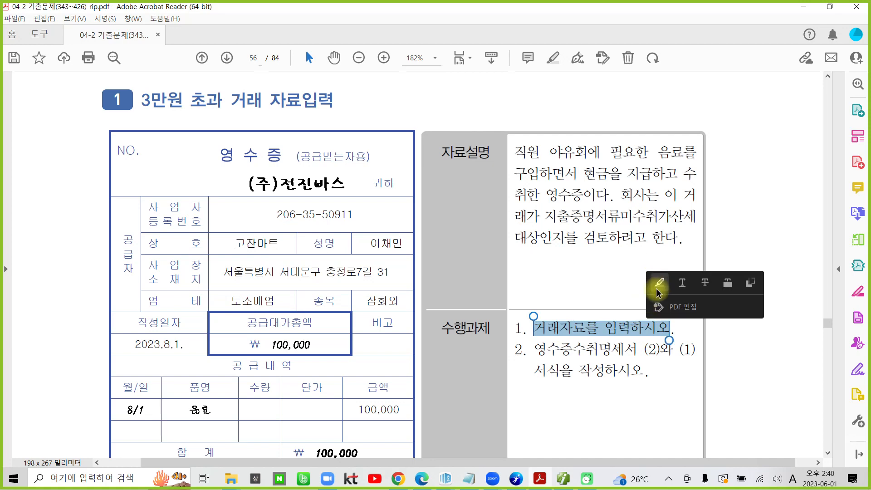
left_click(656, 282)
left_click_drag(533, 349, 685, 358)
left_click(616, 333)
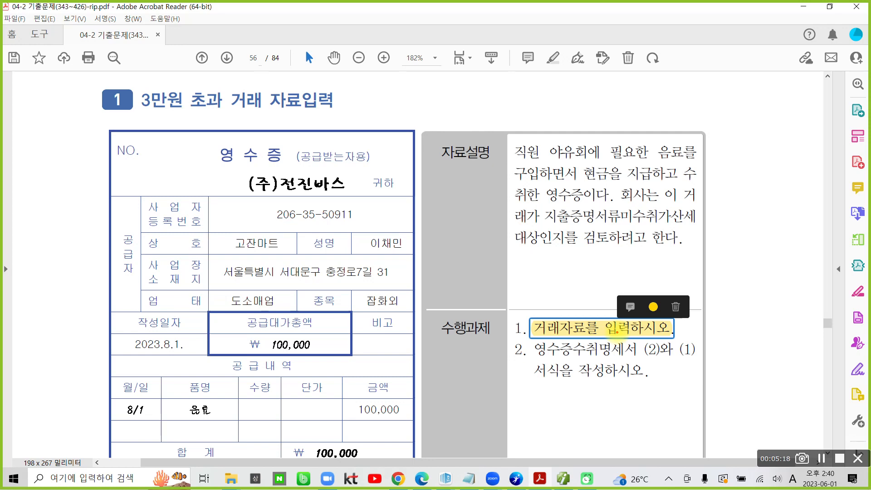
Examine the payment method and purpose in 자료설명, the receipt's 작성일자 and the first 수행과제 instruction
mouse_move(611, 190)
left_mouse_down()
mouse_move(576, 167)
mouse_move(611, 199)
left_mouse_up()
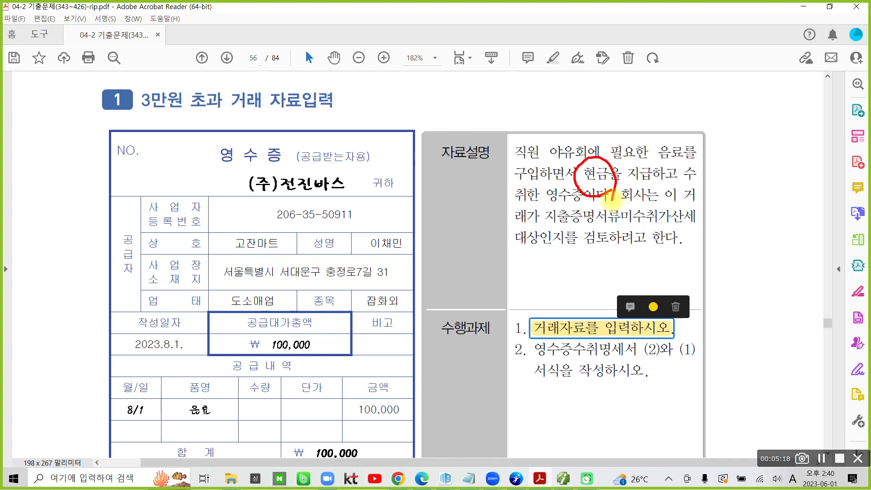
mouse_move(499, 135)
left_mouse_down()
mouse_move(501, 161)
mouse_move(718, 145)
mouse_move(522, 138)
left_mouse_up()
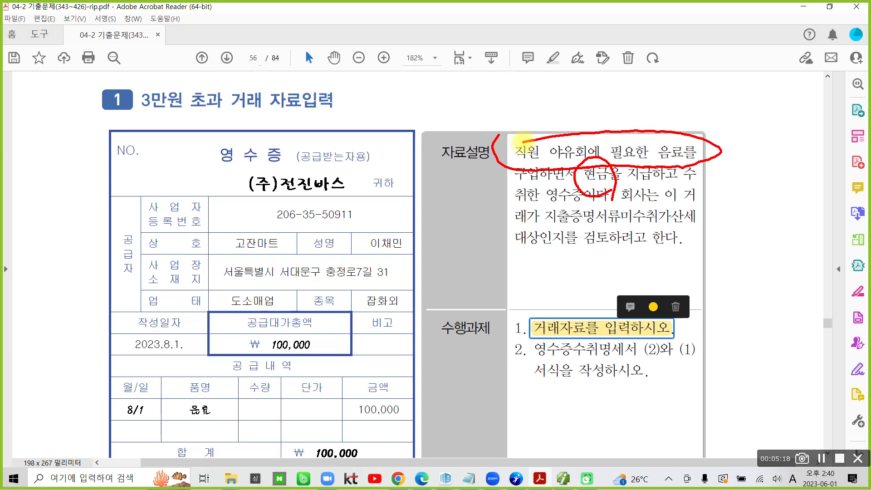
mouse_move(121, 340)
left_mouse_down()
mouse_move(164, 321)
mouse_move(136, 346)
left_mouse_up()
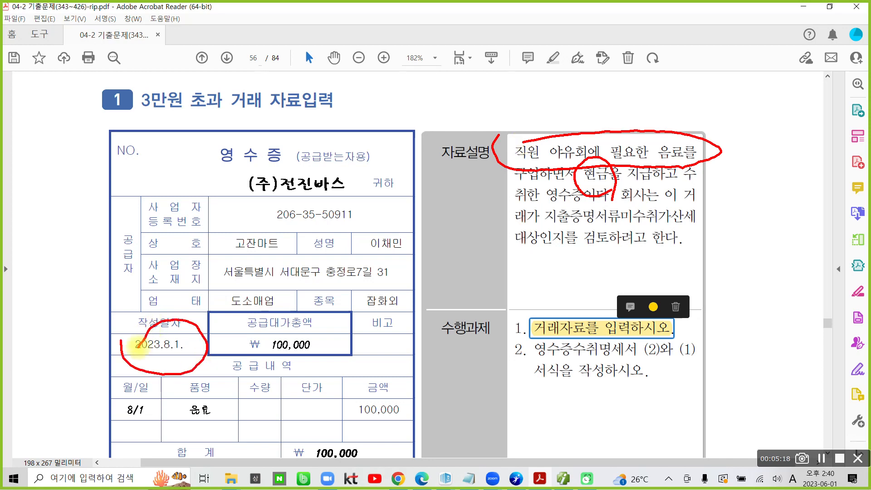
left_click_drag(518, 323, 539, 312)
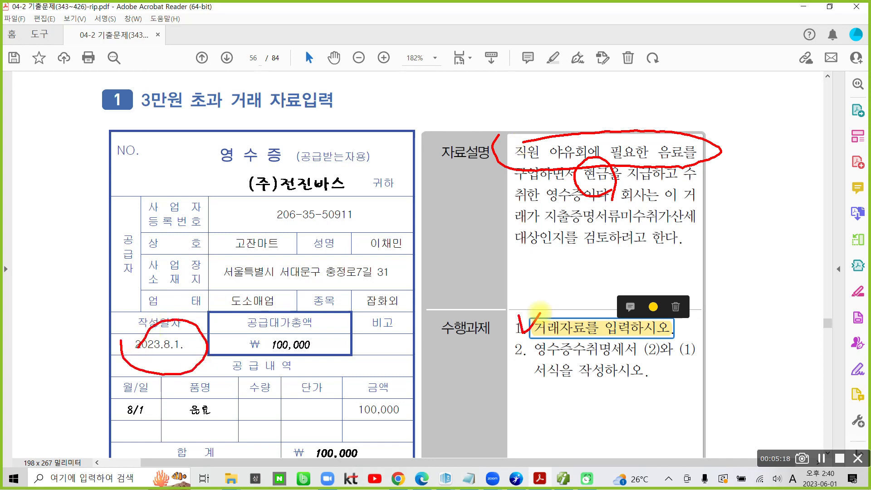
key("Escape")
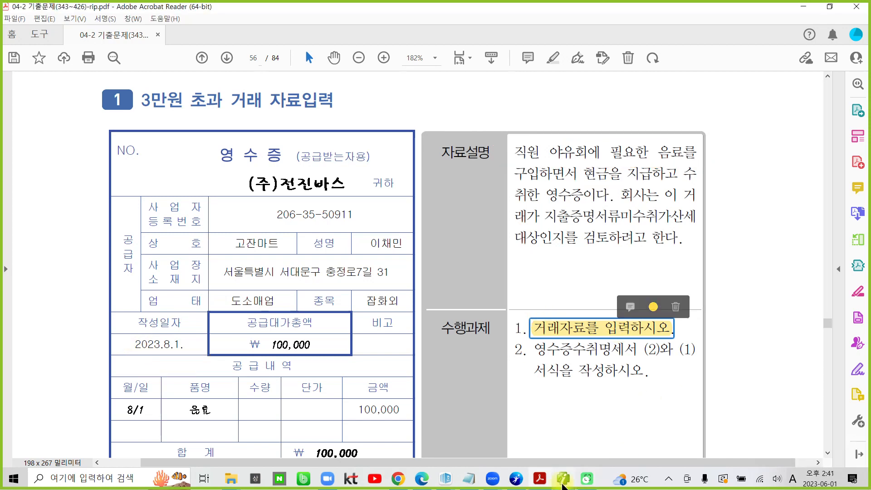
Switch to 더존 iPlus, open 일반전표입력 and set the voucher date to August 1
left_click(531, 447)
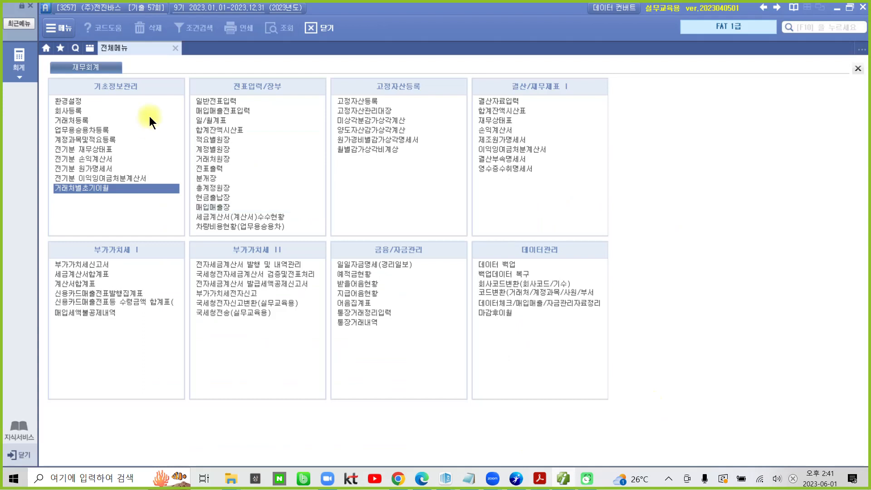
left_click(217, 101)
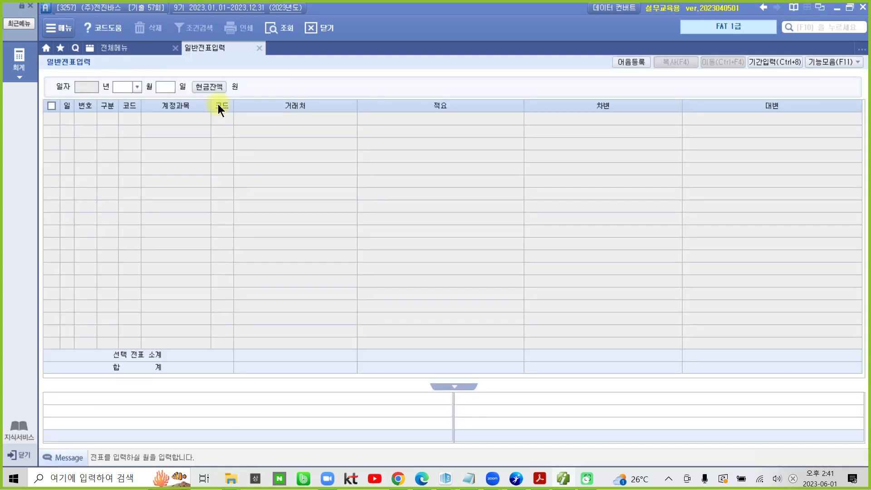
type("8")
key("Return")
type("1")
key("Return")
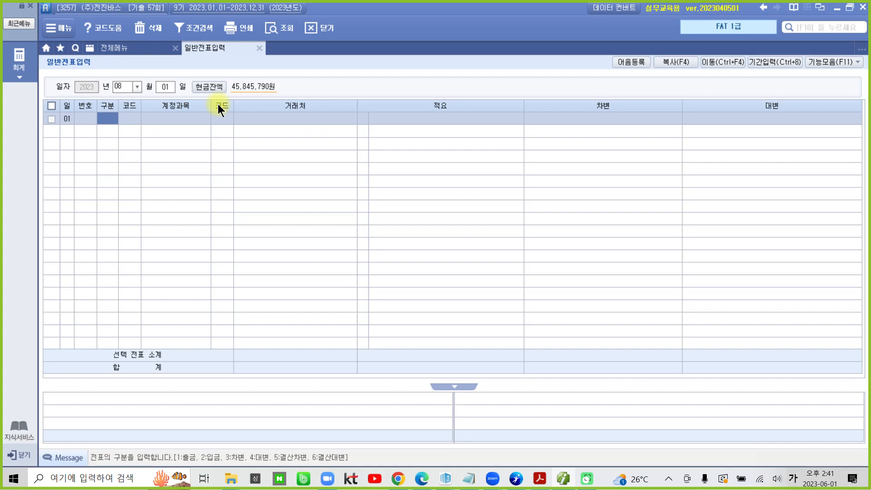
Set the voucher line's 구분 to 출금 and its account to 811 복리후생비
type("3")
key("Return")
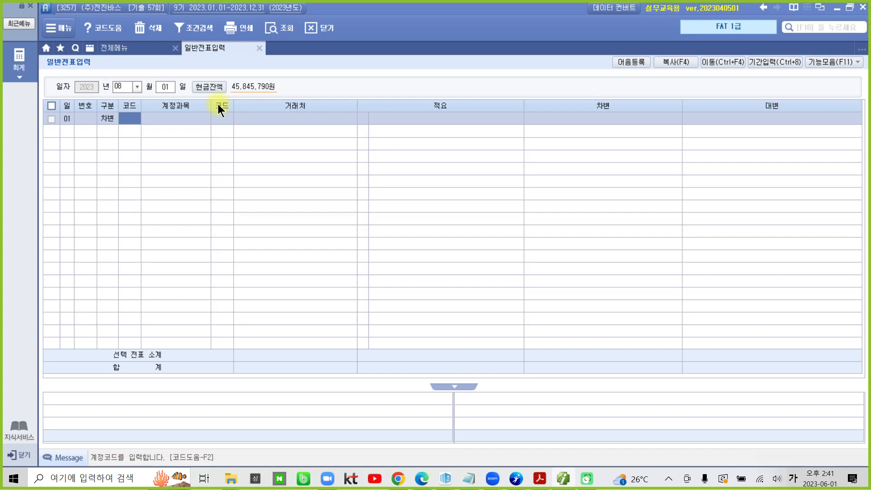
key("Left")
type("1")
key("Return")
type("811")
key("Return")
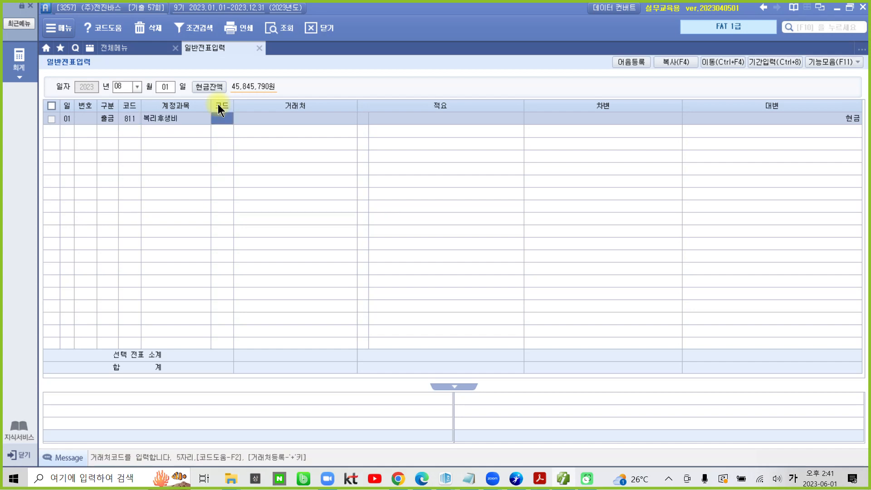
Leave 거래처 and 적요 blank, enter 100,000 as the debit amount and check the resulting journal entry
key("Return")
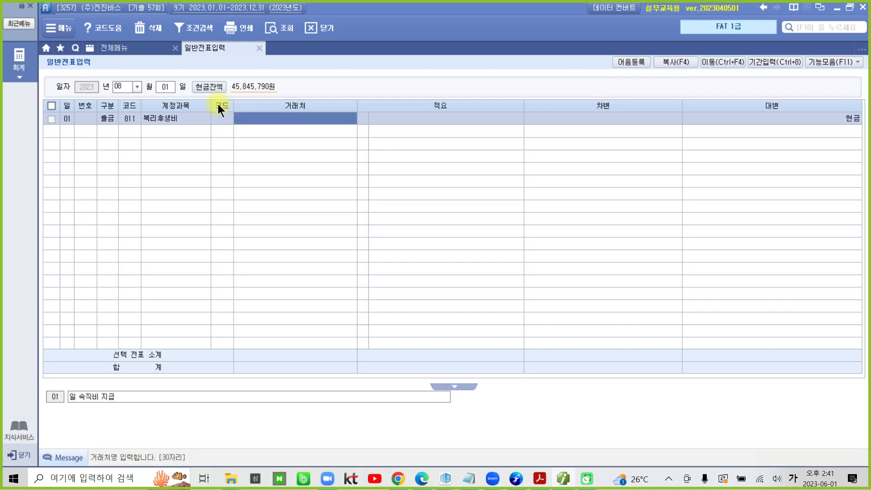
key("Return")
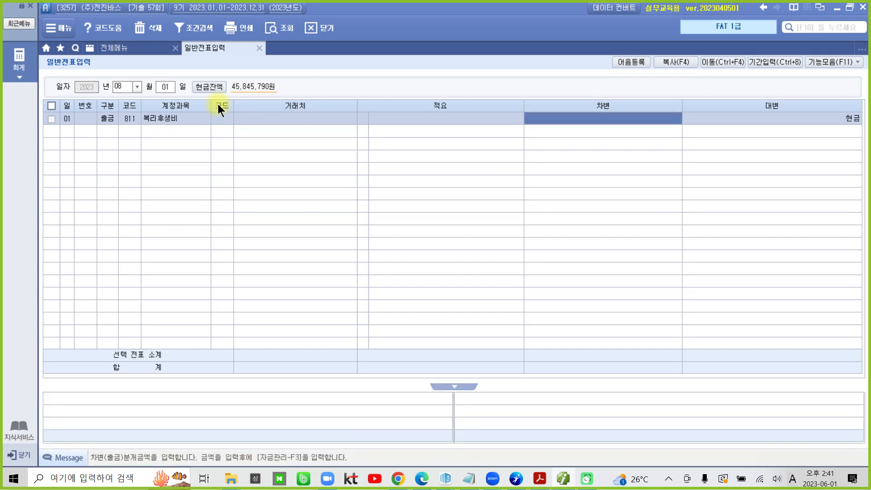
type("1000000")
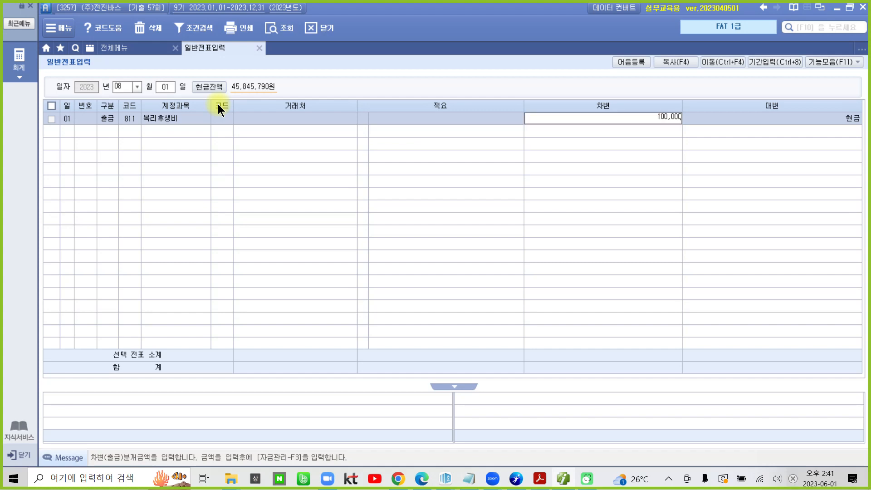
key("Return")
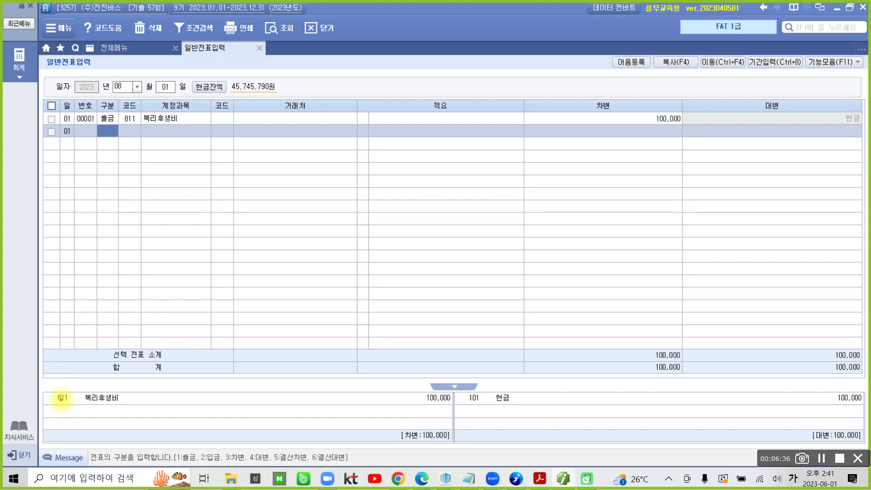
mouse_move(85, 428)
left_mouse_down()
mouse_move(132, 383)
mouse_move(122, 438)
left_mouse_up()
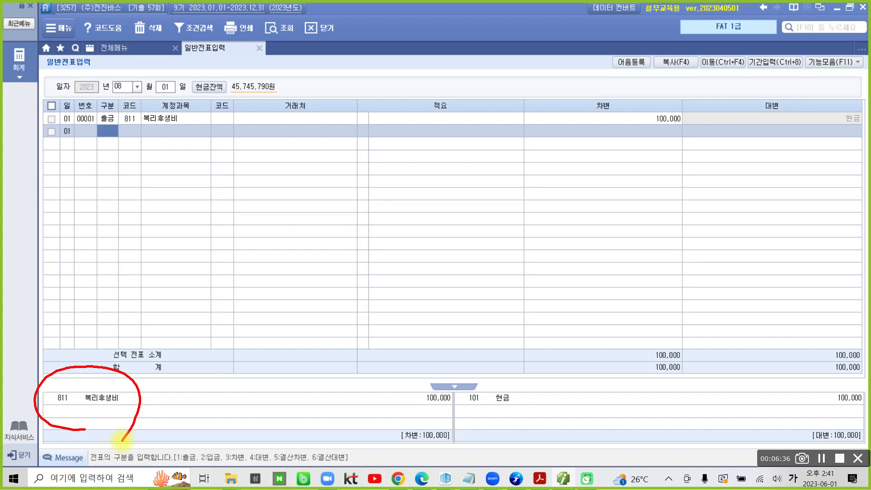
Open the 영수증수취명세서 form from the 결산/재무제표 I group
mouse_move(529, 437)
left_mouse_down()
mouse_move(492, 366)
mouse_move(554, 467)
left_mouse_up()
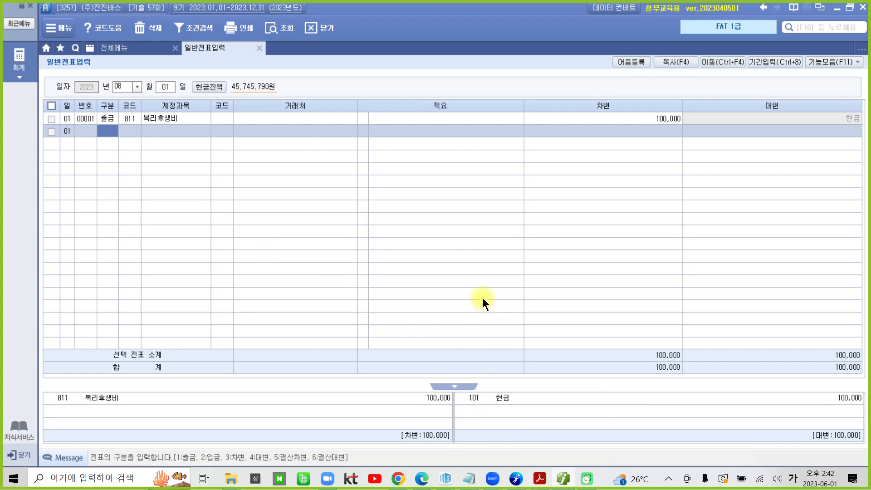
left_click(110, 50)
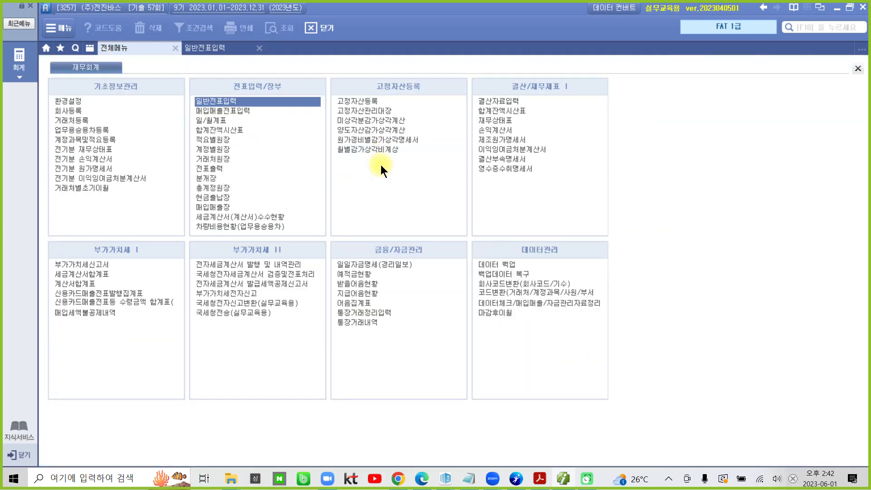
left_click_drag(466, 162, 577, 181)
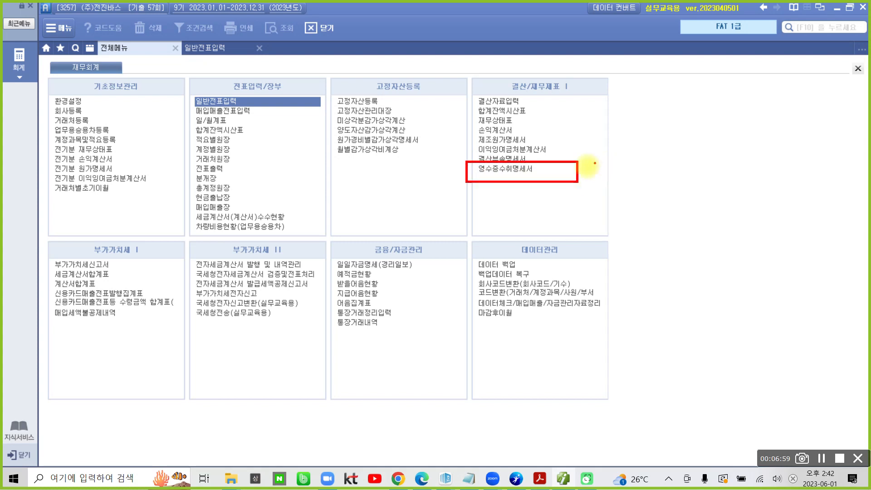
left_click_drag(587, 171, 597, 167)
left_click(527, 170)
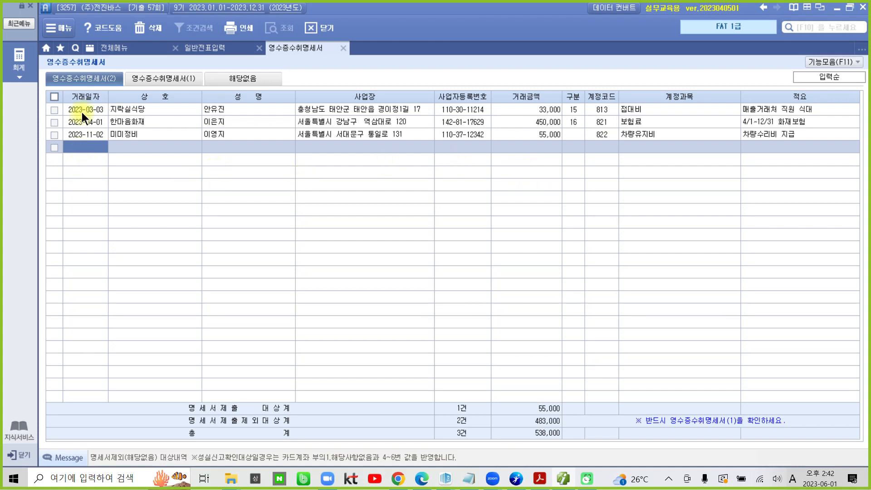
Add a row to 영수증수취명세서(2) with 거래일자 2023-08-01 and 상호 고잔마트
left_click(88, 145)
type("0801")
key("Return")
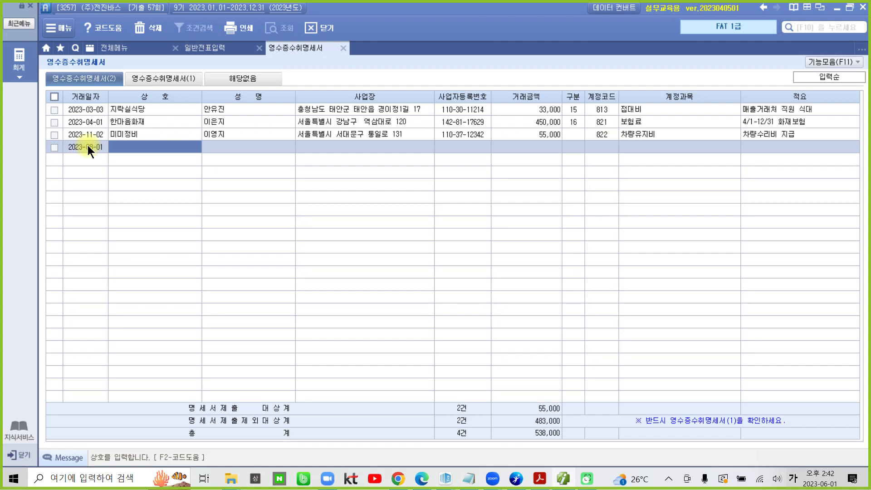
type("고잔마트")
key("Return")
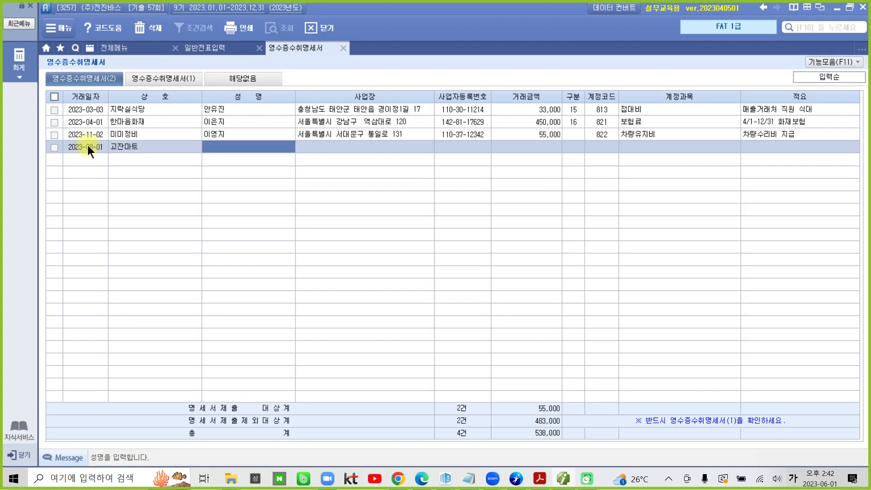
Enter the owner's full name as 성명 and the shop's business address as 사업장 in the 고잔마트 row
type("이")
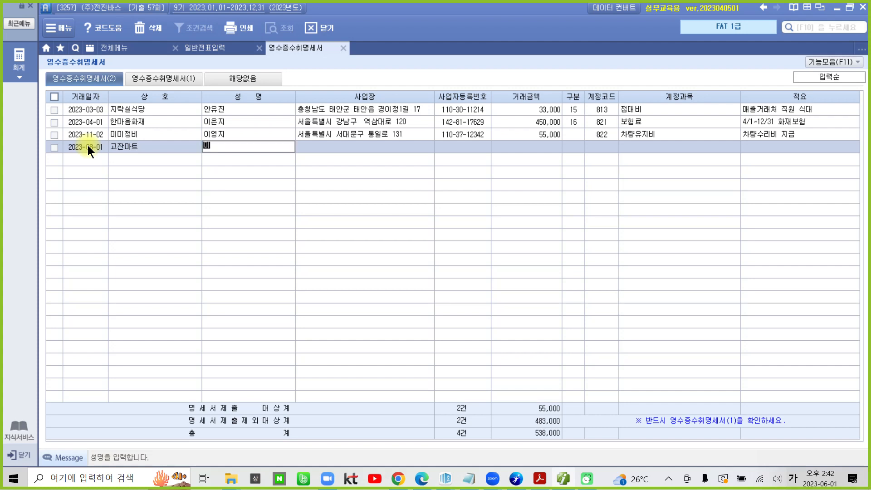
type("채민")
key("Return")
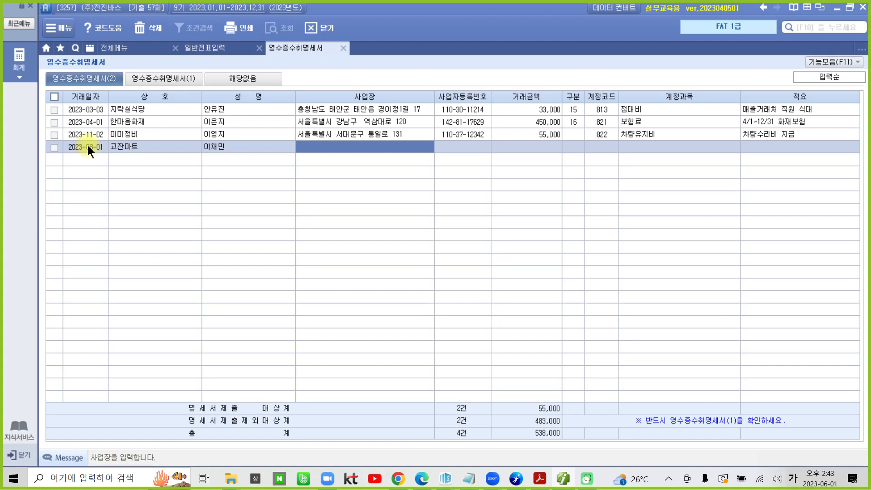
type("서울 대")
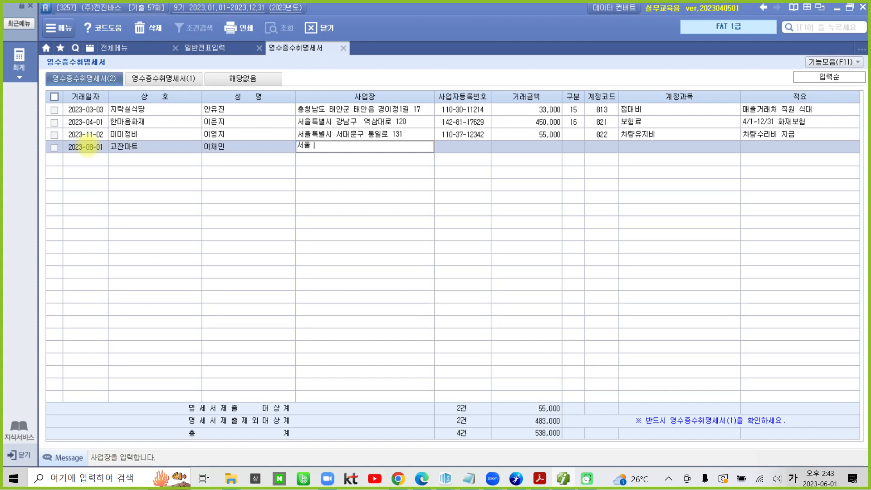
key("BackSpace")
key("BackSpace")
type("서대문구 충정로7길 31")
key("Return")
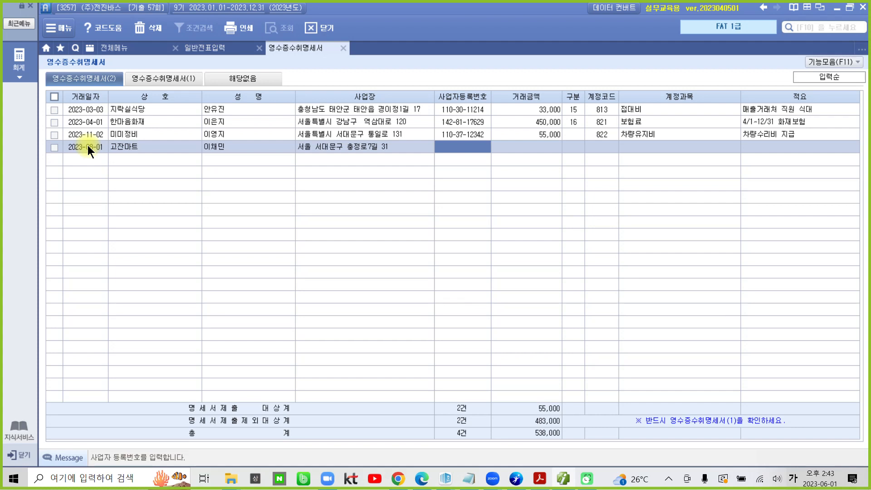
Enter the shop's 사업자등록번호 and a 거래금액 of 100,000 in the 고잔마트 row
type("20")
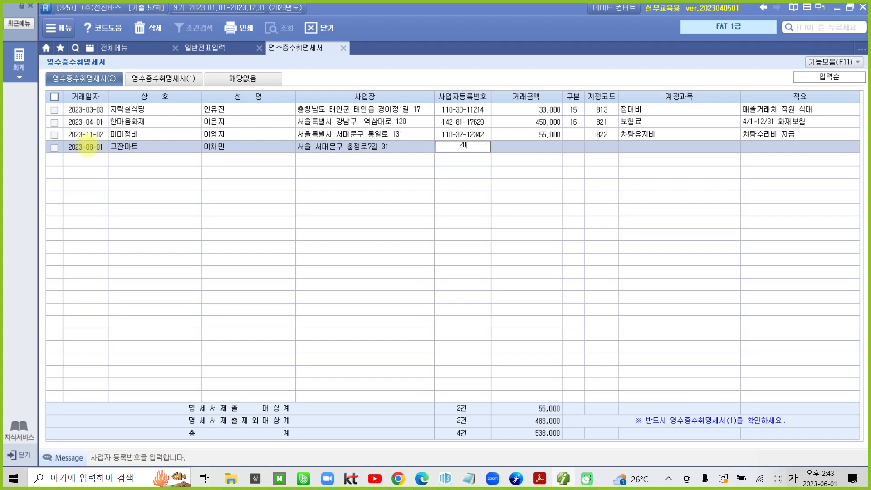
type("63550911")
key("Return")
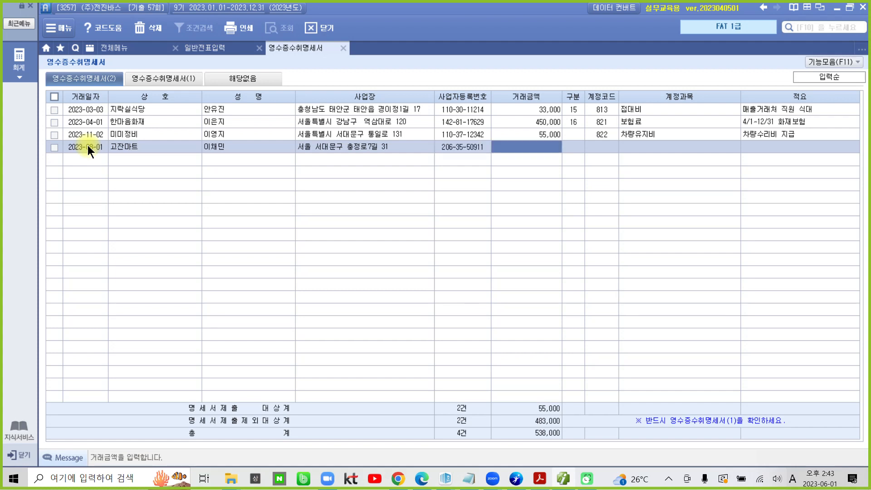
type("1000000")
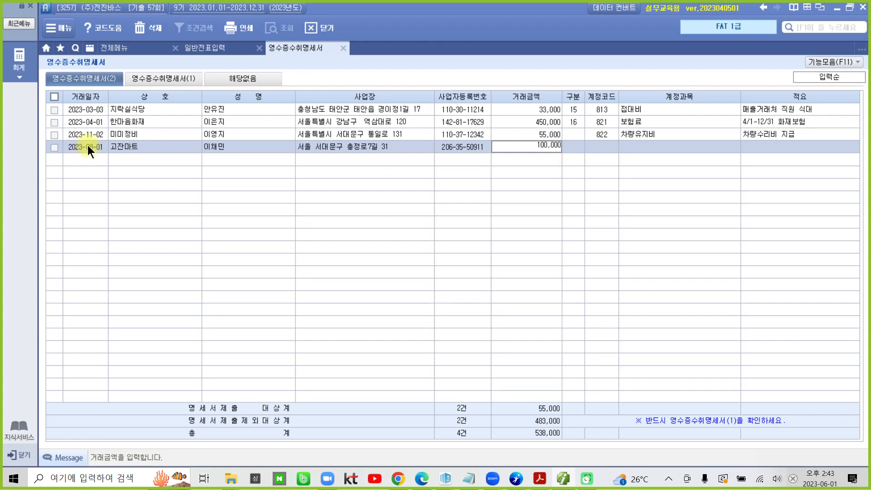
key("Return")
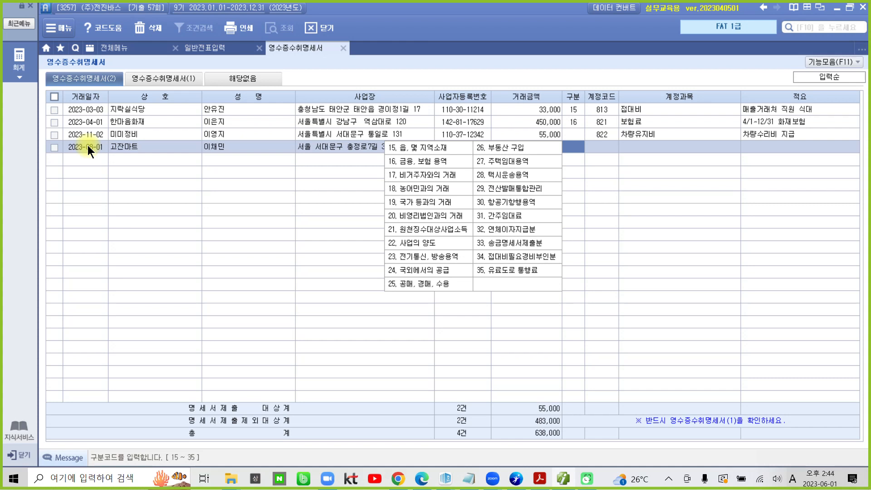
Leave the 영수증수취명세서 form and reopen it
key("Escape")
key("Return")
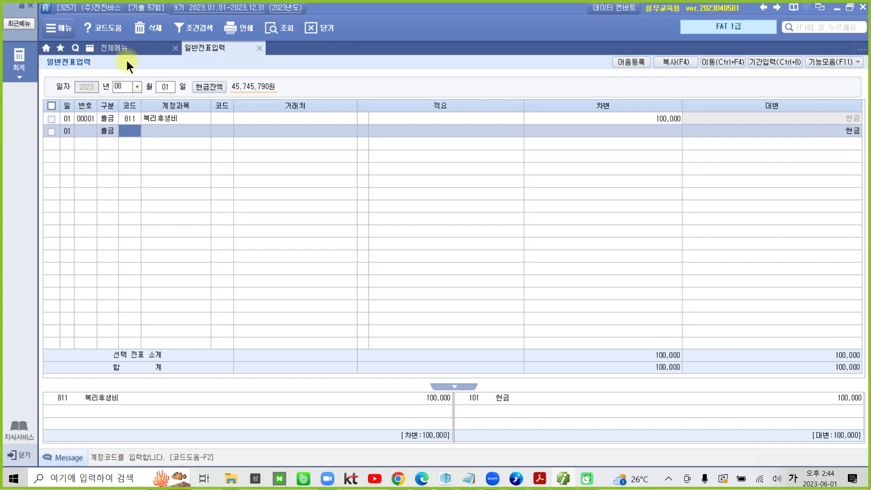
left_click(126, 48)
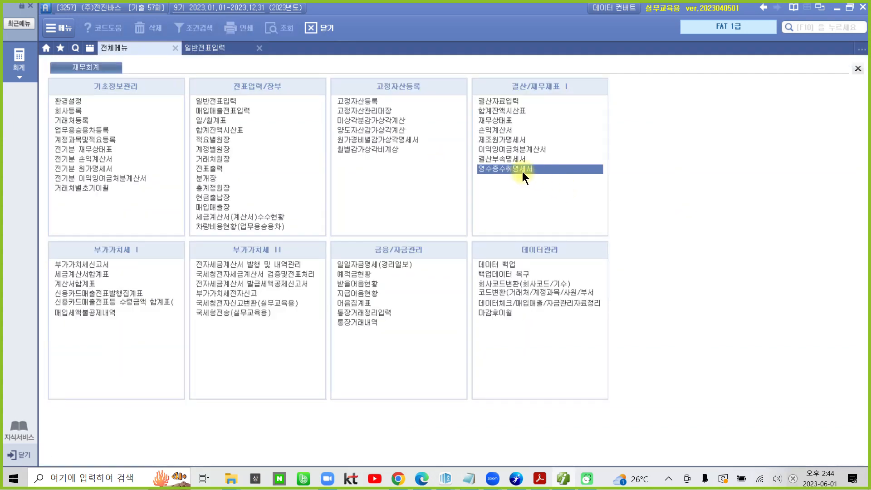
left_click(518, 168)
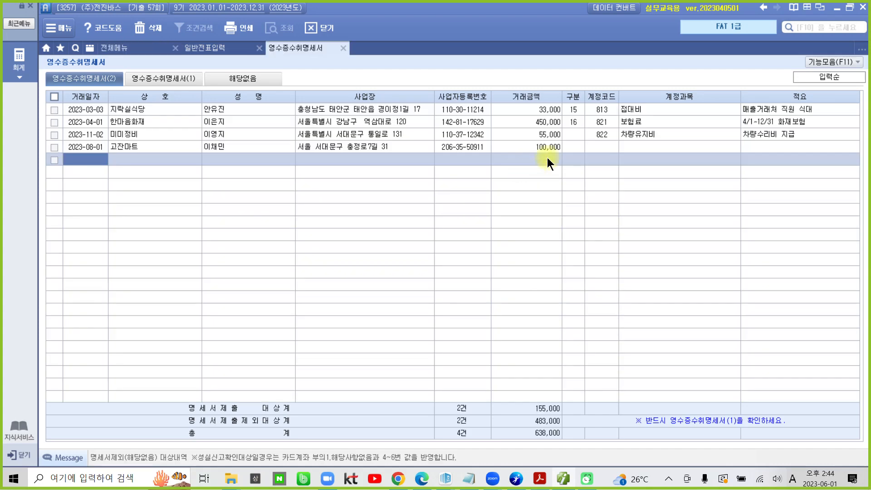
Leave the 고잔마트 row's 구분 blank and examine the 구분 codes used in the existing rows
left_click(573, 147)
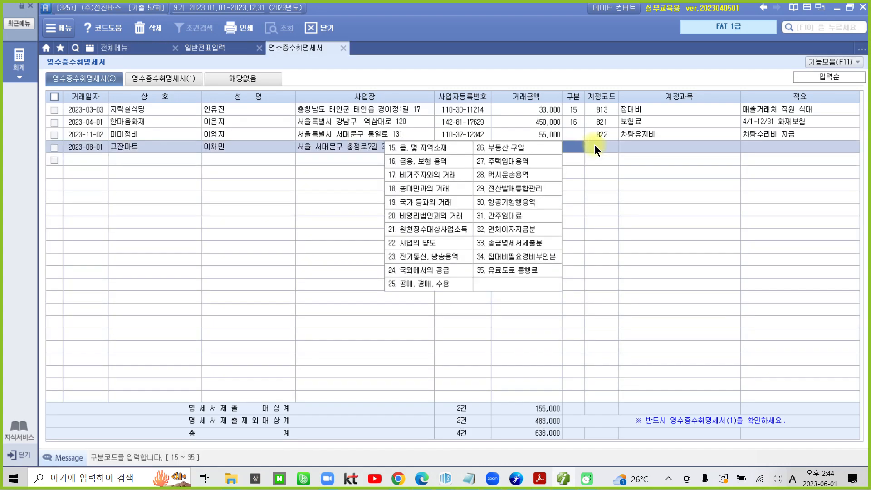
left_click(594, 144)
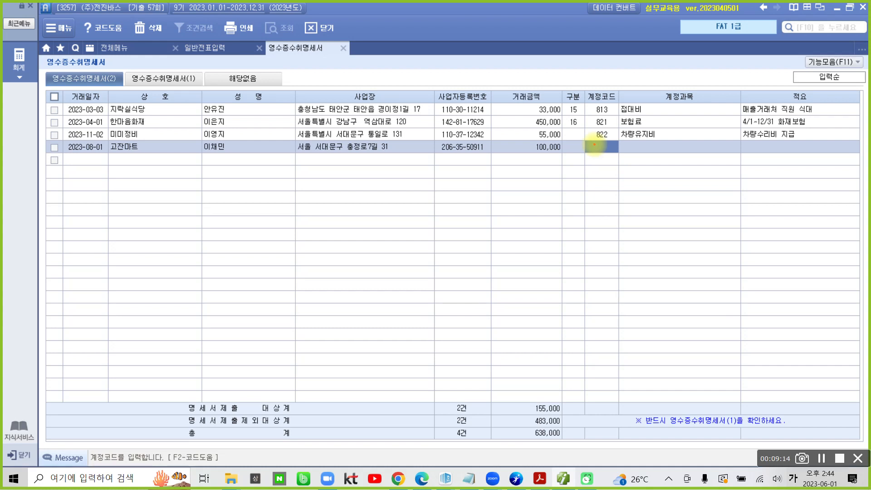
mouse_move(557, 120)
left_mouse_down()
mouse_move(564, 93)
mouse_move(590, 109)
mouse_move(589, 134)
left_mouse_up()
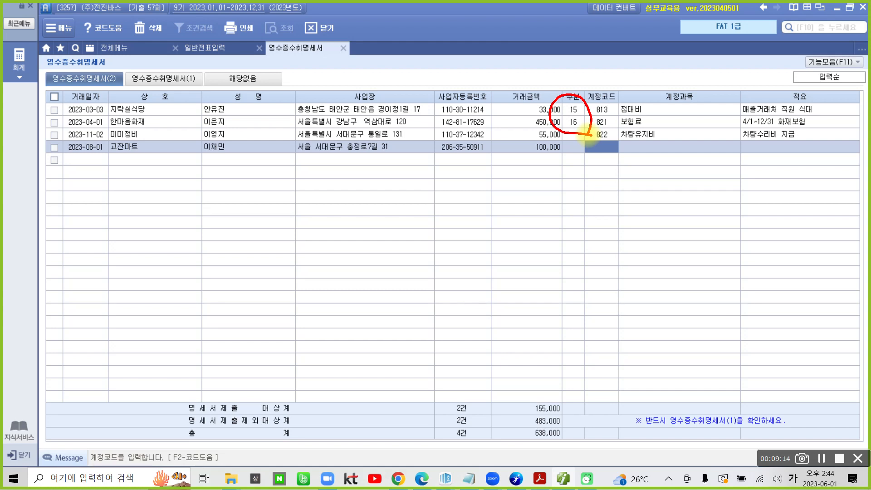
key("Escape")
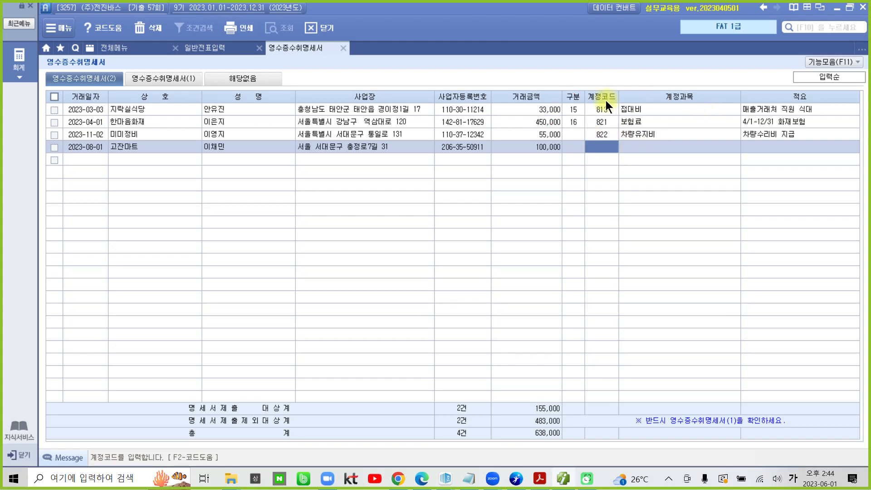
left_click(574, 111)
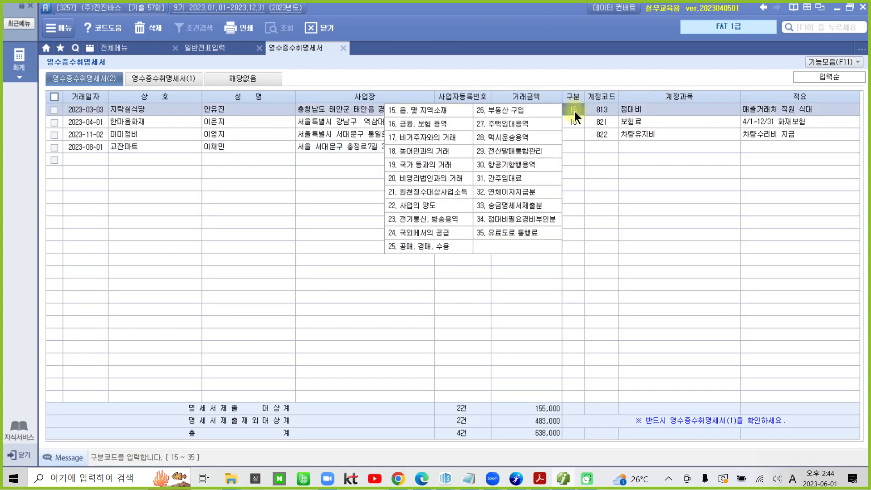
left_click(589, 130)
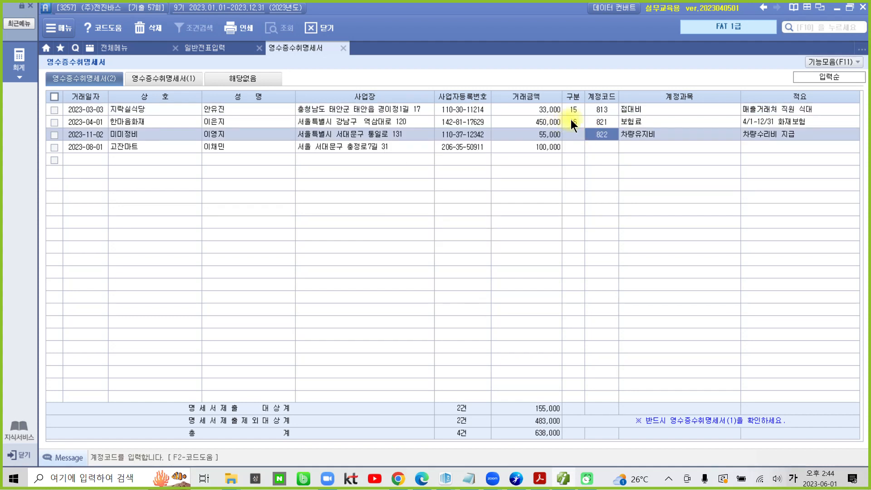
Set the 고잔마트 row's 계정코드 to 811 복리후생비 and its 적요 to 음료
left_click(605, 147)
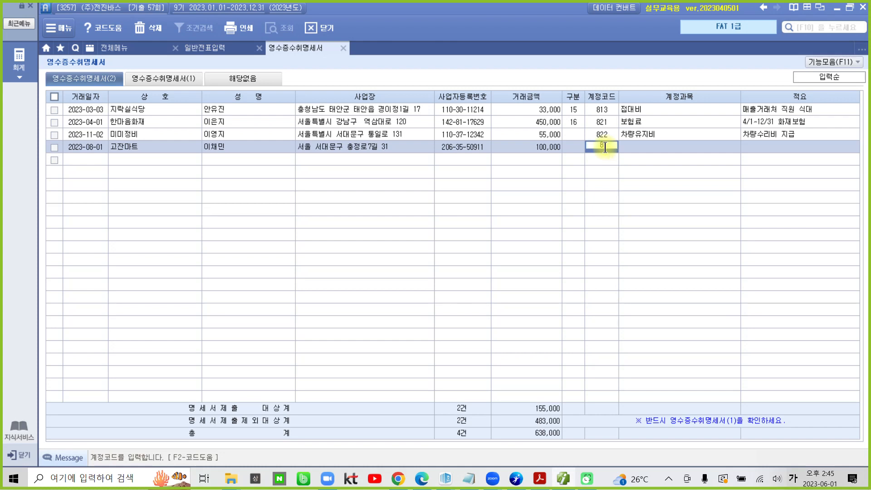
type("811")
key("Return")
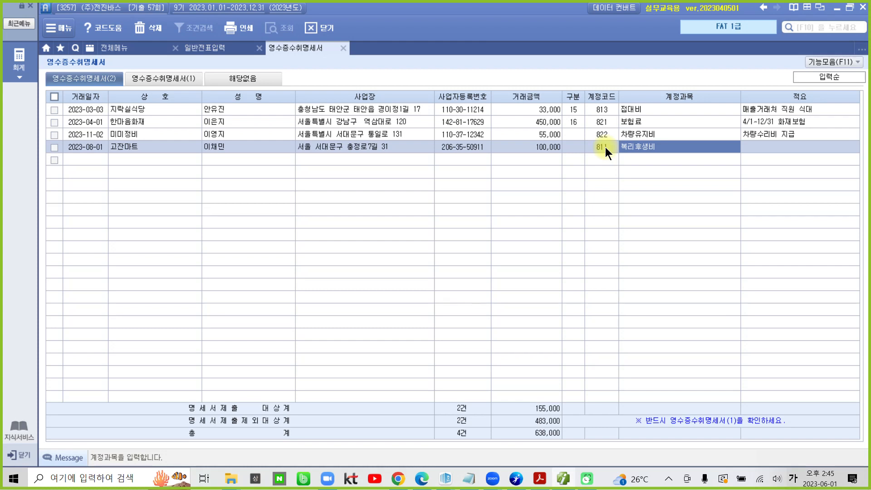
key("Return")
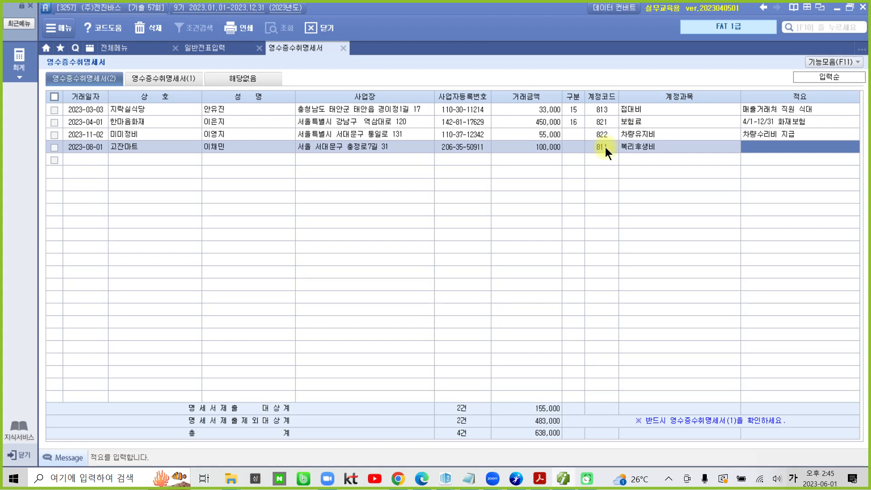
type("음료")
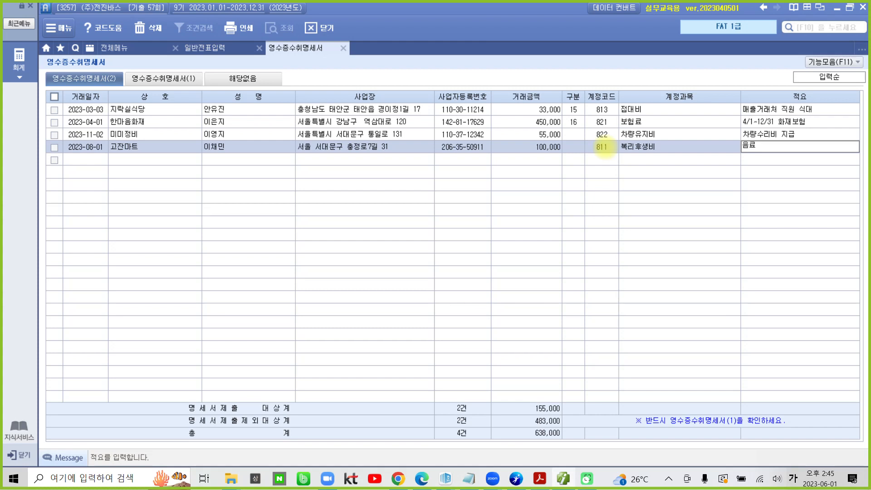
key("Return")
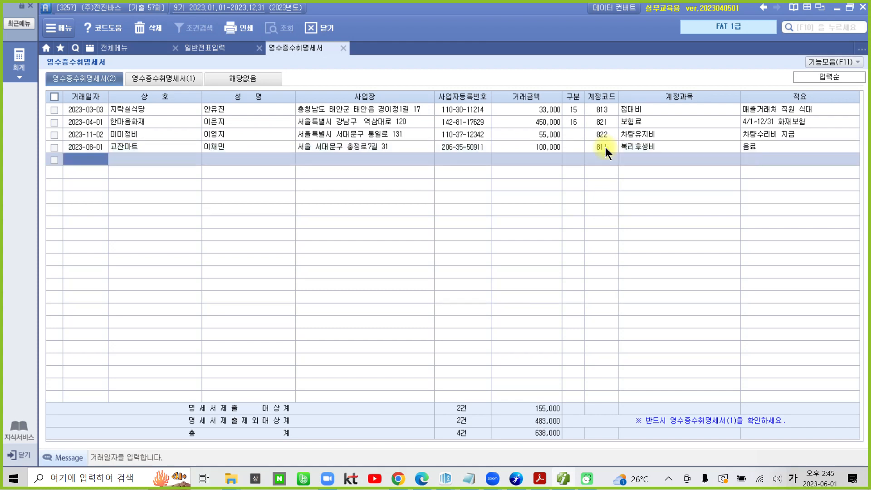
Compare the 구분 codes of the 지락실식당 and 한마음화재 rows with the code list, 사업장 and 거래금액
left_click(632, 145)
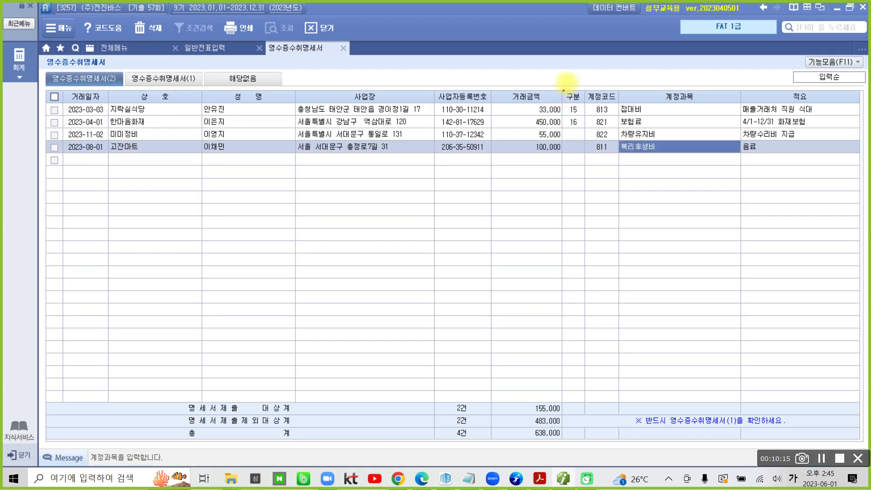
left_click_drag(561, 83, 586, 133)
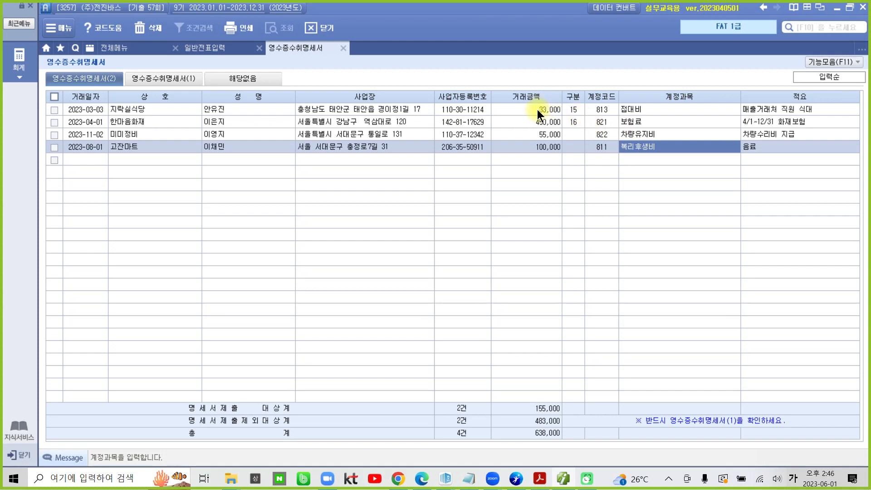
left_click(576, 107)
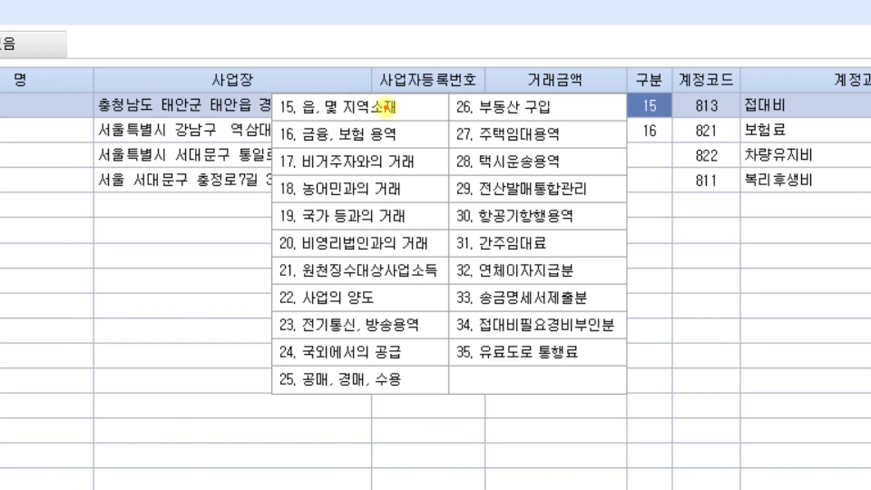
mouse_move(289, 91)
left_mouse_down()
mouse_move(292, 106)
mouse_move(415, 111)
mouse_move(383, 78)
mouse_move(277, 89)
left_mouse_up()
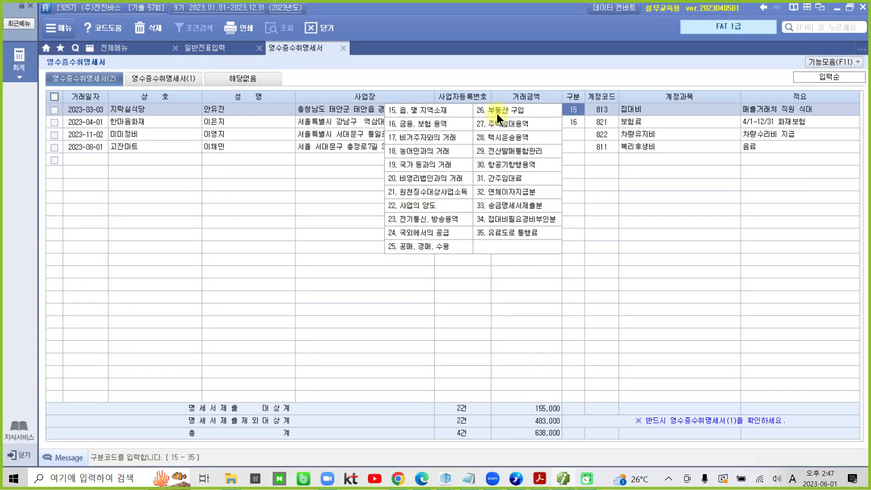
left_click(356, 110)
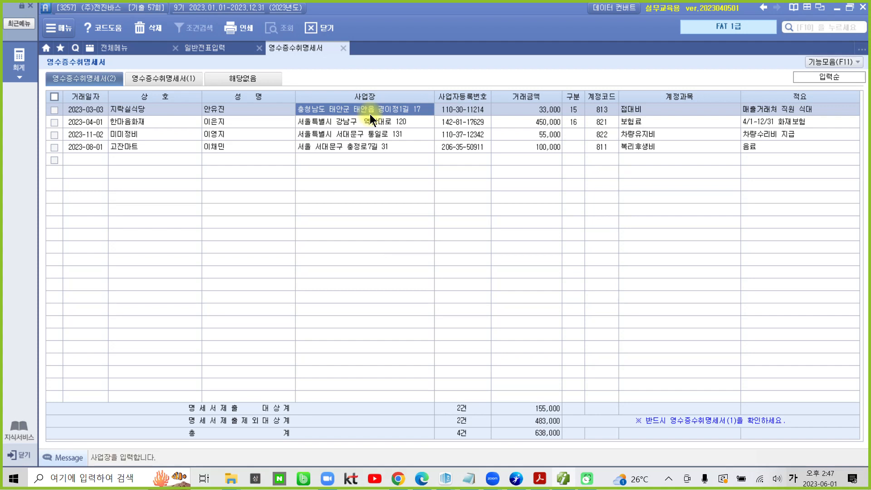
left_click(533, 109)
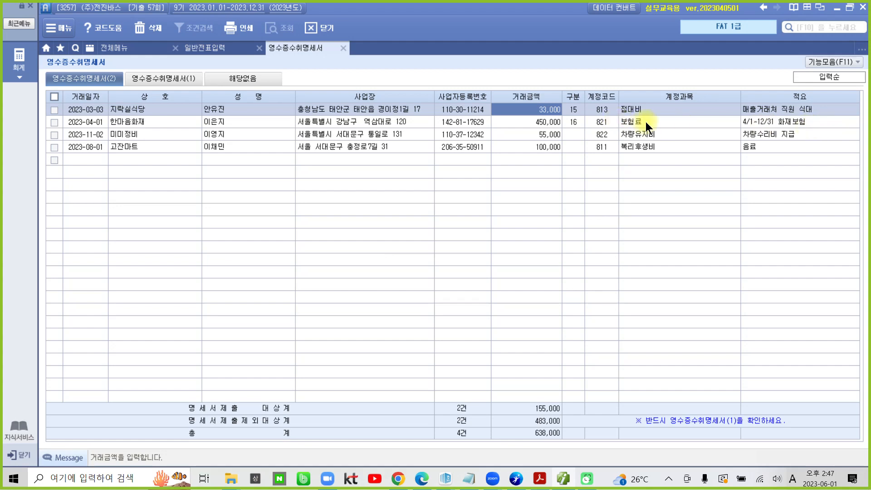
left_click(576, 123)
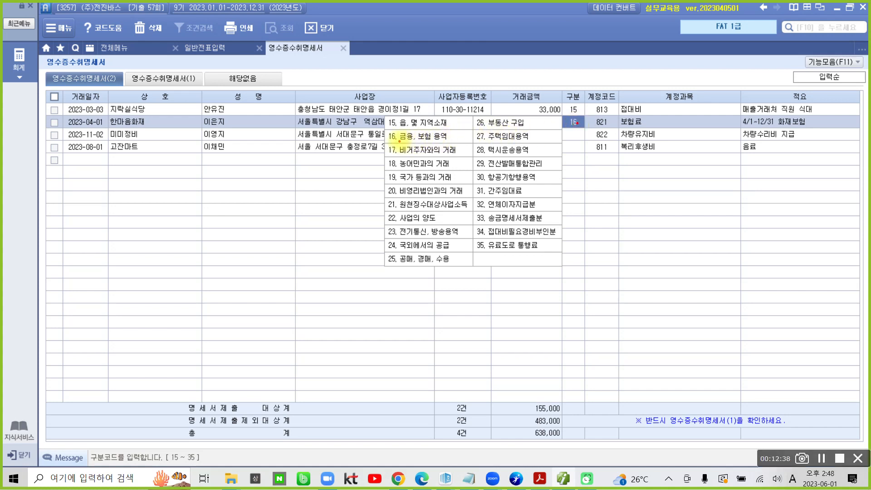
Compare the 한마음화재 and 고잔마트 rows with the 구분 code list, including 16 금융, 보험 용역
left_click_drag(399, 141, 447, 140)
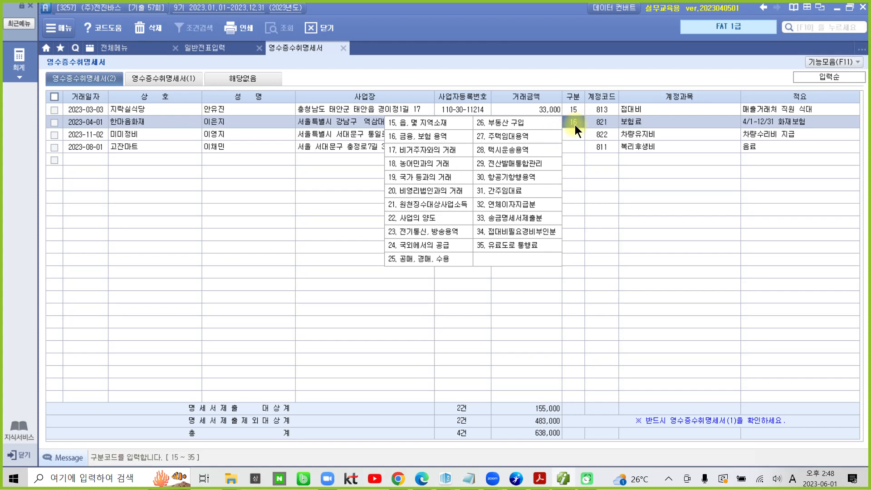
left_click(620, 127)
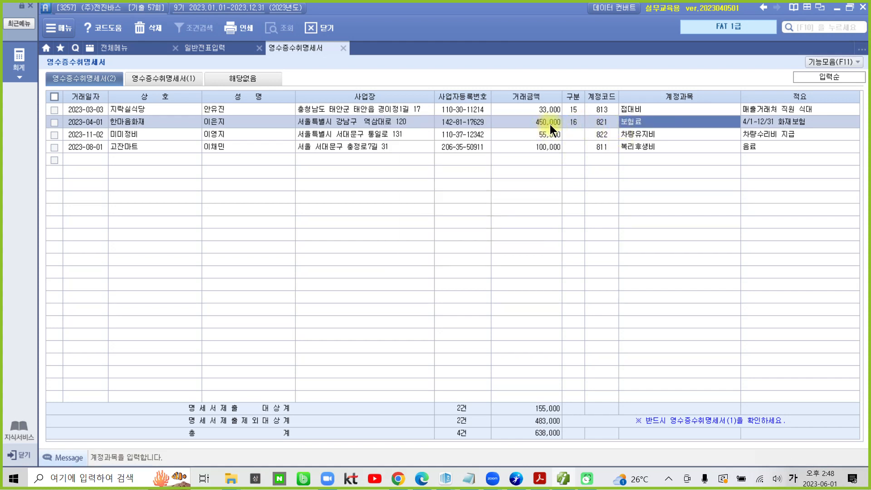
left_click(578, 124)
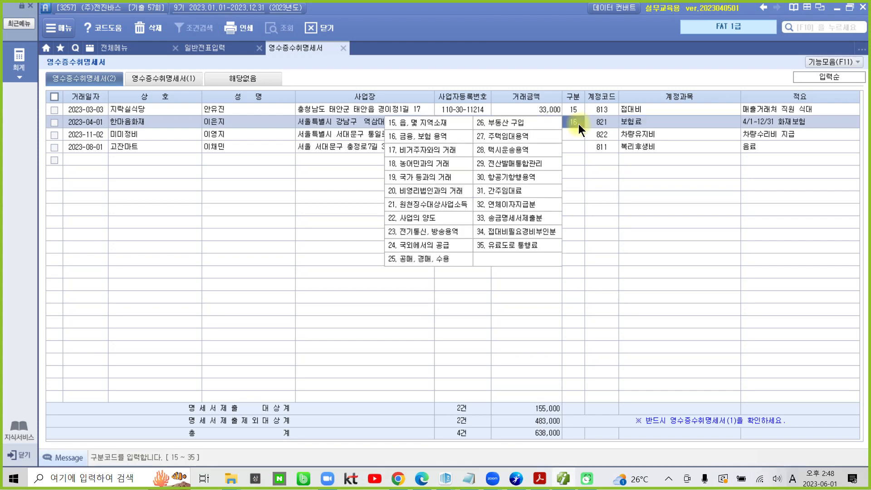
left_click(635, 124)
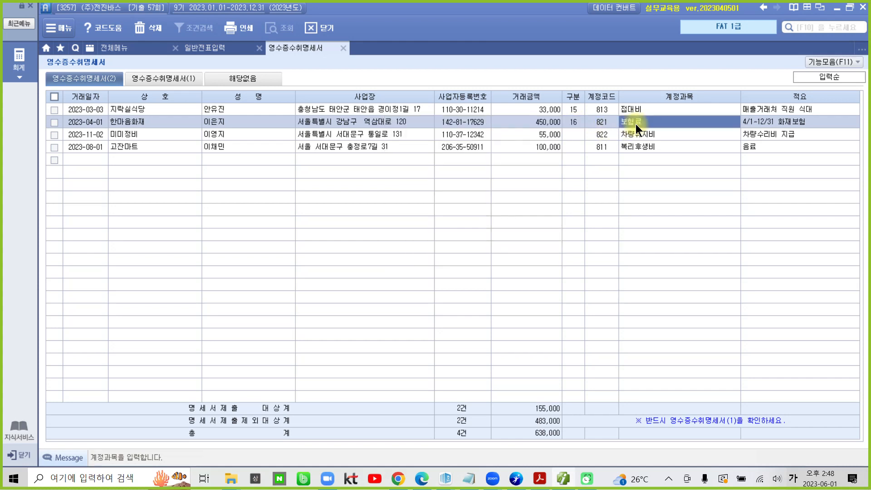
left_click(575, 147)
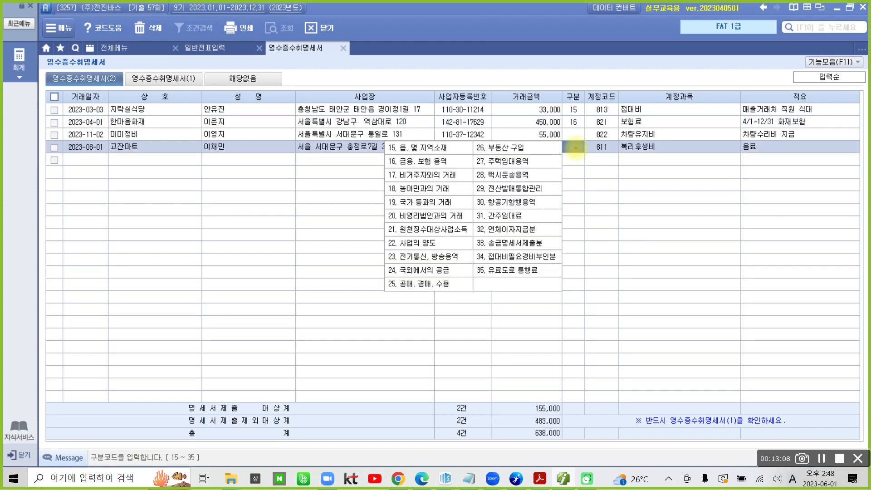
mouse_move(449, 301)
left_mouse_down()
mouse_move(349, 160)
mouse_move(559, 257)
mouse_move(412, 314)
left_mouse_up()
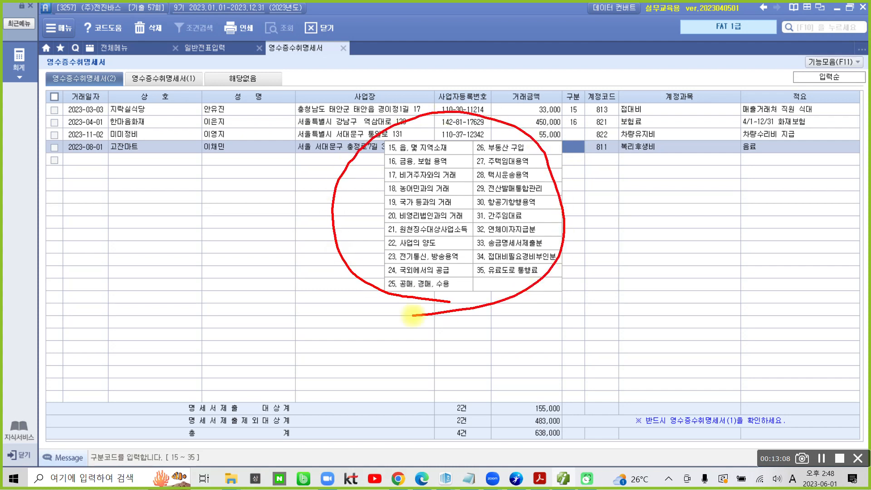
key("Escape")
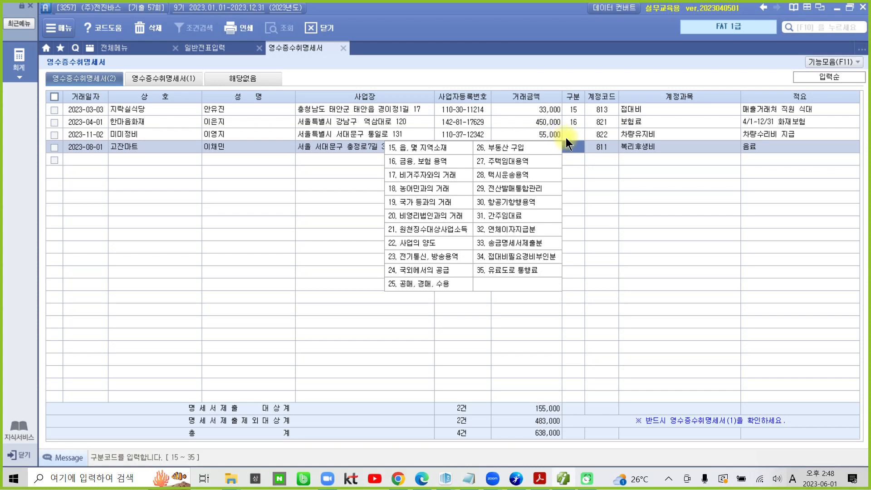
left_click(648, 147)
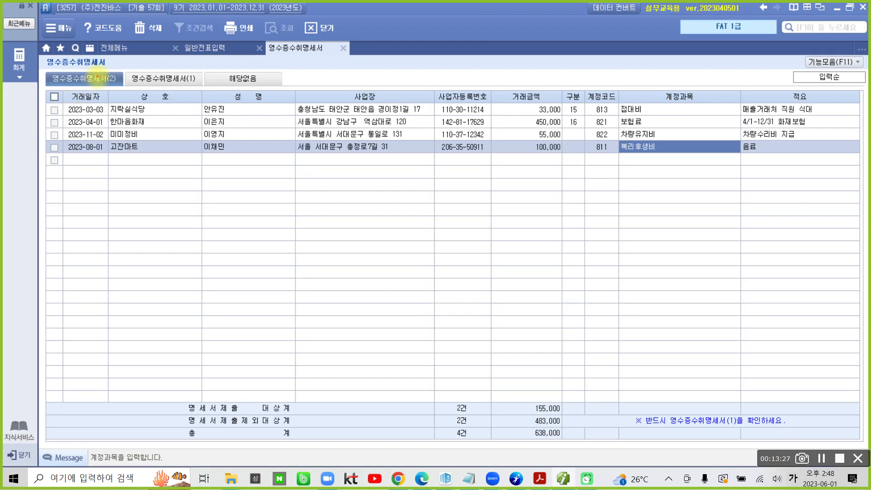
Load the 명세서(2) data into 영수증수취명세서(1), then close the form and save its contents
mouse_move(97, 77)
left_mouse_down()
mouse_move(108, 90)
mouse_move(169, 44)
left_mouse_up()
left_click_drag(185, 71, 177, 61)
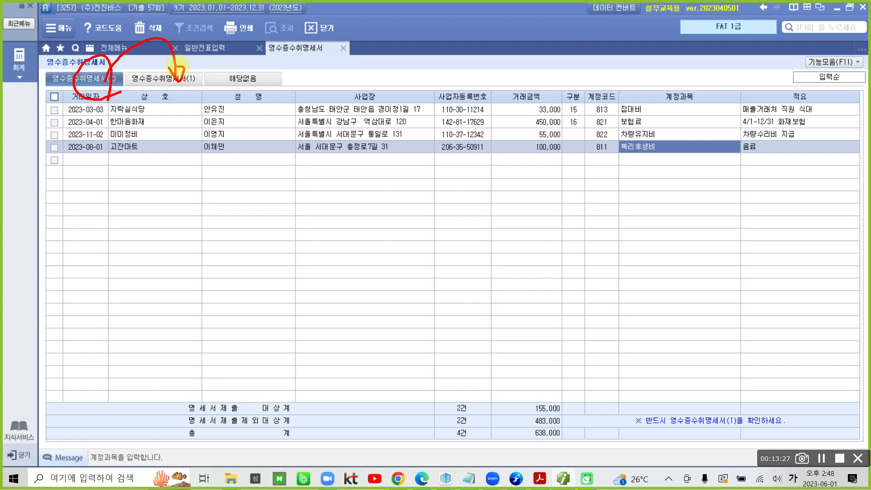
key("Escape")
left_click(184, 79)
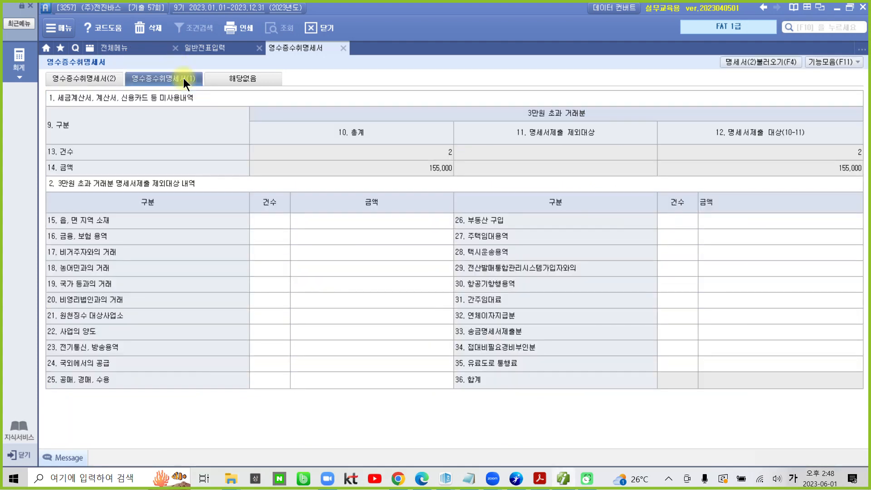
mouse_move(761, 80)
left_mouse_down()
mouse_move(796, 59)
mouse_move(787, 93)
left_mouse_up()
left_click(747, 61)
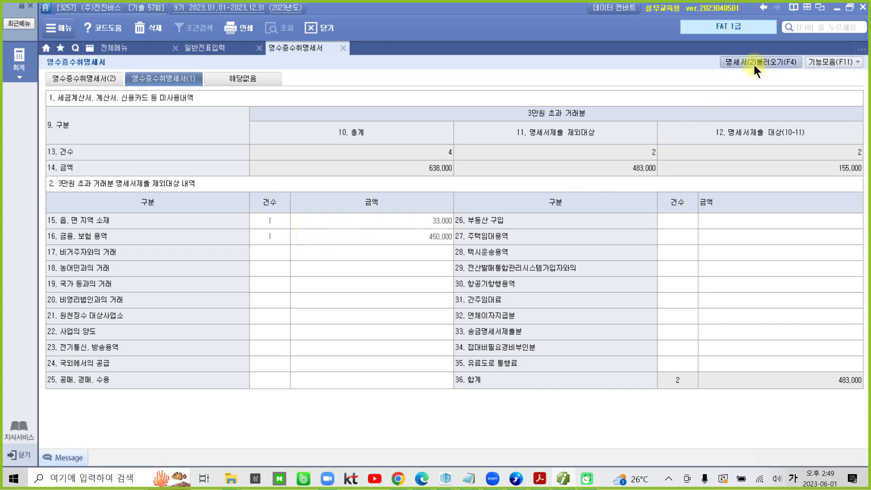
left_click(343, 49)
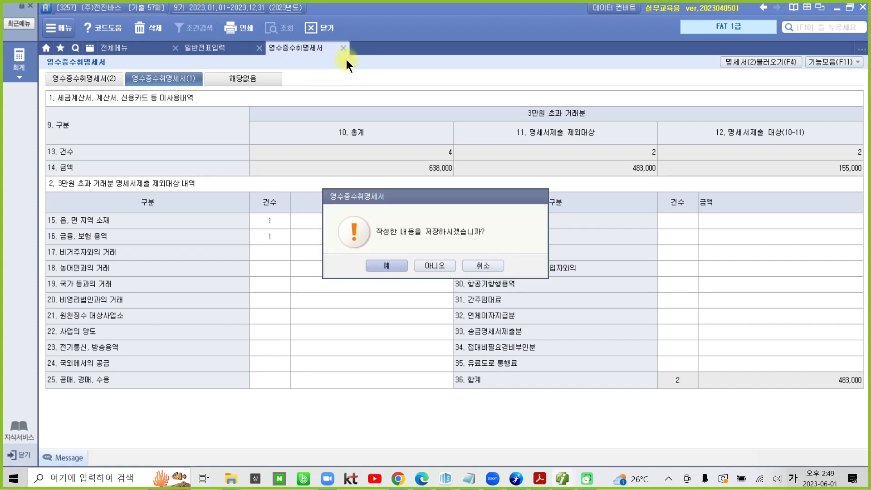
left_click(387, 265)
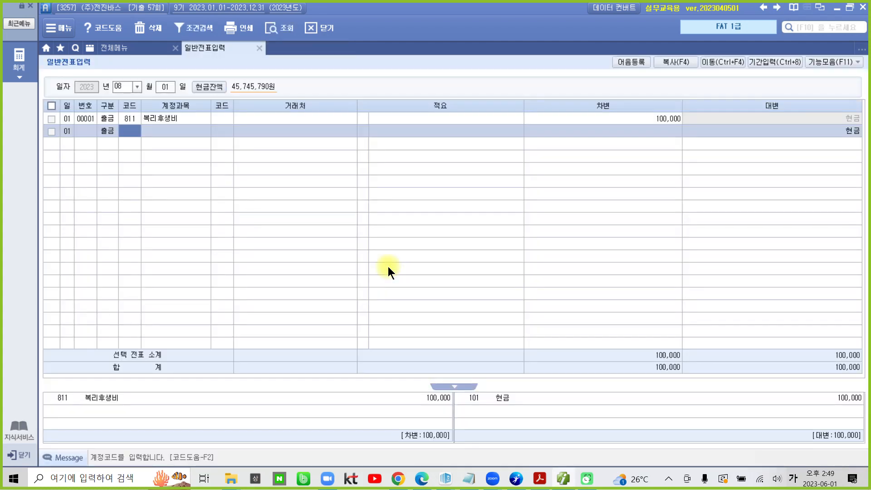
Switch to the exam PDF in Acrobat Reader and read task 2, the August 5 출장비 정산서 with its 자료설명 and 수행과제
mouse_move(551, 482)
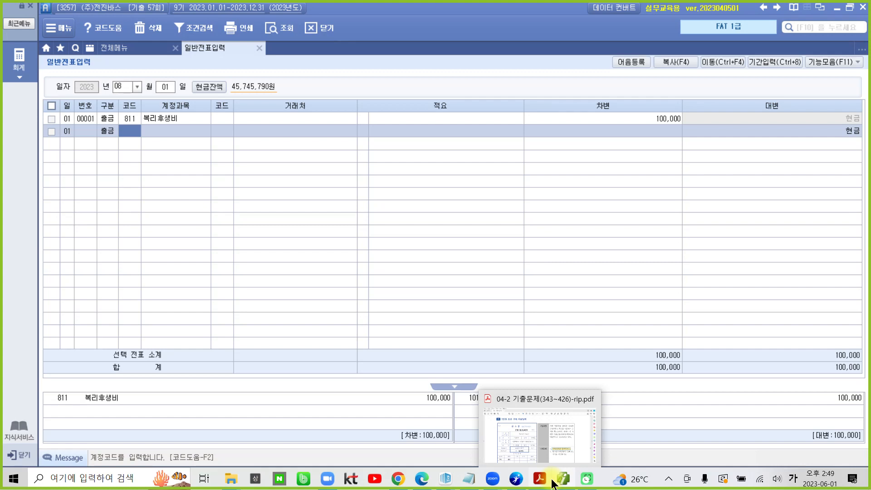
left_click(548, 483)
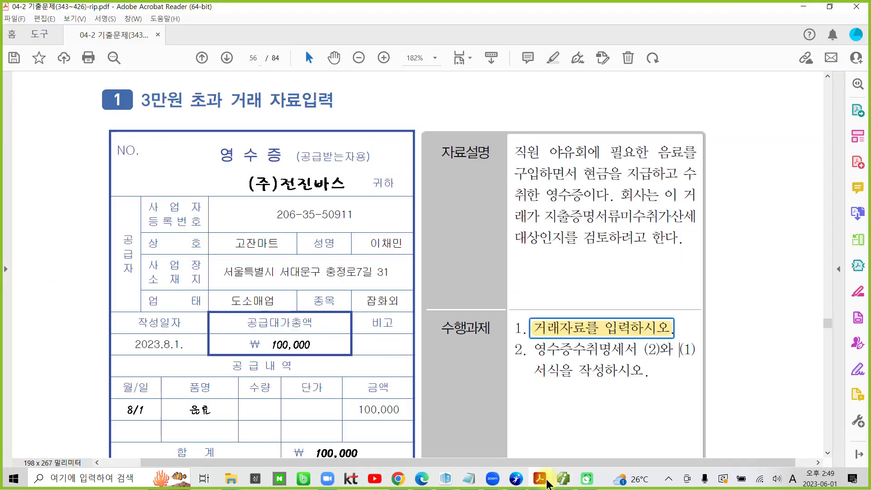
scroll(433, 408, "down", 5)
scroll(407, 393, "down", 6)
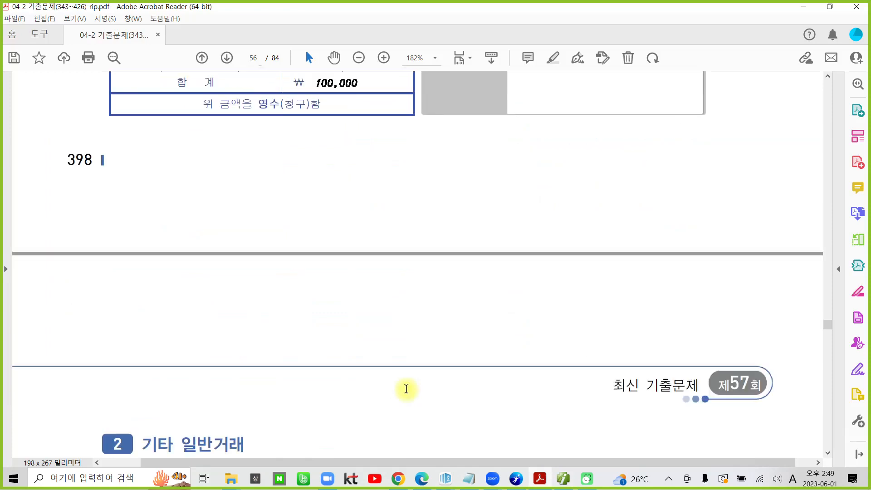
scroll(407, 393, "down", 5)
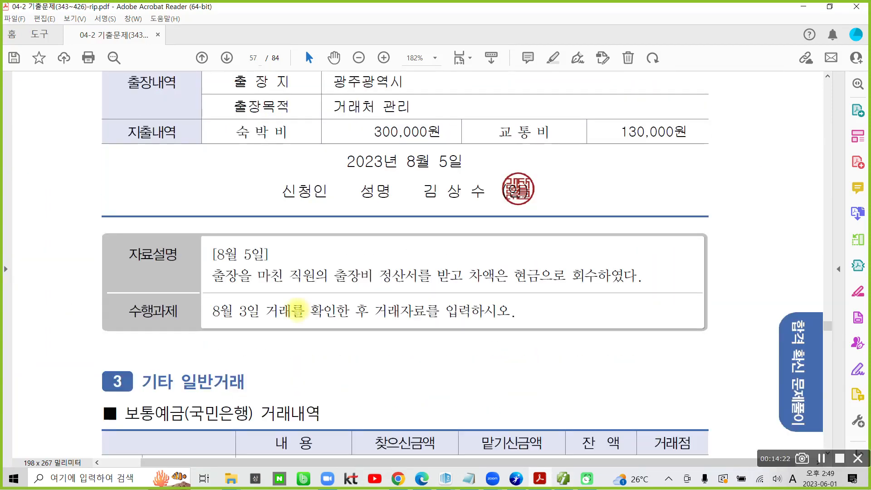
left_click_drag(271, 236, 312, 223)
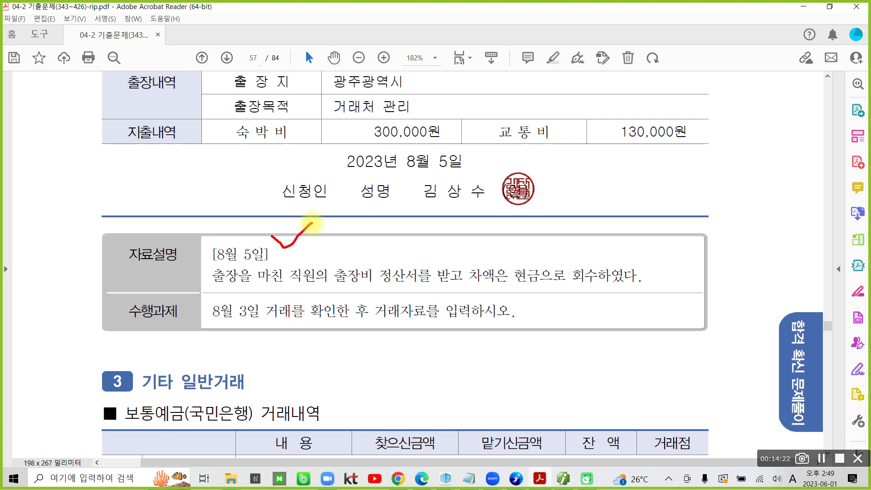
mouse_move(522, 263)
left_mouse_down()
mouse_move(537, 293)
mouse_move(609, 294)
left_mouse_up()
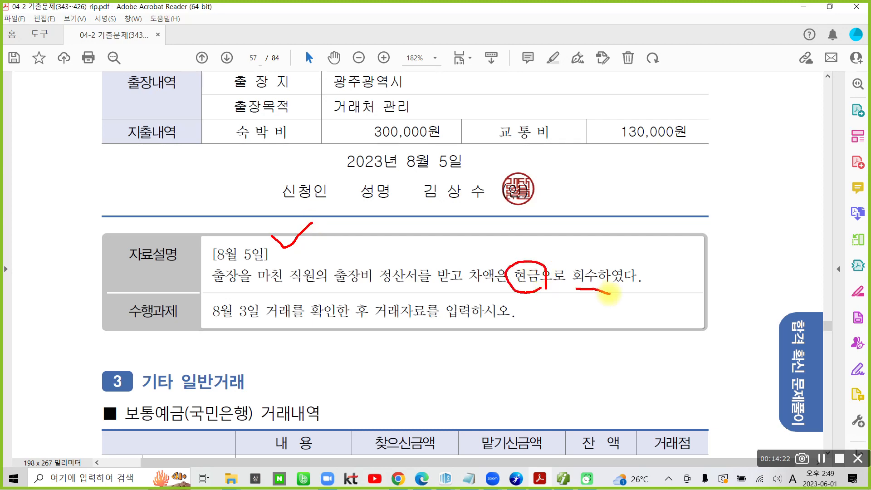
mouse_move(475, 223)
left_mouse_down()
mouse_move(499, 233)
mouse_move(487, 260)
mouse_move(506, 260)
left_mouse_up()
mouse_move(506, 227)
left_mouse_down()
mouse_move(511, 265)
mouse_move(518, 248)
left_mouse_up()
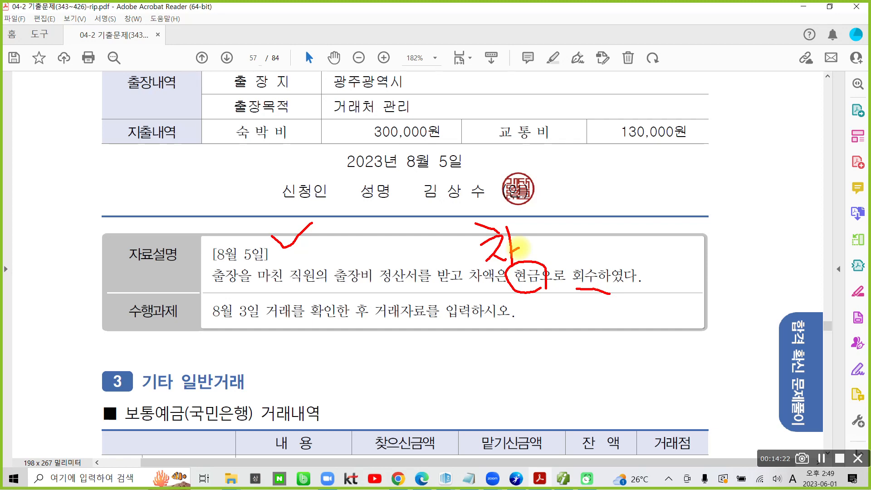
key("Escape")
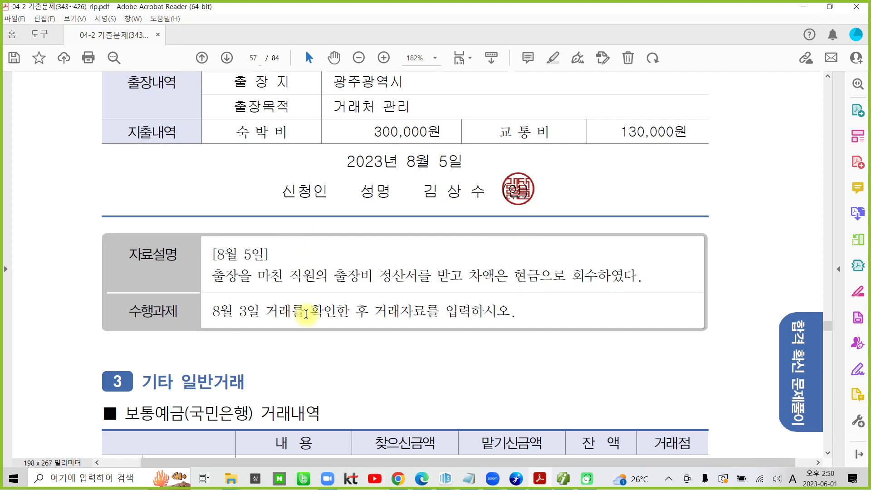
Highlight the employee's name in the 출장비 정산서 and the words "8월 3일 거래를" in its 수행과제
scroll(317, 314, "up", 3)
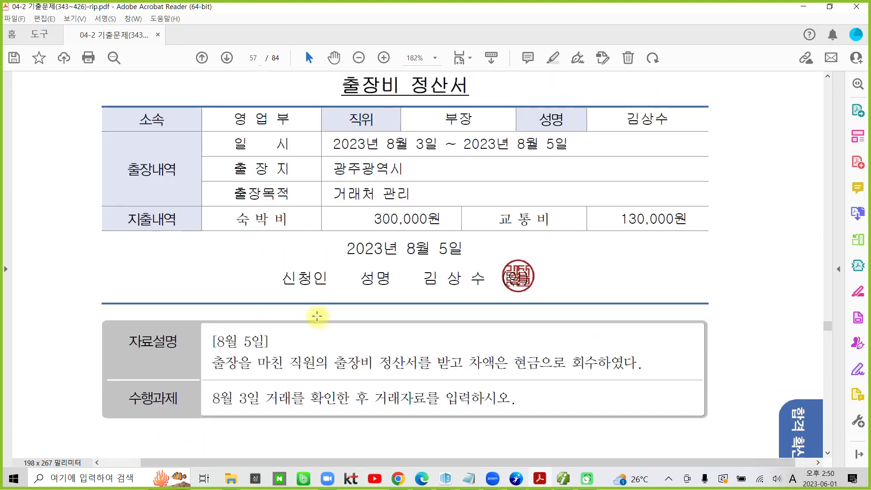
left_click_drag(625, 119, 673, 120)
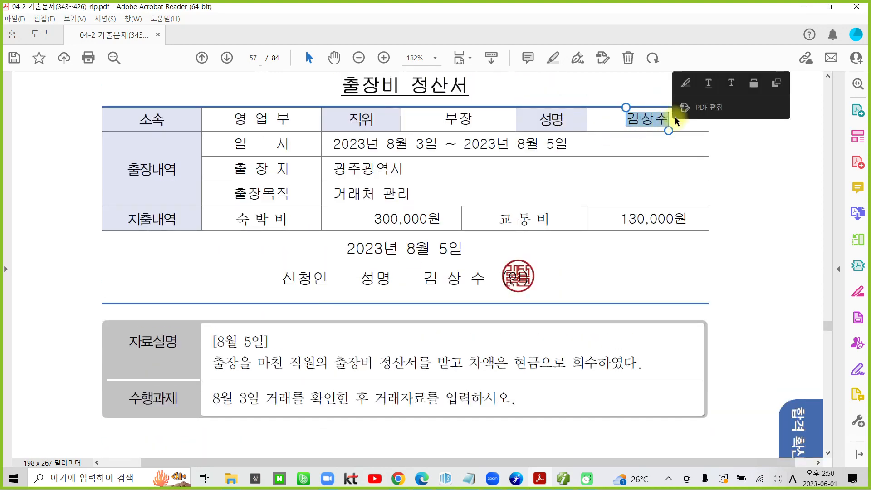
left_click(685, 83)
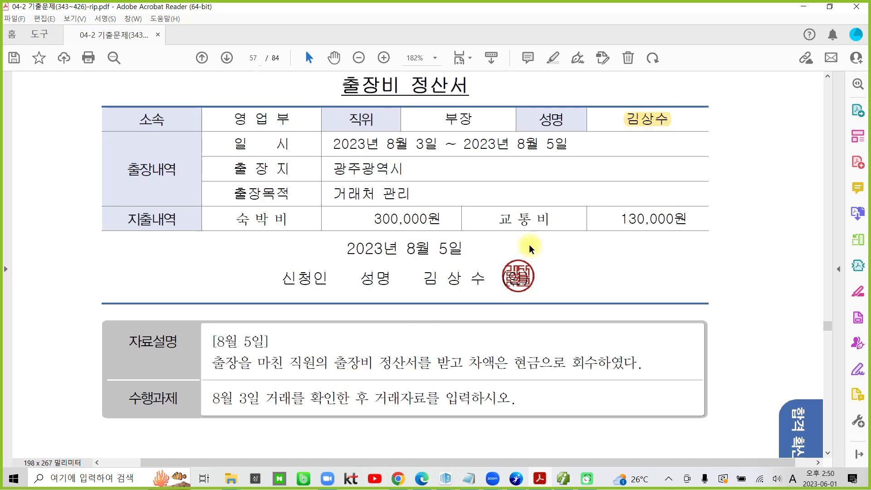
left_click_drag(214, 400, 304, 400)
left_click(290, 354)
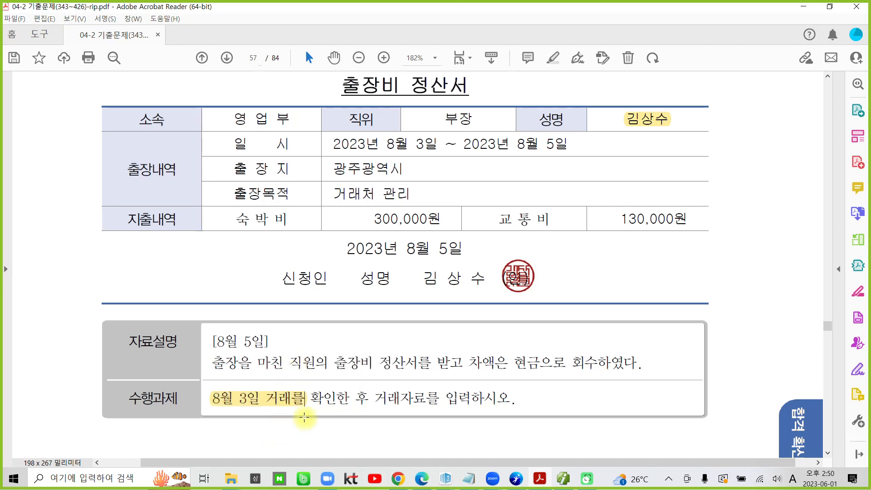
Switch back to the accounting program and show the August 3 vouchers in 일반전표입력
left_click(562, 482)
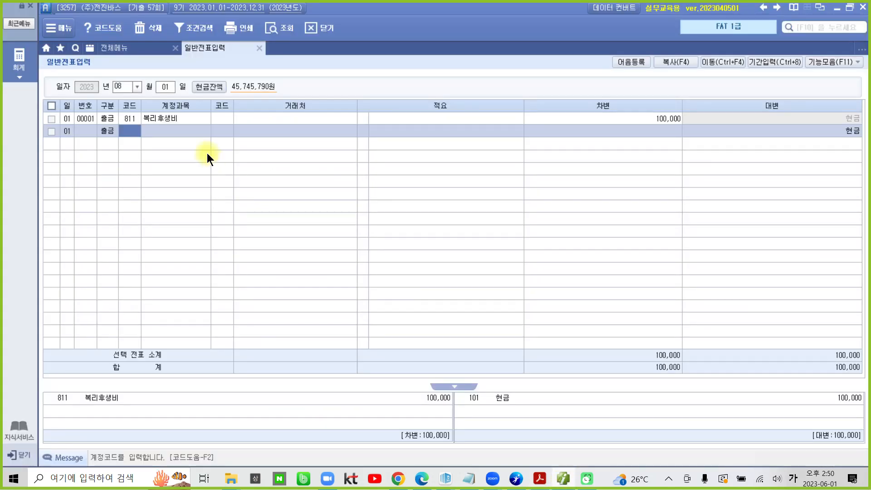
left_click(170, 90)
type("3")
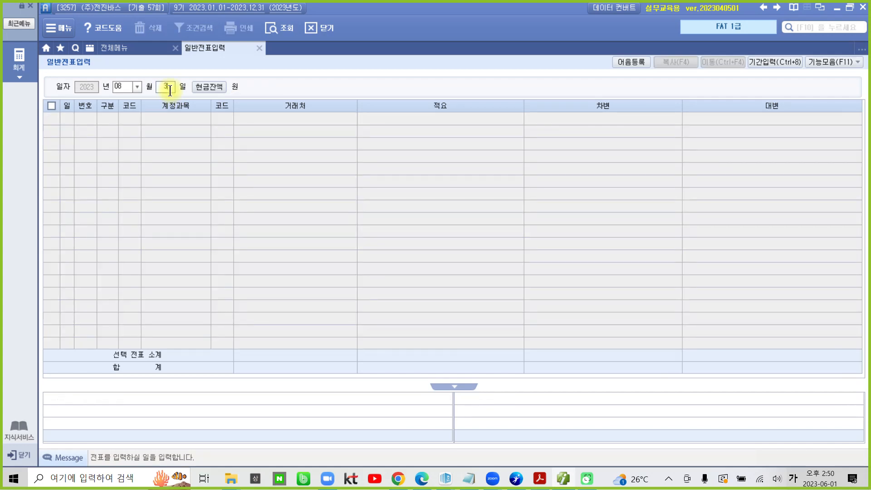
key("Return")
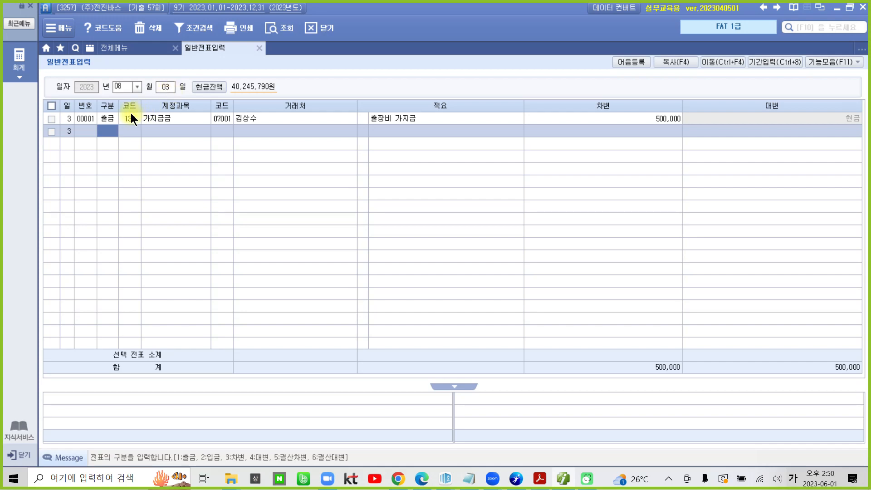
Examine the August 3 출장비 가지급 voucher's account, 거래처 and 차변 amount
left_click(113, 119)
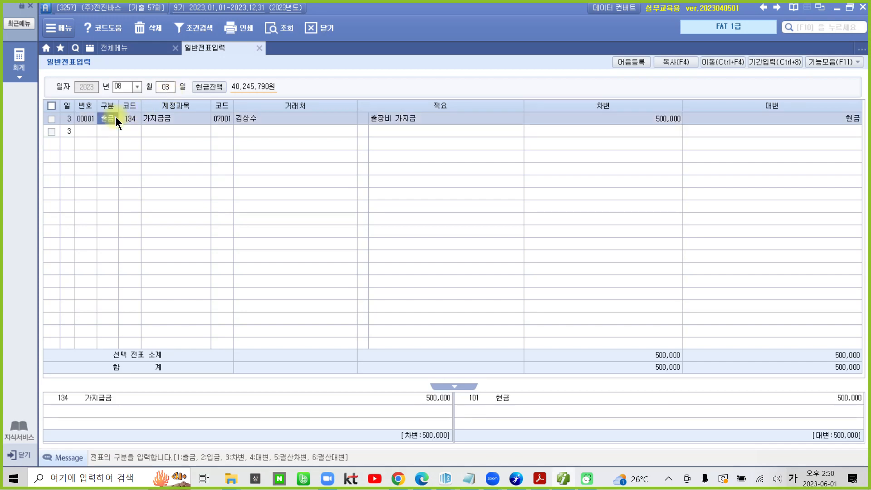
left_click_drag(121, 122, 165, 125)
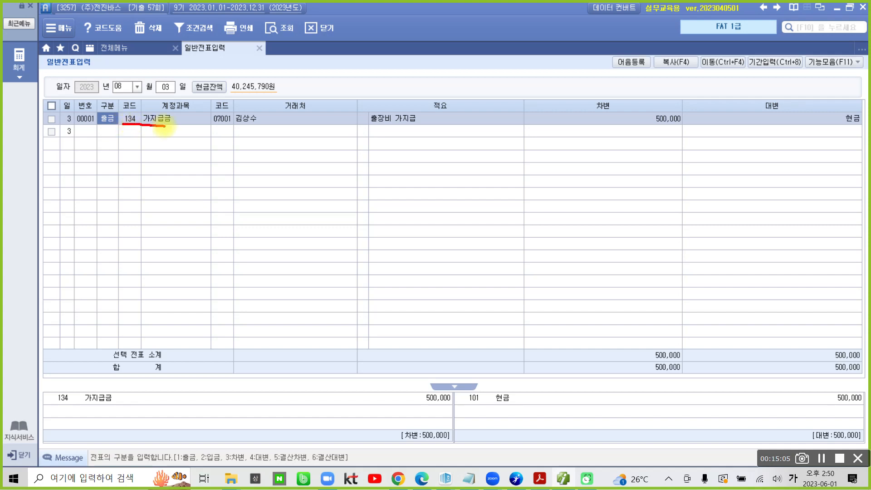
mouse_move(570, 116)
left_mouse_down()
mouse_move(584, 127)
mouse_move(686, 130)
mouse_move(662, 98)
mouse_move(583, 116)
left_mouse_up()
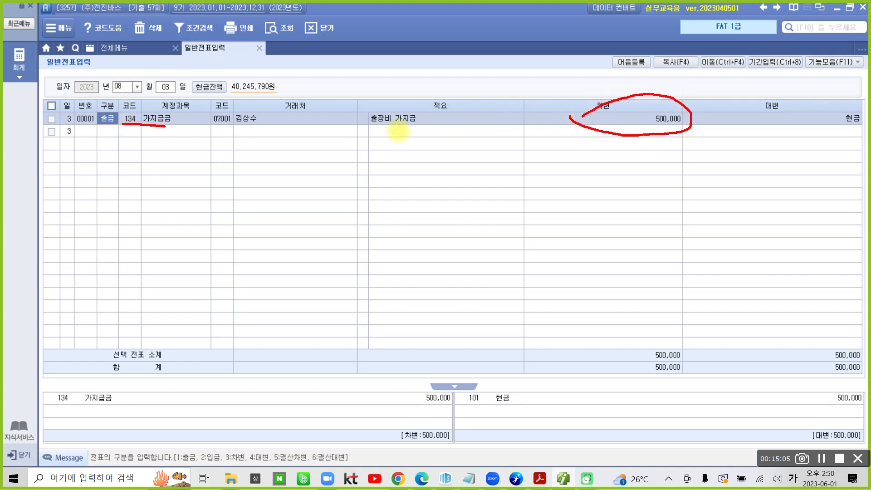
left_click_drag(212, 129, 273, 129)
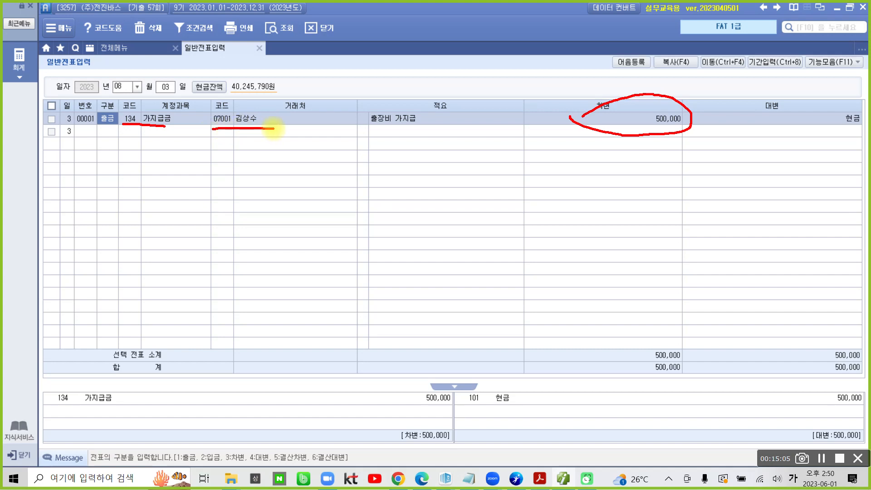
left_click_drag(126, 146, 158, 143)
mouse_move(129, 144)
left_mouse_down()
mouse_move(128, 170)
mouse_move(151, 167)
left_mouse_up()
mouse_move(154, 155)
left_mouse_down()
mouse_move(169, 154)
mouse_move(169, 177)
left_mouse_up()
left_click_drag(171, 132, 148, 218)
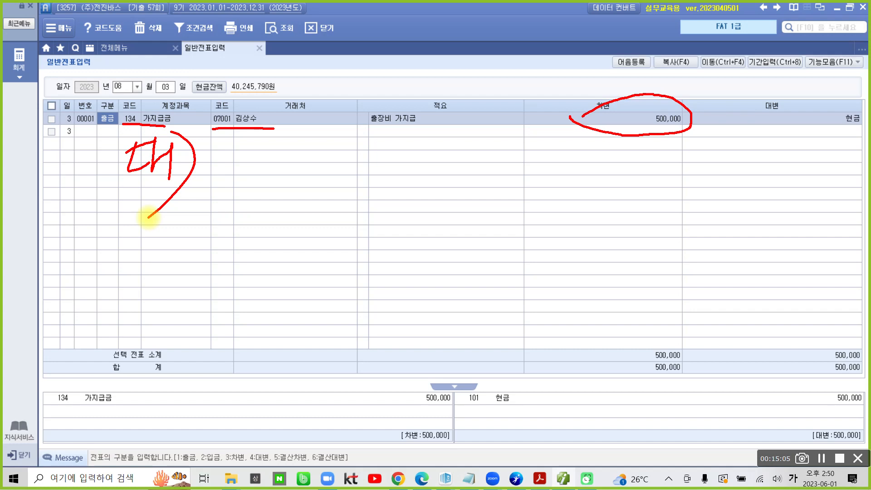
key("Escape")
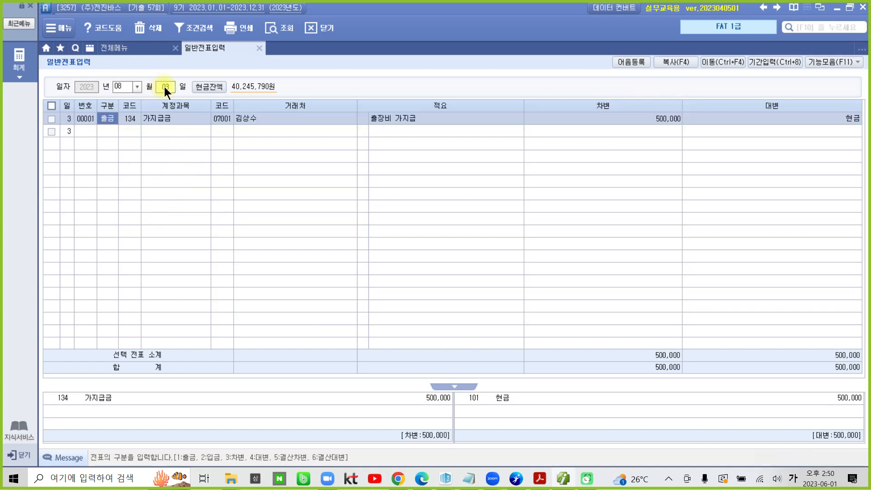
Set the voucher date to August 5 and enter a 대변 line for account 134 가지급금 with the employee as 거래처 and 500,000
left_click(164, 87)
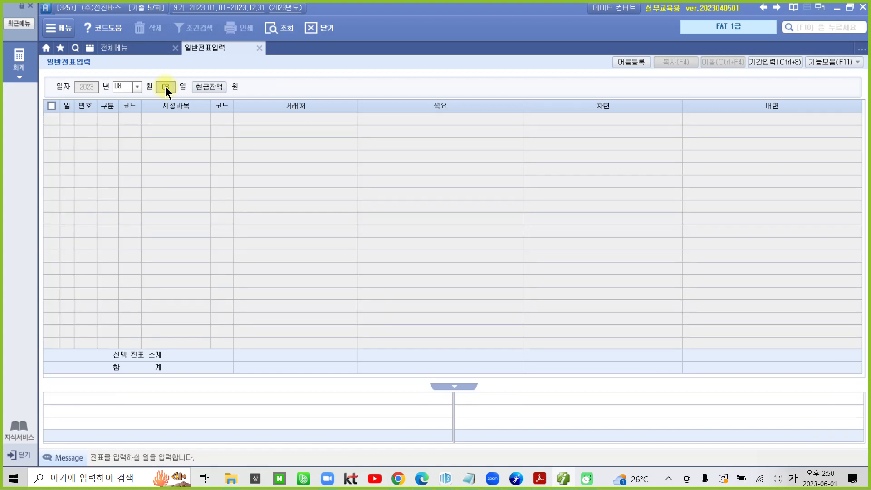
type("05")
key("Return")
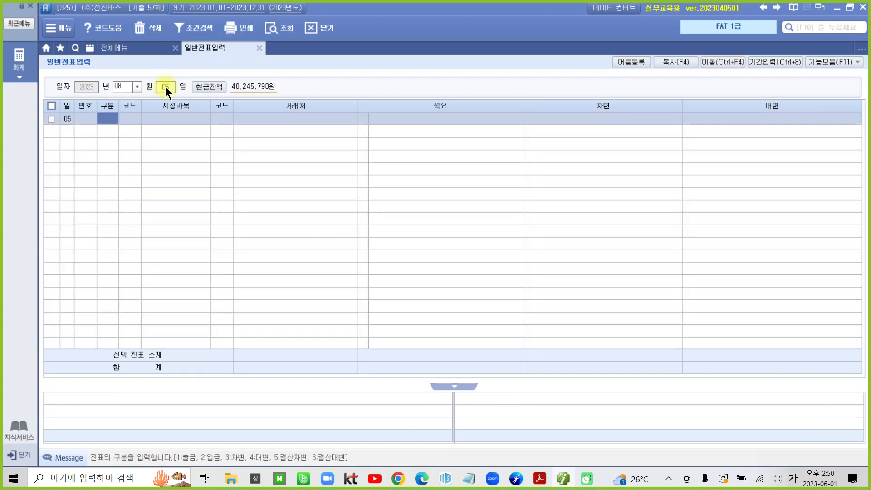
type("4")
key("Return")
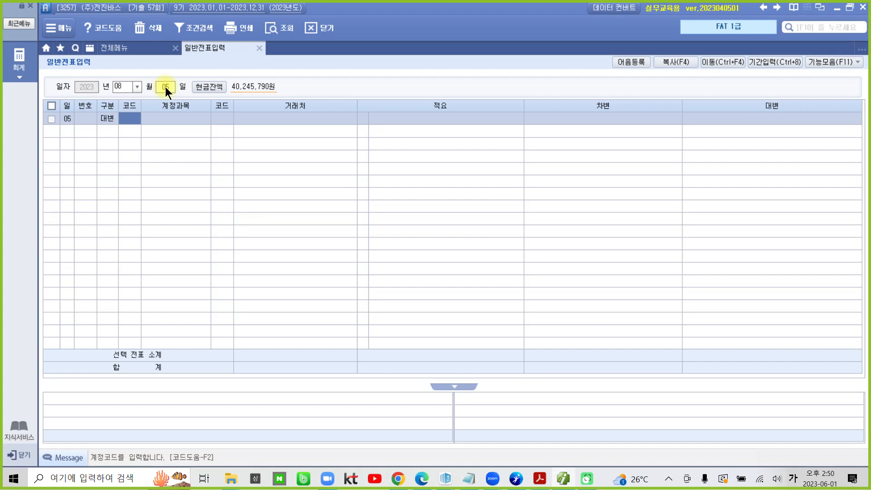
type("134")
key("Return")
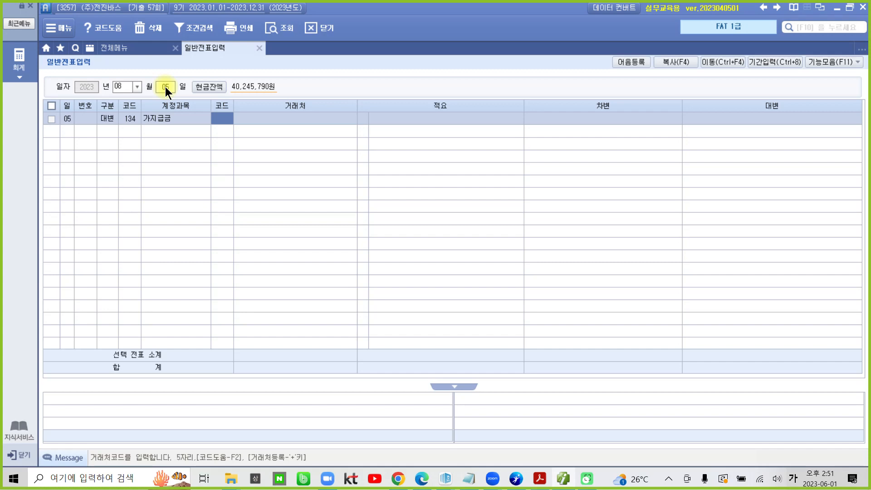
type("07001")
key("Return")
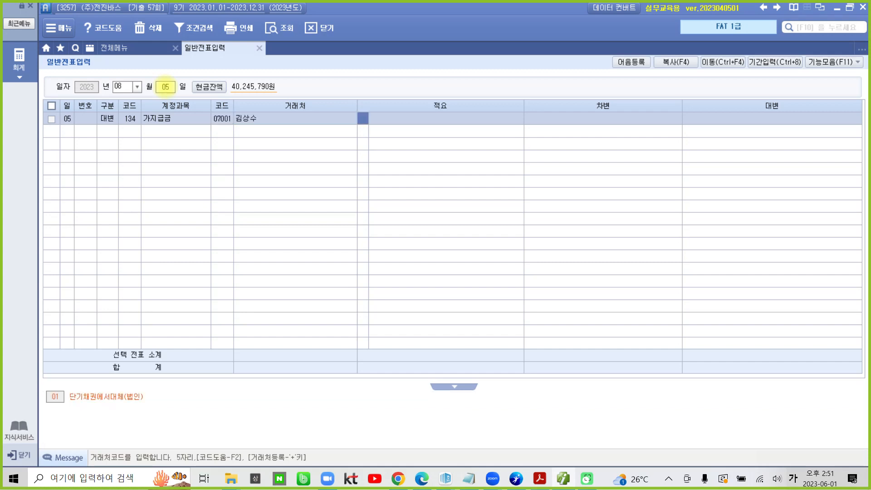
key("Return")
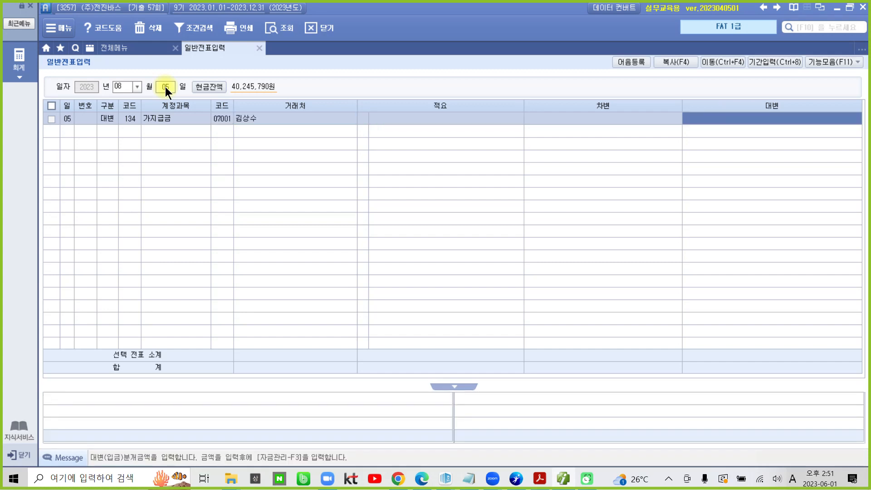
type("5000000")
key("Return")
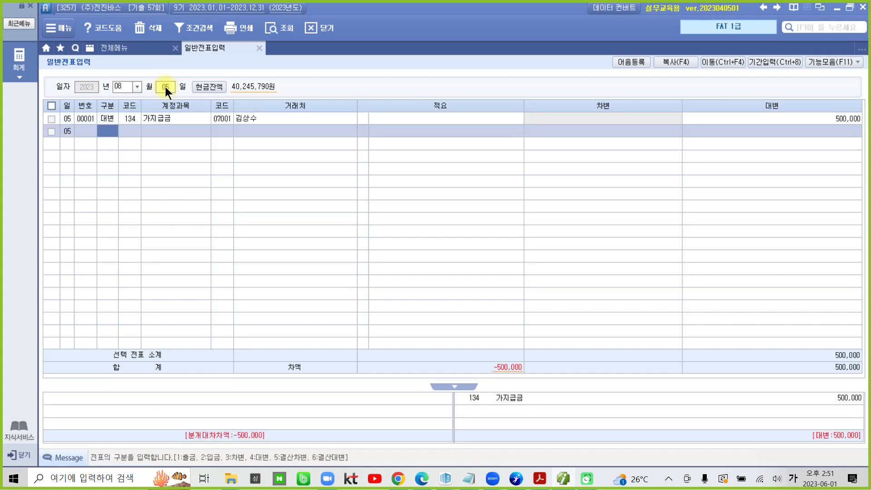
Add a 차변 line to the August 5 voucher for account 812 여비교통비 with 430,000, leaving 거래처 and 적요 blank
type("3")
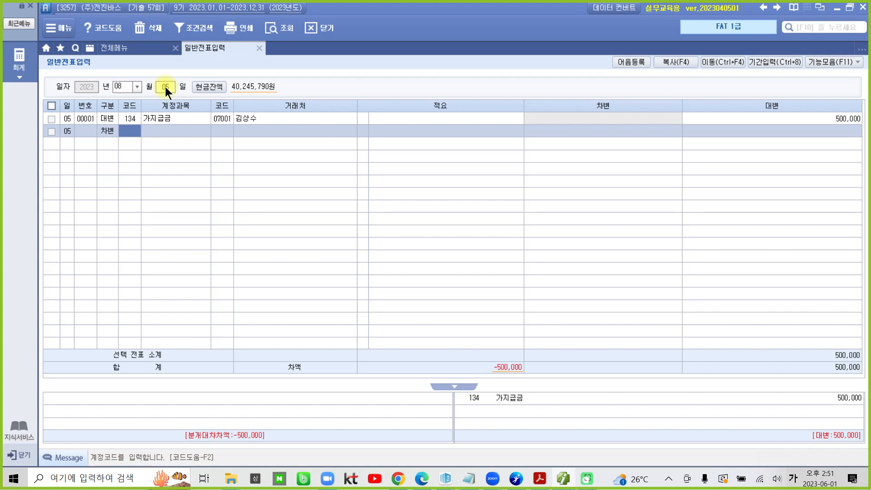
type("812")
key("Return")
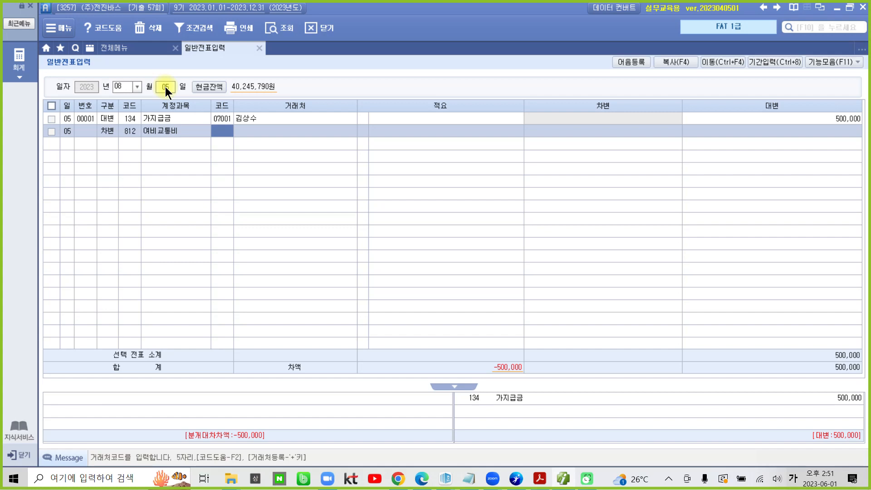
key("Return")
key("Return")
key("Return")
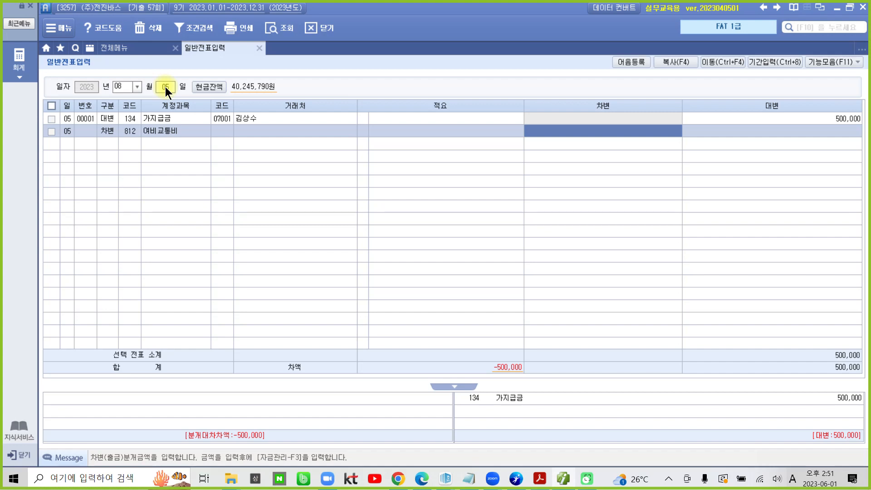
type("4300000")
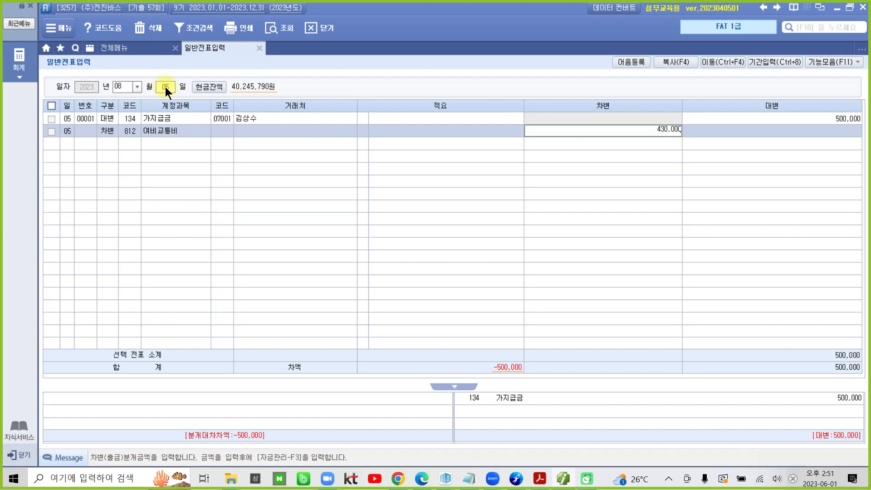
key("Return")
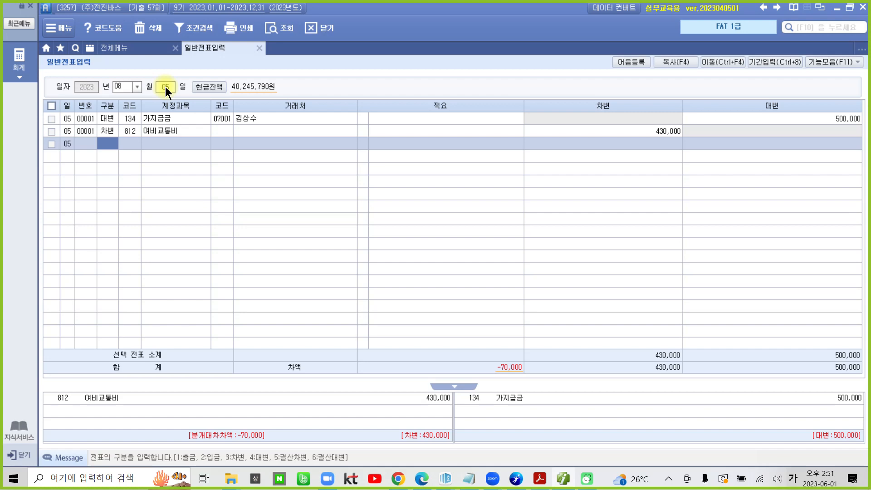
Add a 차변 line to the August 5 voucher for account 101 현금 with 70,000, leaving 거래처 and 적요 blank
type("3")
key("Return")
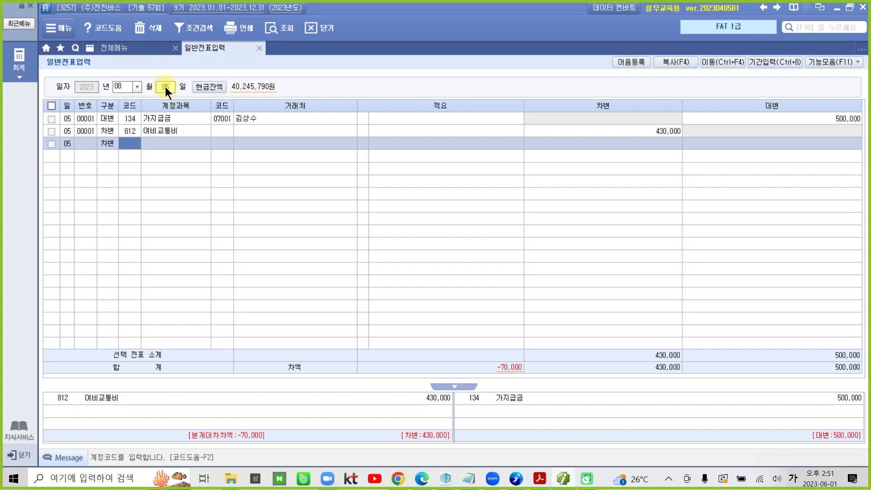
type("101")
key("Return")
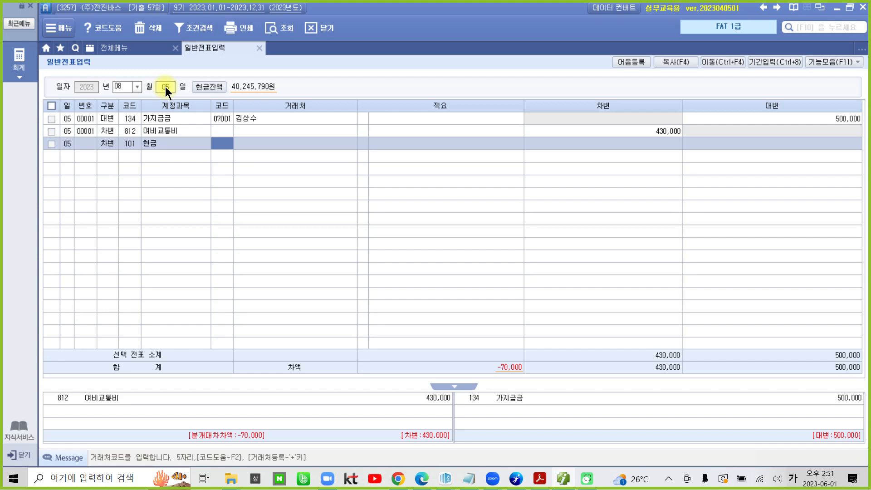
key("Return")
key("Return")
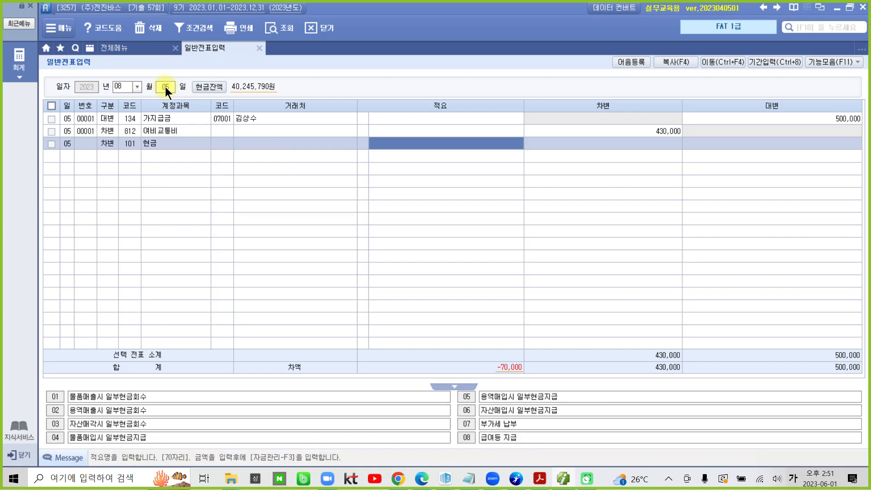
key("Return")
type("700000")
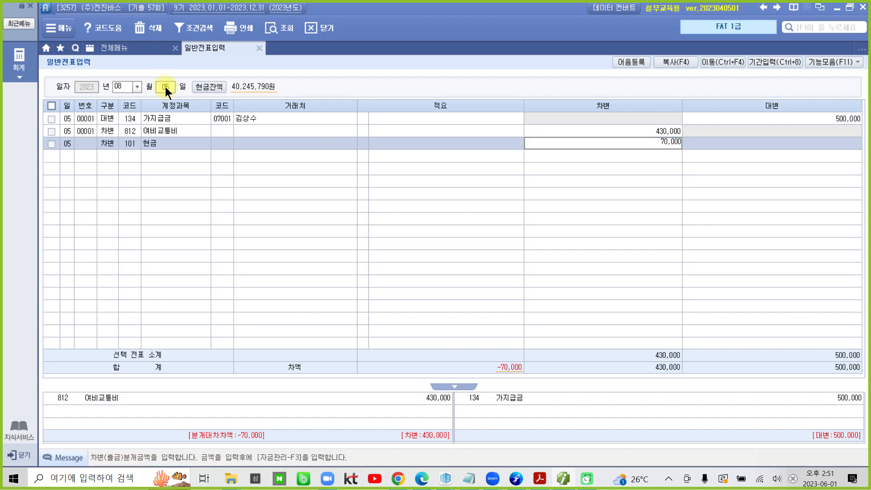
key("Return")
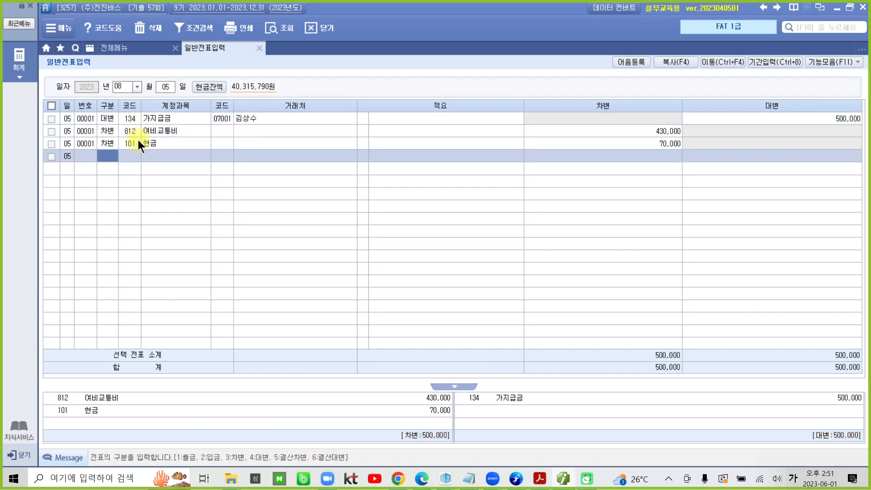
Review the 차변 and 대변 sides of the August 5 voucher in its journal entry summary
mouse_move(46, 387)
left_mouse_down()
mouse_move(209, 447)
mouse_move(471, 410)
mouse_move(254, 364)
mouse_move(53, 387)
left_mouse_up()
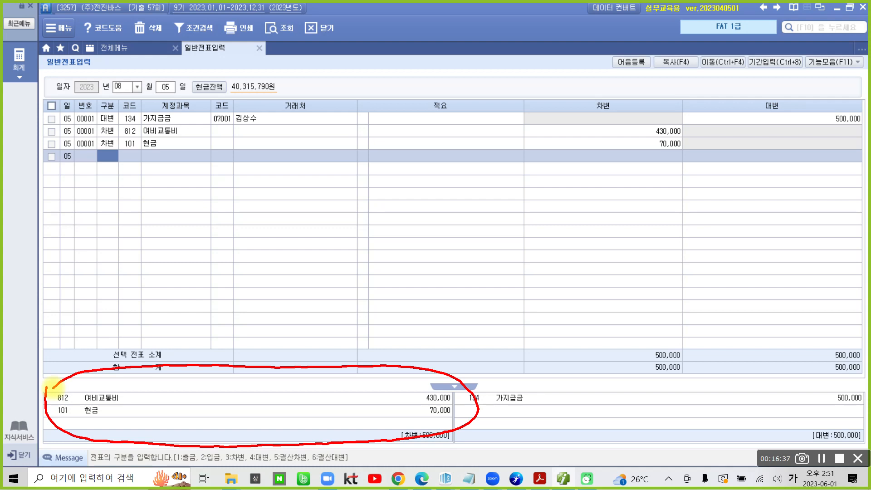
mouse_move(523, 345)
left_mouse_down()
mouse_move(567, 431)
mouse_move(831, 431)
mouse_move(841, 367)
mouse_move(477, 362)
left_mouse_up()
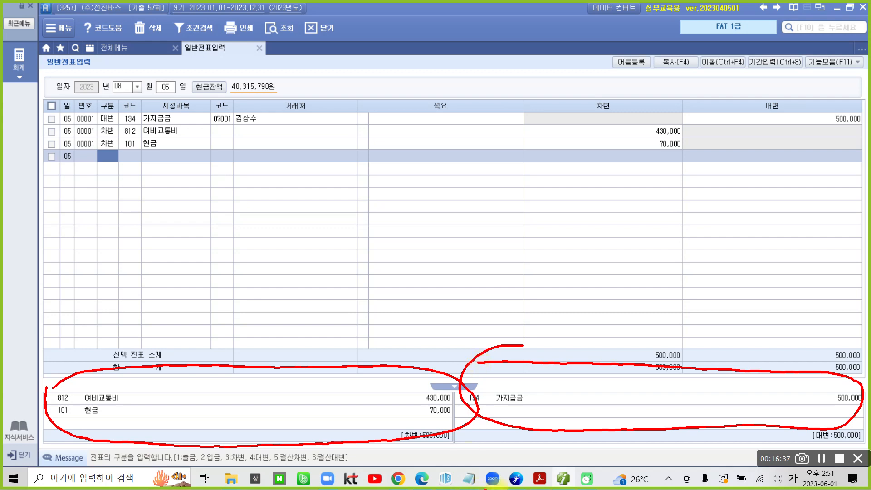
key("Escape")
Switch to the exam PDF in Acrobat Reader and read task 3, 기타 일반거래, with its 보통예금(국민은행) 거래내역
left_click(540, 478)
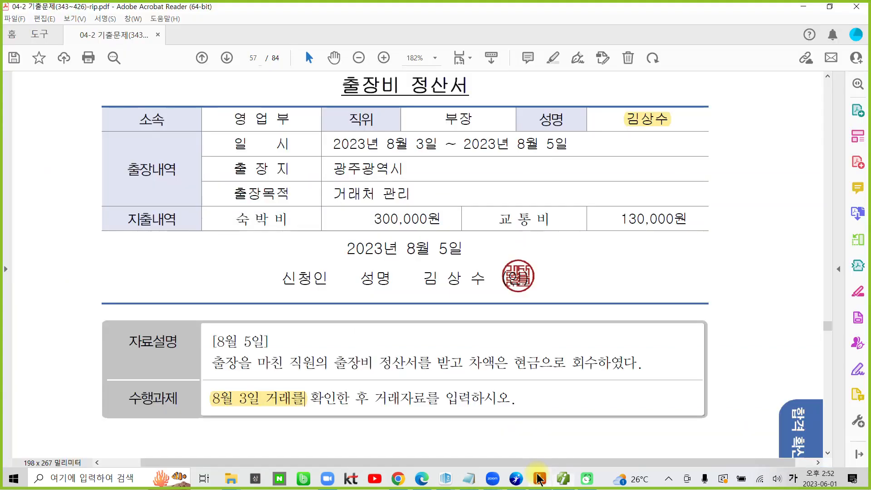
scroll(478, 313, "down", 3)
scroll(478, 313, "down", 7)
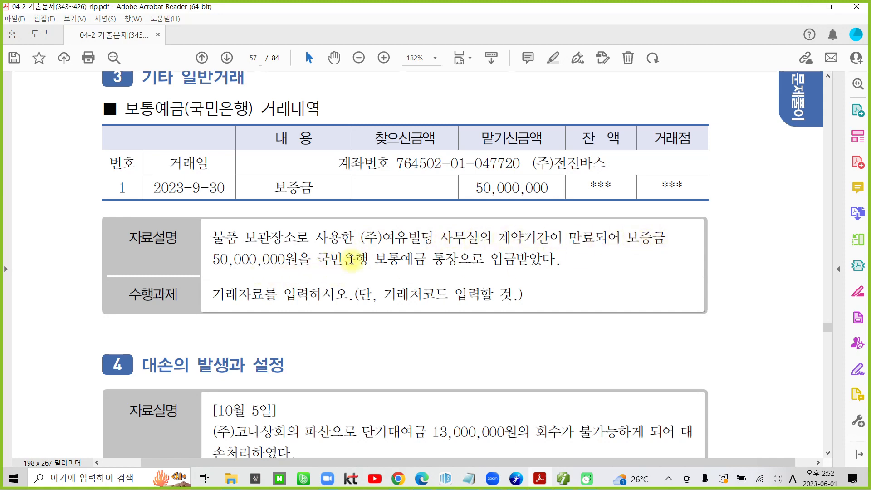
Highlight "보통예금 통장으로 입금받았다" in task 3's 자료설명 and "거래처코드 입력할 것.)" in its 수행과제
left_click_drag(377, 259, 554, 261)
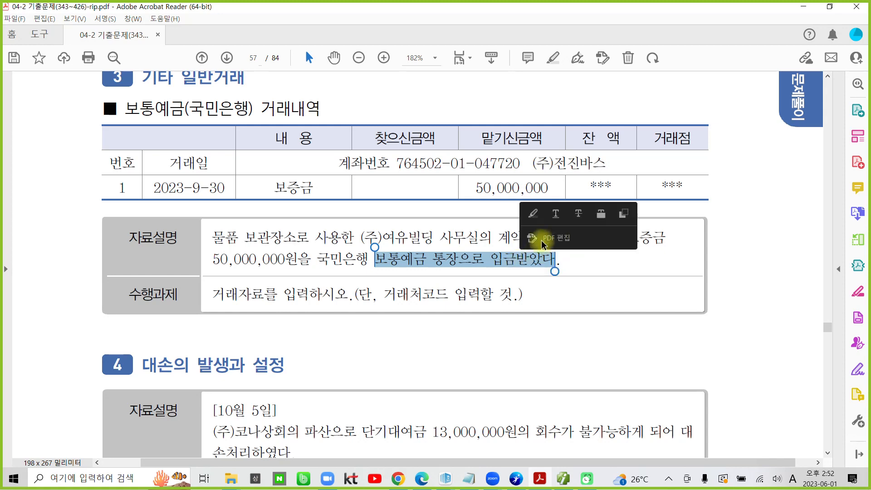
left_click(533, 216)
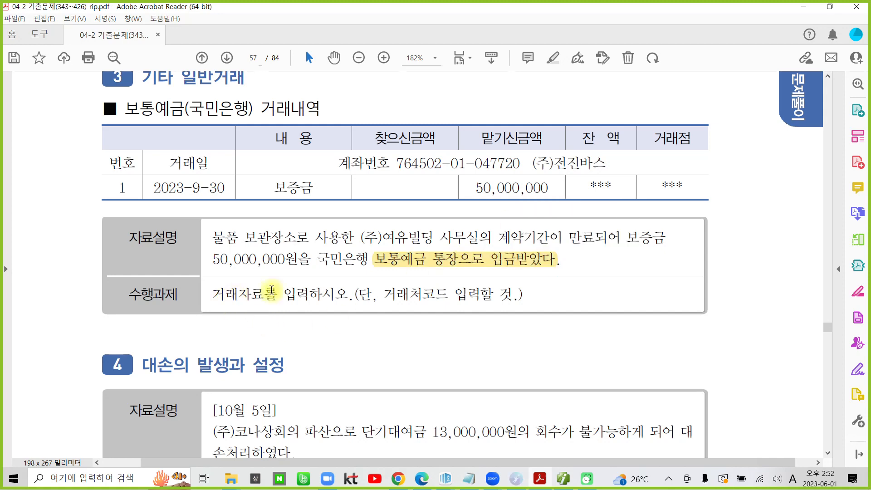
left_click_drag(383, 293, 523, 297)
left_click(528, 249)
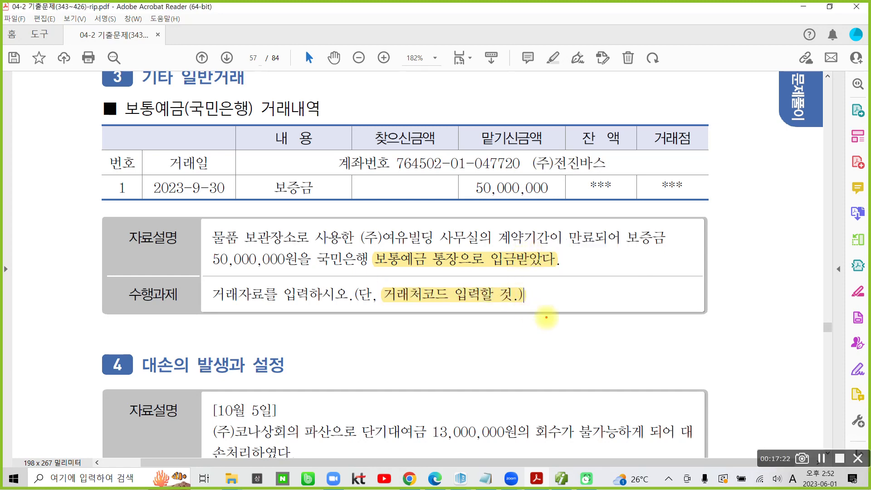
Examine task 3's 보통예금 deposit, returned 보증금, contract expiry and 거래일 to determine the 차변 and 대변 sides
mouse_move(333, 223)
left_mouse_down()
mouse_move(343, 242)
mouse_move(326, 272)
mouse_move(347, 266)
left_mouse_up()
left_click_drag(359, 229, 357, 275)
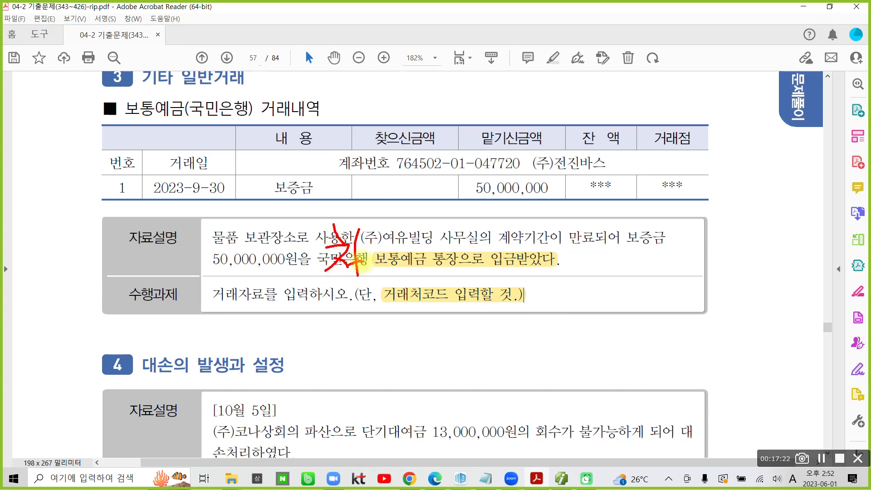
left_click_drag(358, 224, 362, 276)
left_click_drag(608, 248, 672, 251)
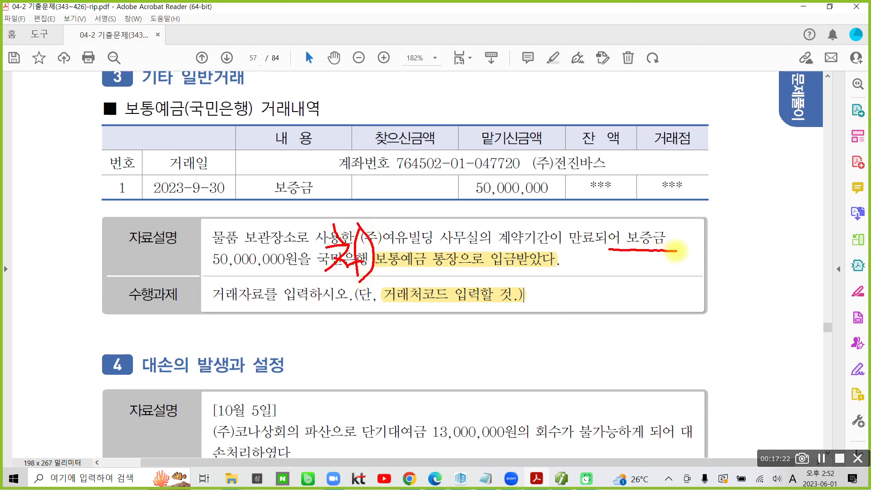
mouse_move(578, 205)
left_mouse_down()
mouse_move(601, 227)
mouse_move(620, 195)
mouse_move(615, 230)
left_mouse_up()
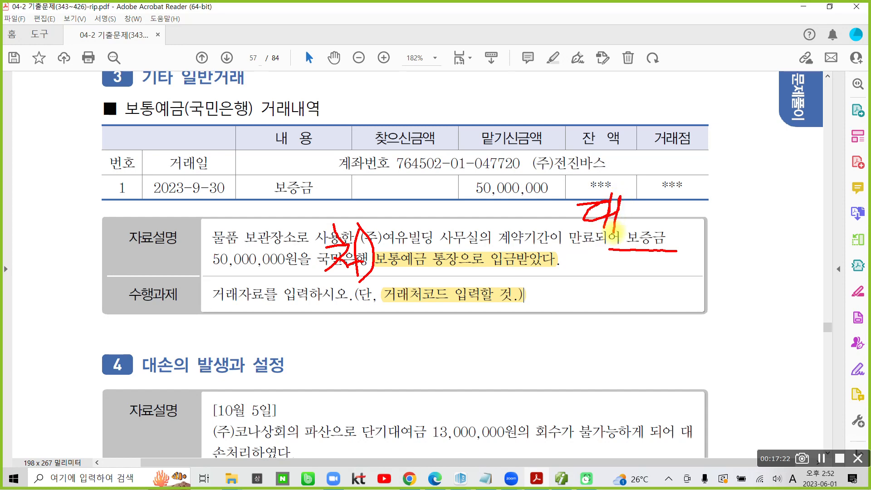
mouse_move(618, 178)
left_mouse_down()
mouse_move(634, 190)
mouse_move(602, 238)
left_mouse_up()
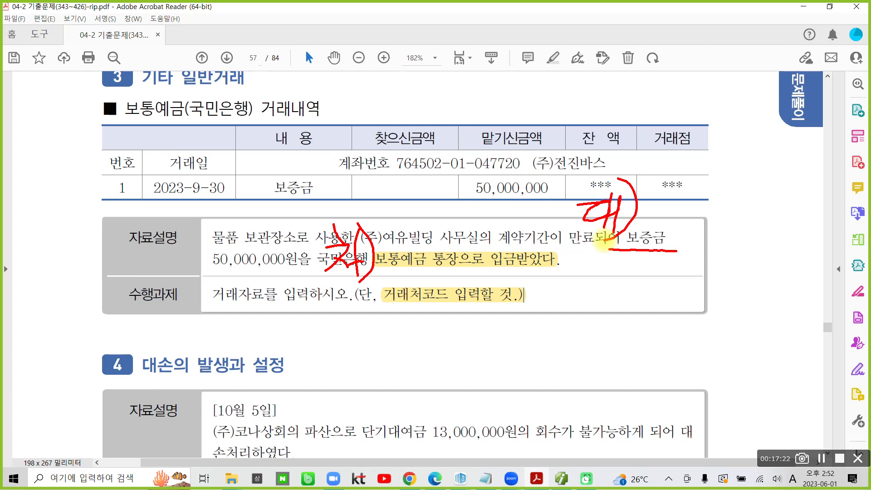
mouse_move(657, 188)
left_mouse_down()
mouse_move(695, 208)
mouse_move(684, 232)
left_mouse_up()
mouse_move(703, 177)
left_mouse_down()
mouse_move(719, 195)
mouse_move(706, 225)
mouse_move(727, 220)
left_mouse_up()
mouse_move(736, 181)
left_mouse_down()
mouse_move(737, 238)
mouse_move(751, 211)
left_mouse_up()
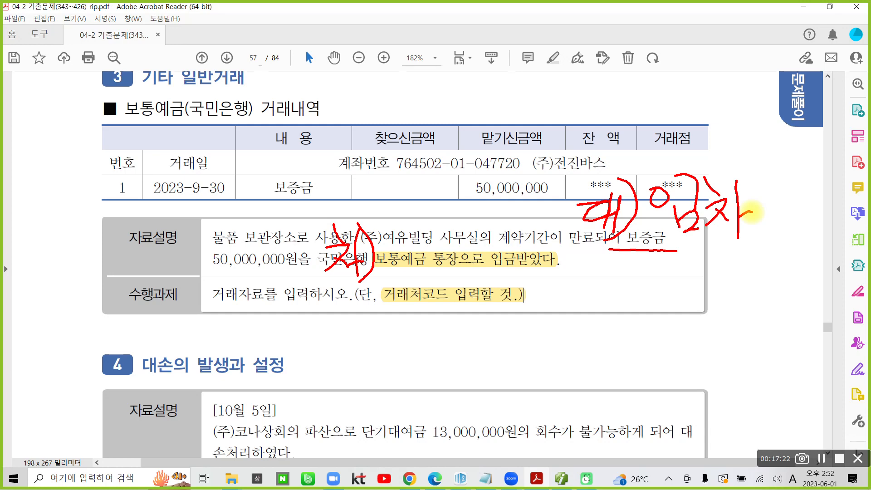
mouse_move(599, 247)
left_mouse_down()
mouse_move(560, 234)
mouse_move(595, 226)
mouse_move(601, 240)
mouse_move(497, 232)
mouse_move(577, 252)
left_mouse_up()
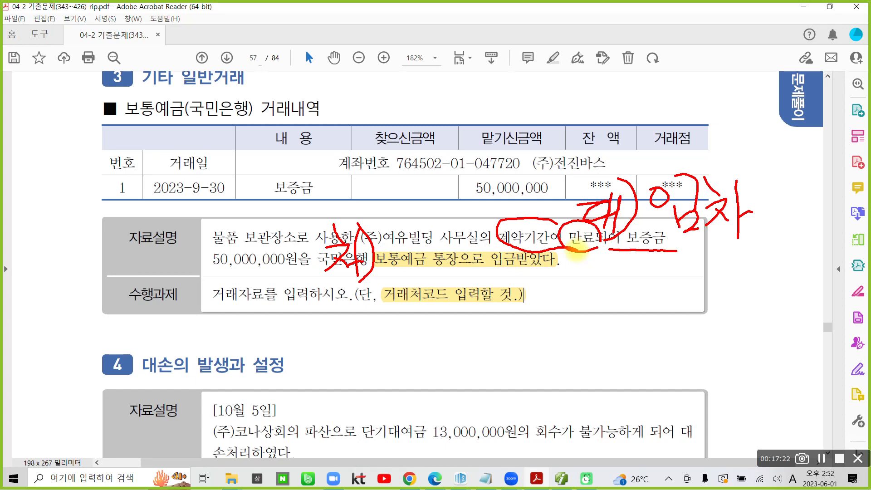
mouse_move(248, 196)
left_mouse_down()
mouse_move(222, 212)
mouse_move(173, 156)
mouse_move(240, 211)
left_mouse_up()
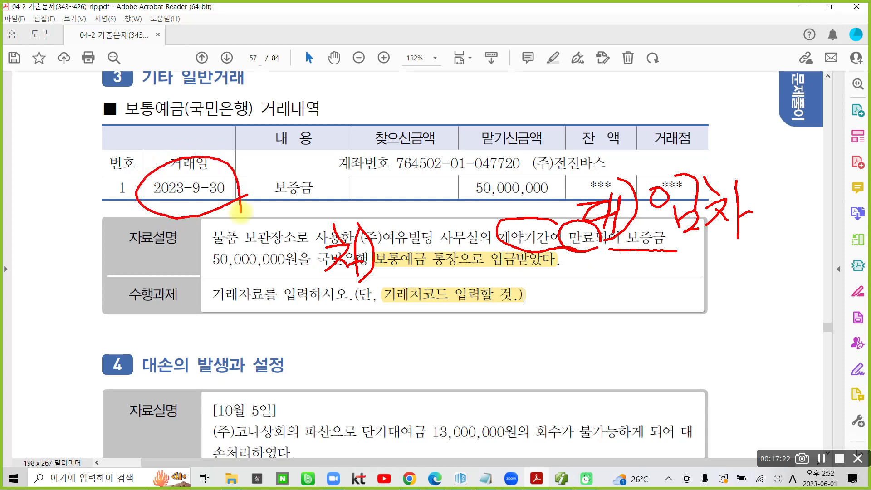
key("Escape")
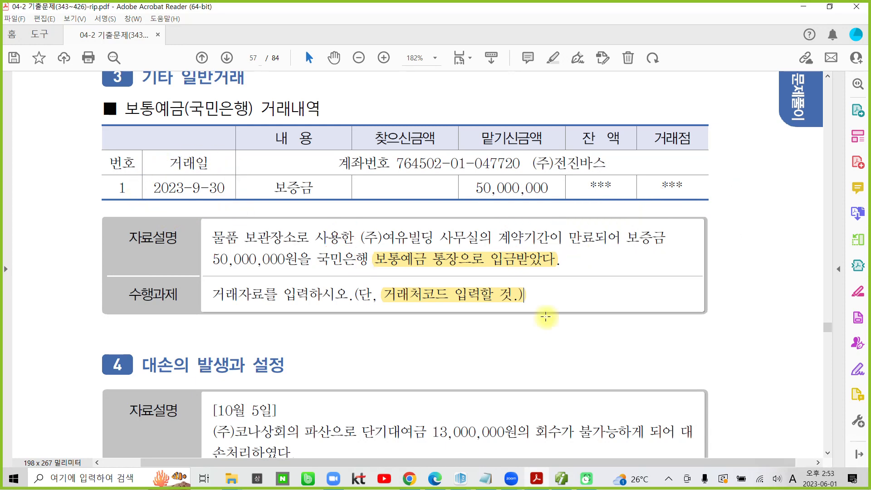
Switch back to the accounting program and set the 일반전표입력 date to September 30
left_click(535, 481)
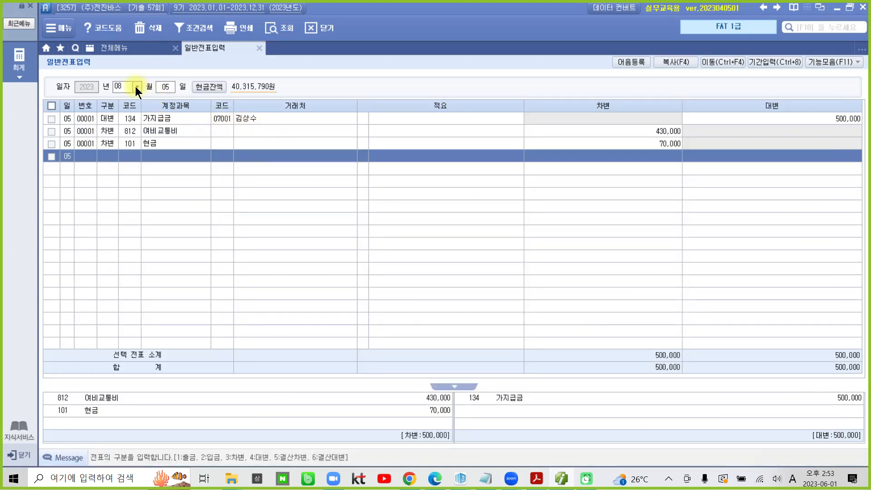
left_click(136, 86)
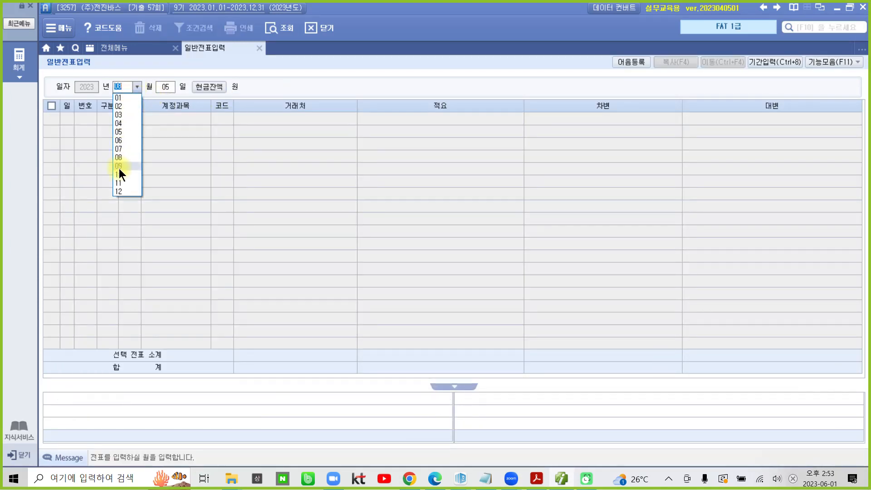
left_click(119, 167)
type("30")
key("Return")
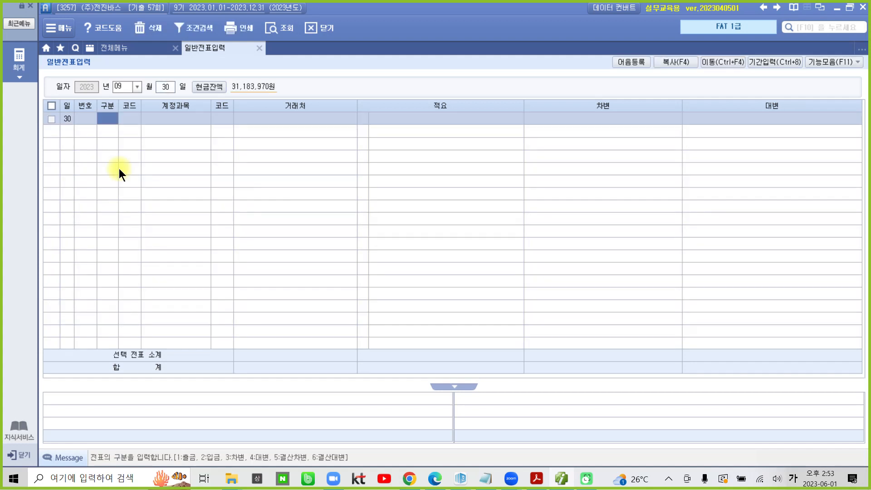
Start a 차변 line for September 30 with account 103 보통예금
type("3")
key("Return")
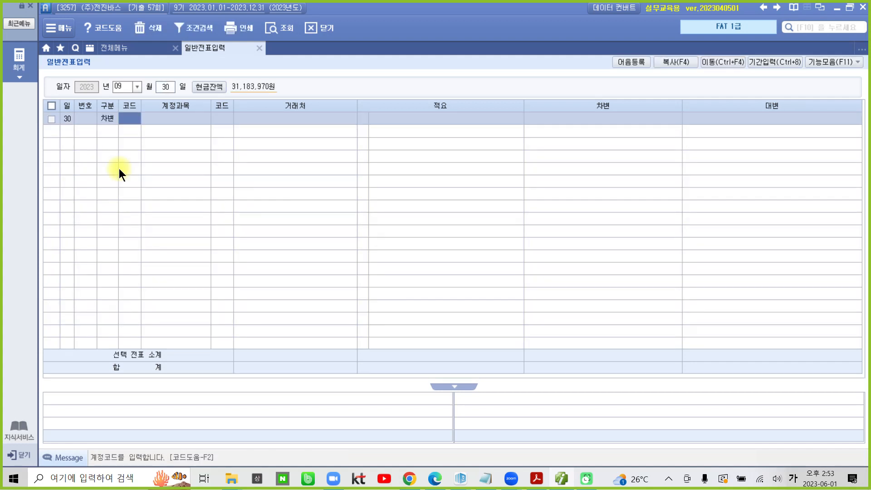
type("103")
key("Return")
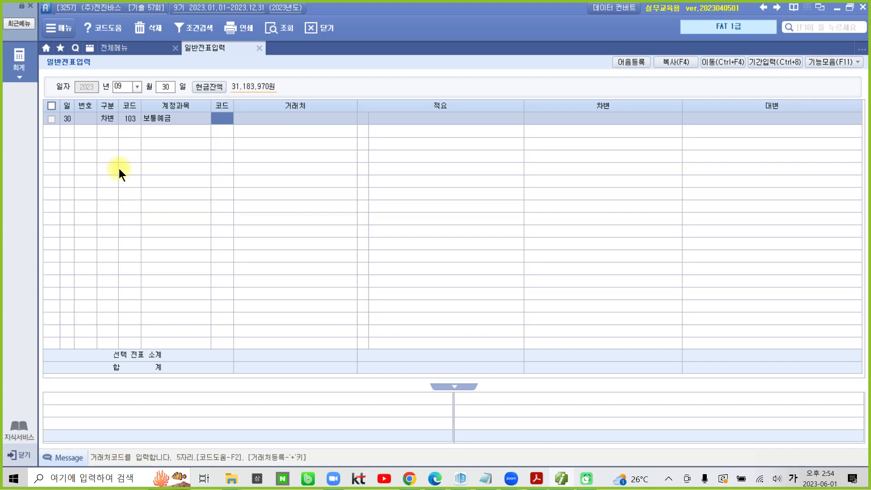
Assign 거래처 98001 국민은행(보통) to the 보통예금 line and set its 차변 amount to 50,000,000
type("국민")
key("Return")
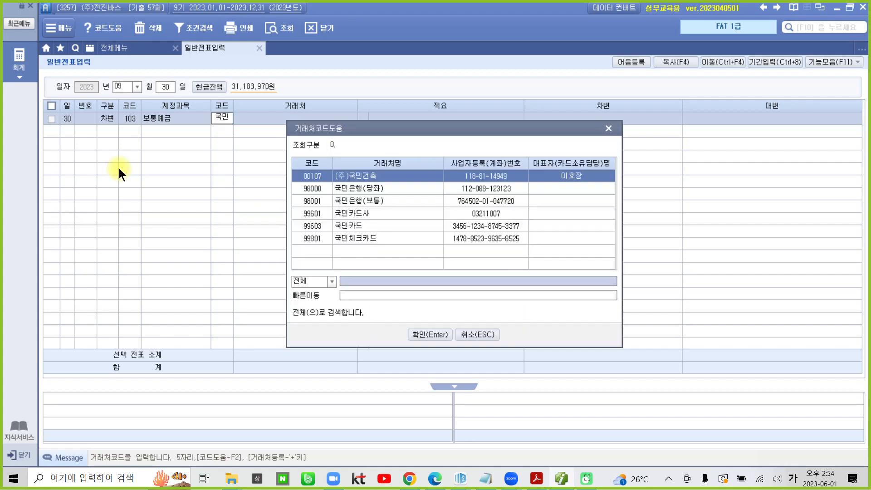
key("Down")
key("Down")
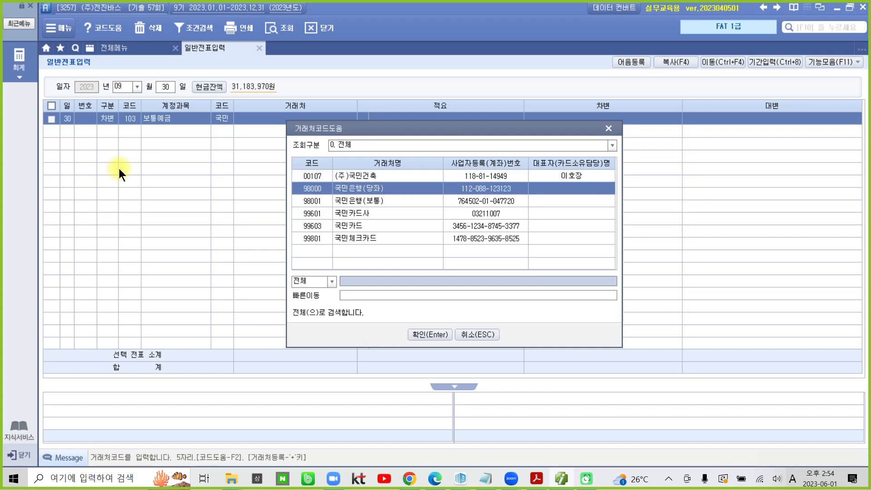
key("Return")
key("Return")
key("Return")
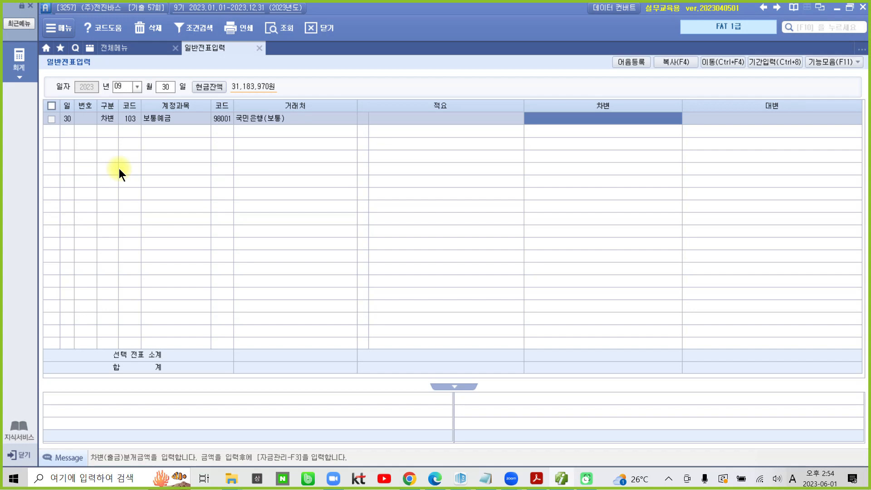
type("50000000")
key("Return")
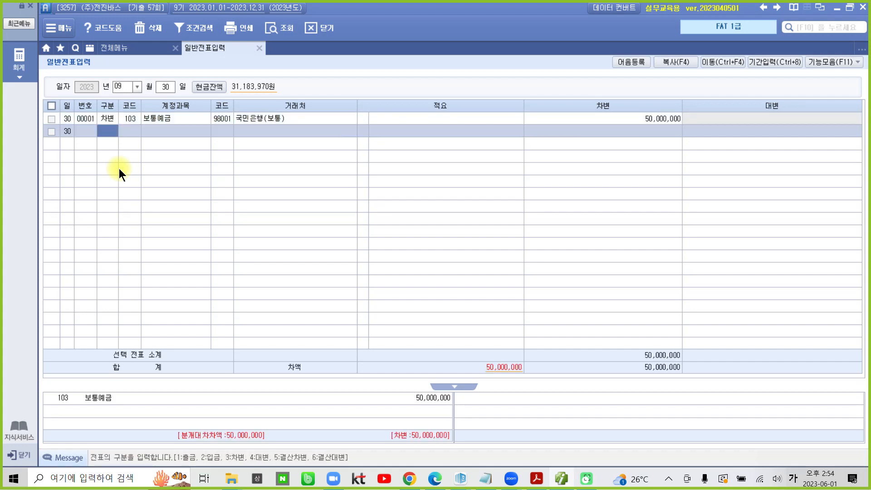
Add a 대변 line below the 보통예금 line with account 962 임차보증금
type("4")
key("Return")
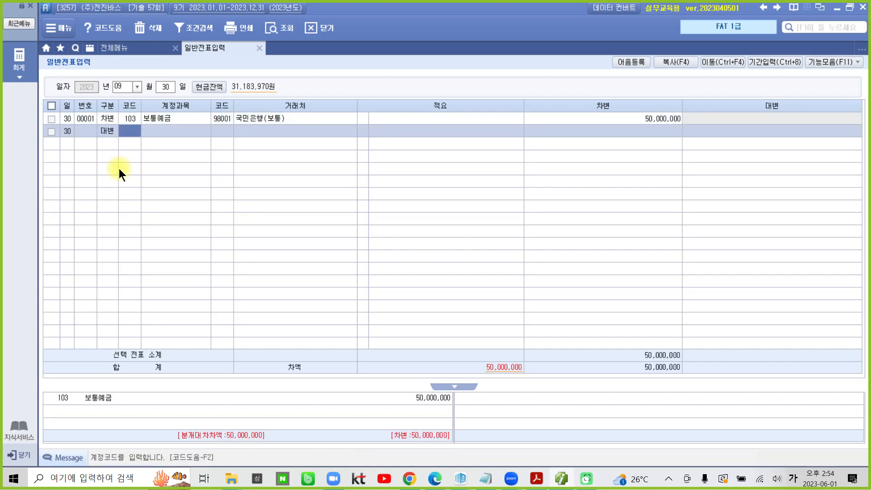
type("임차")
key("Return")
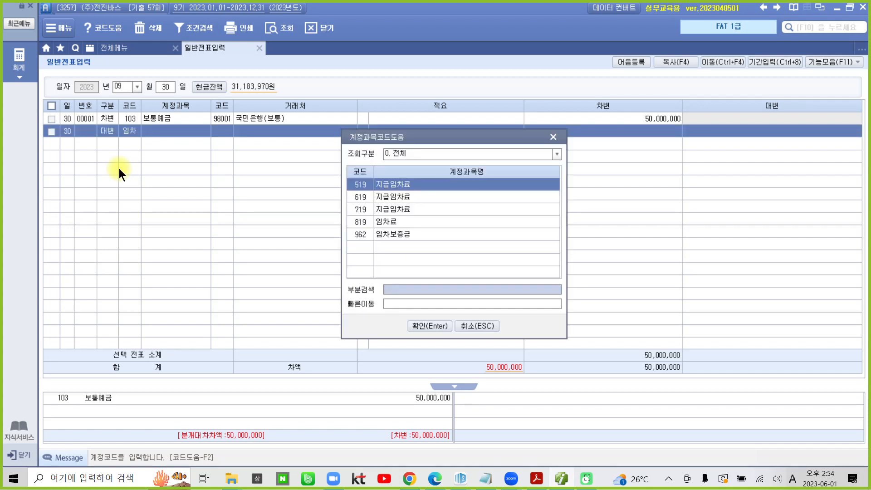
key("Down")
key("Down")
key("Down")
key("Down")
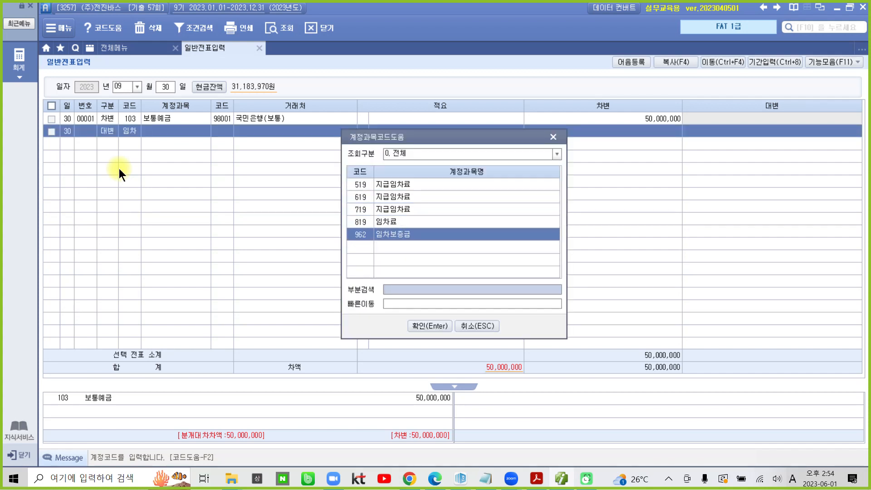
key("Return")
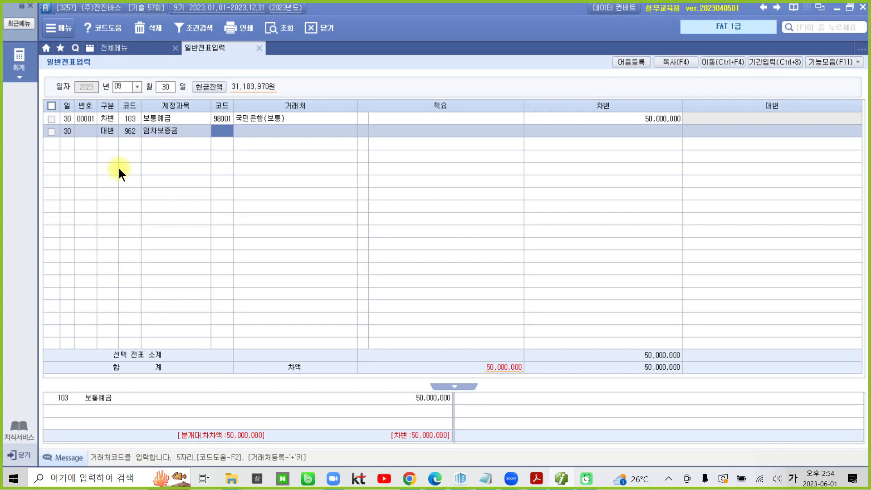
Assign 거래처 07002 (주)여유빌딩 to the 임차보증금 line and set its 대변 amount to 50,000,000
type("07002")
key("Return")
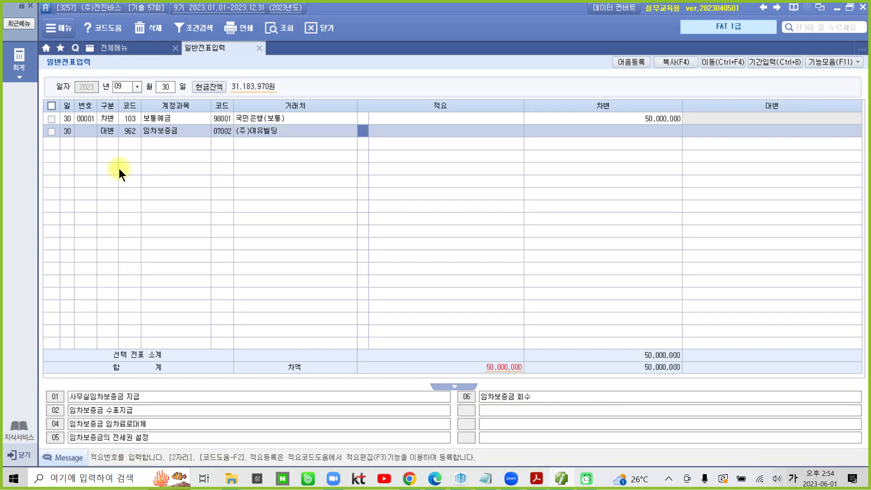
key("Return")
type("50000000")
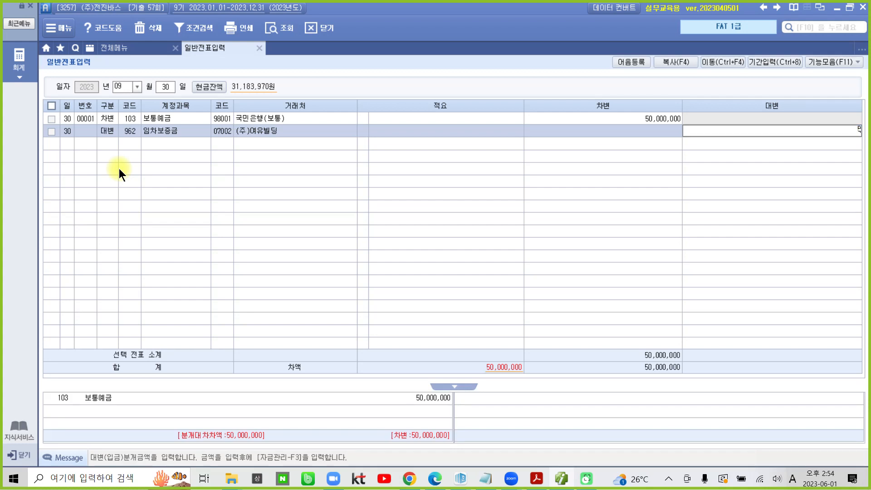
key("Return")
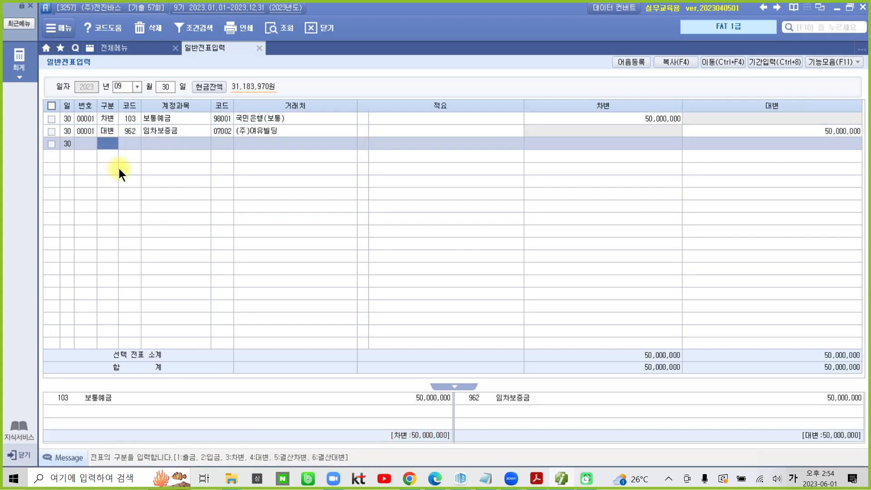
Review the September 30 entry's 분개, checking the asset change behind 보통예금 on the 차변 and 임차보증금 on the 대변
left_click(183, 124)
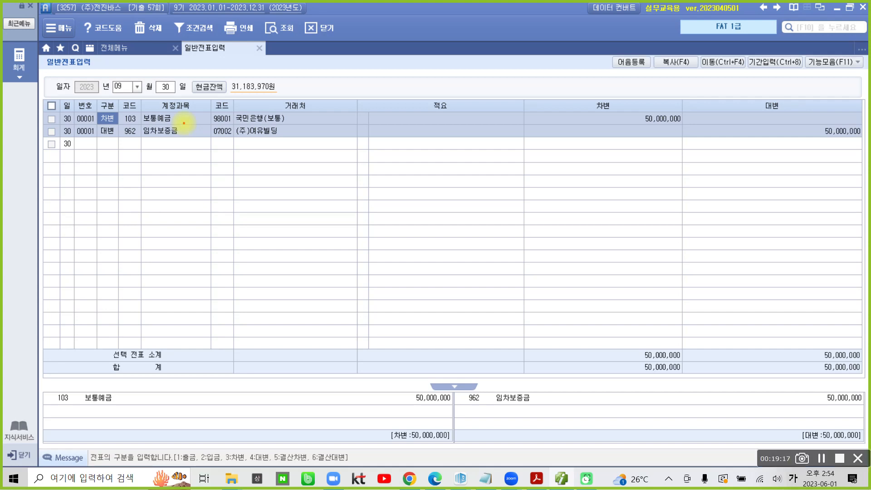
mouse_move(73, 366)
left_mouse_down()
mouse_move(53, 433)
mouse_move(199, 376)
mouse_move(72, 390)
left_mouse_up()
left_click_drag(159, 358, 179, 382)
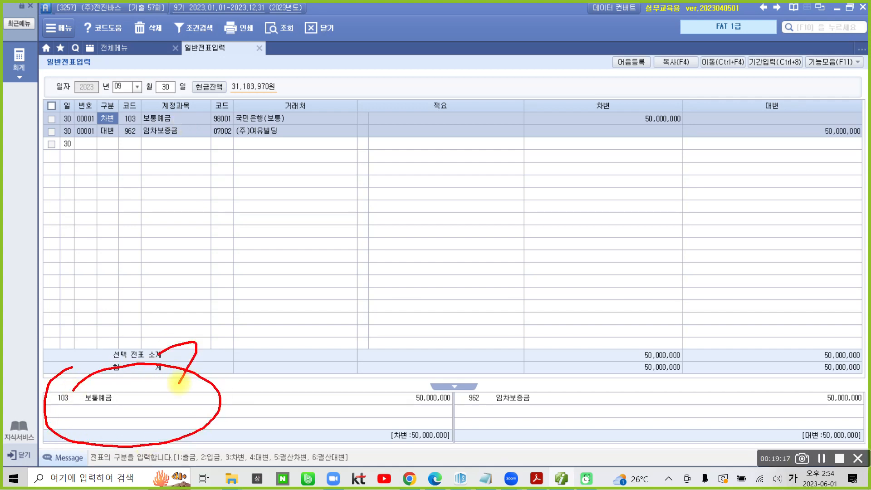
left_click_drag(206, 317, 226, 406)
left_click_drag(221, 375, 250, 362)
left_click_drag(195, 369, 209, 376)
mouse_move(238, 323)
left_mouse_down()
mouse_move(247, 323)
mouse_move(248, 350)
left_mouse_up()
mouse_move(258, 336)
left_mouse_down()
mouse_move(273, 340)
mouse_move(282, 389)
mouse_move(251, 379)
left_mouse_up()
mouse_move(474, 386)
left_mouse_down()
mouse_move(509, 424)
mouse_move(809, 436)
mouse_move(621, 355)
mouse_move(458, 390)
left_mouse_up()
mouse_move(554, 300)
left_mouse_down()
mouse_move(561, 342)
mouse_move(553, 351)
left_mouse_up()
left_click_drag(574, 335, 596, 339)
left_click_drag(601, 282, 606, 362)
left_click_drag(603, 326, 630, 324)
mouse_move(657, 296)
left_mouse_down()
mouse_move(670, 294)
mouse_move(668, 337)
left_mouse_up()
mouse_move(690, 284)
left_mouse_down()
mouse_move(689, 317)
mouse_move(715, 305)
left_mouse_up()
mouse_move(683, 333)
left_mouse_down()
mouse_move(700, 355)
mouse_move(719, 353)
left_mouse_up()
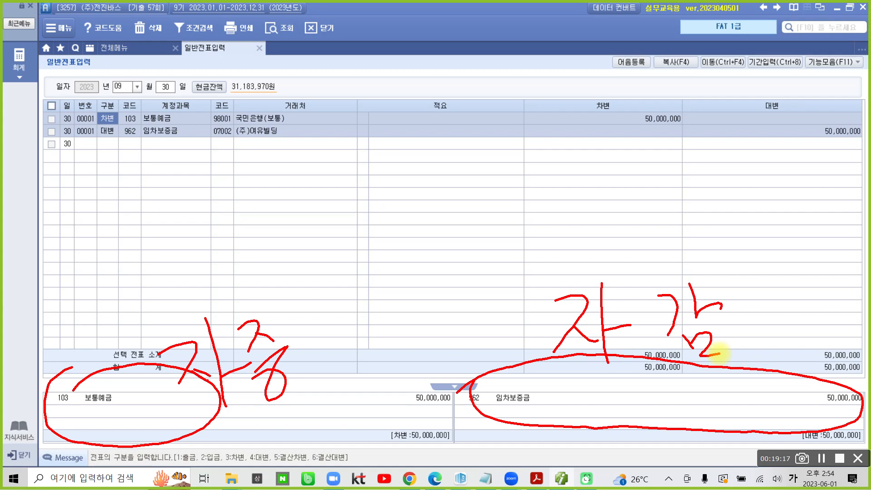
key("Escape")
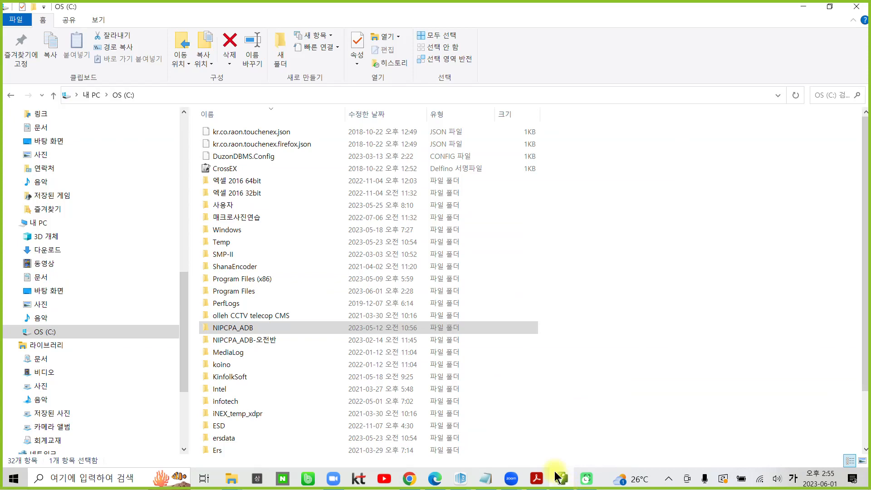
Switch to the exam PDF in Acrobat Reader and go to task 4, 대손의 발생과 설정
left_click(566, 484)
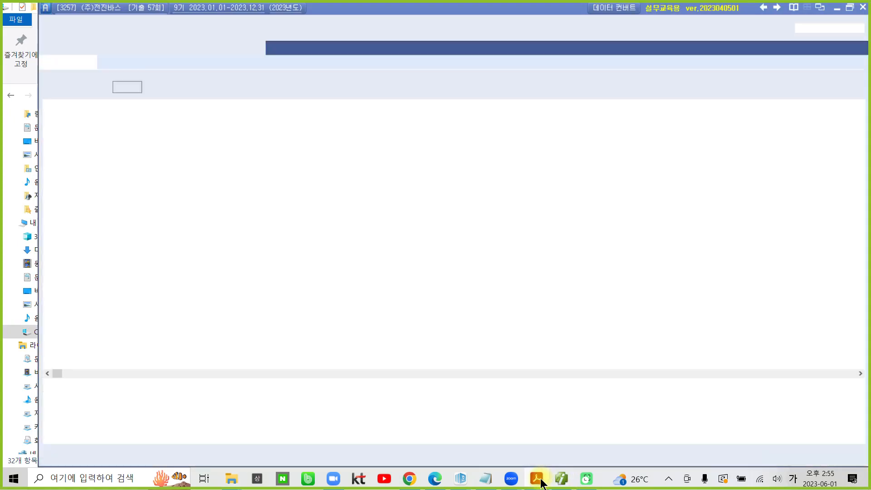
left_click(536, 479)
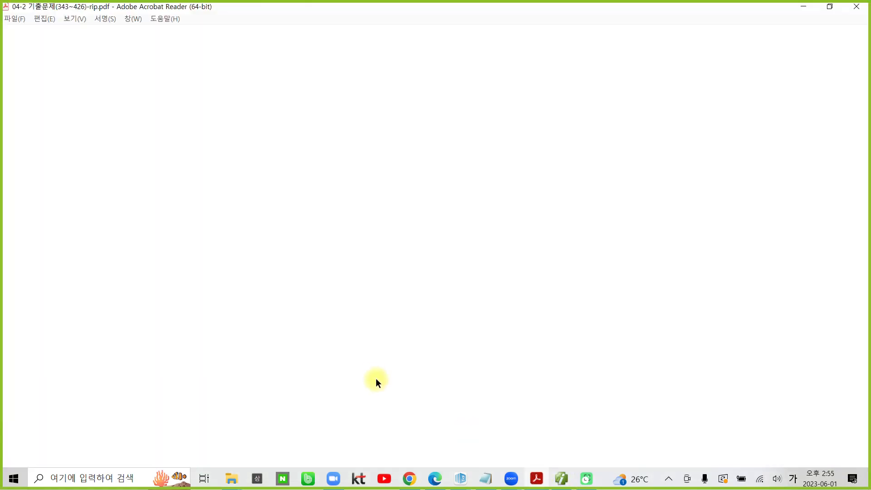
scroll(359, 322, "down", 3)
scroll(359, 323, "down", 5)
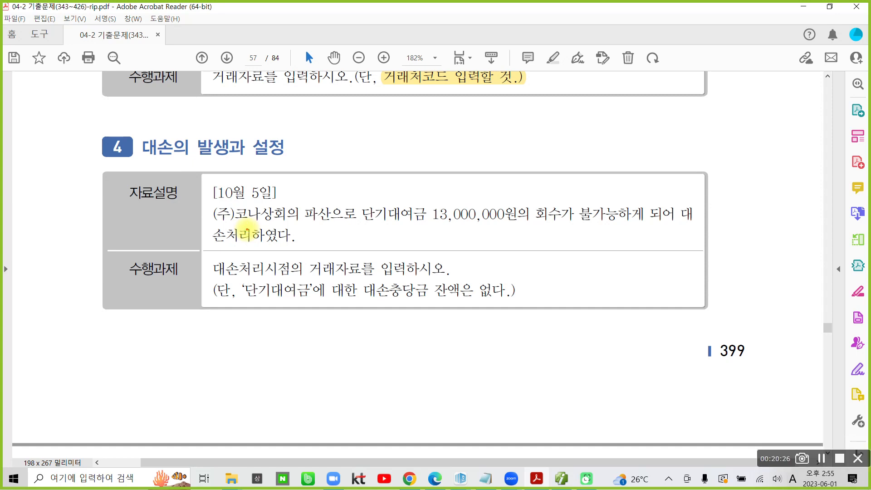
Examine task 4's transaction date, the 단기대여금 written off and the condition on its 대손충당금 balance
mouse_move(249, 230)
left_mouse_down()
mouse_move(254, 210)
mouse_move(295, 184)
mouse_move(293, 202)
left_mouse_up()
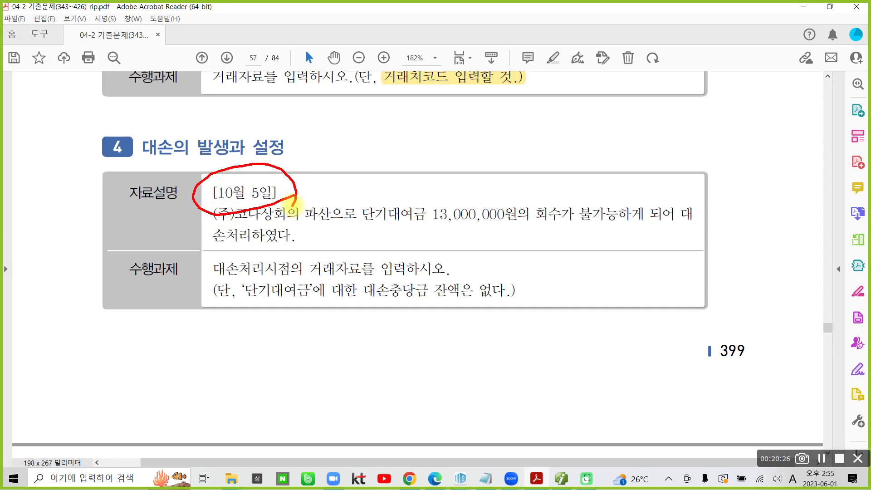
left_click_drag(364, 230, 455, 228)
mouse_move(366, 288)
left_mouse_down()
mouse_move(368, 300)
mouse_move(512, 309)
mouse_move(494, 272)
mouse_move(398, 274)
left_mouse_up()
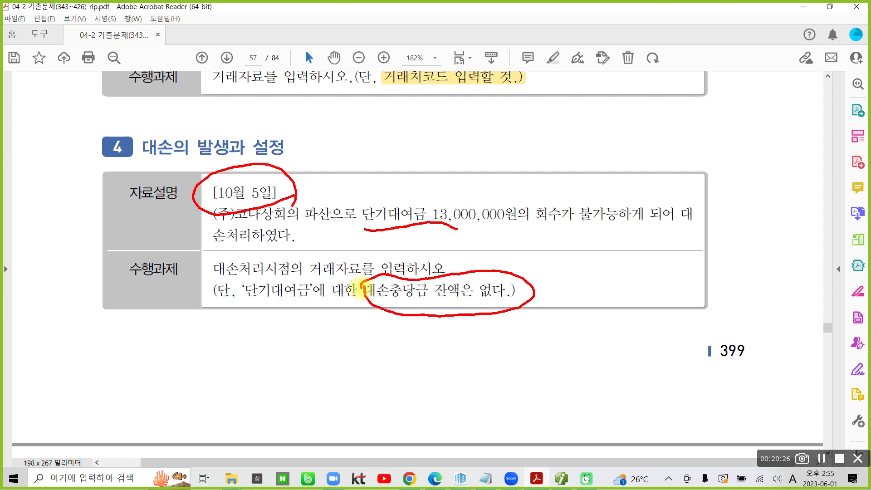
mouse_move(299, 144)
left_mouse_down()
mouse_move(307, 171)
mouse_move(340, 157)
left_mouse_up()
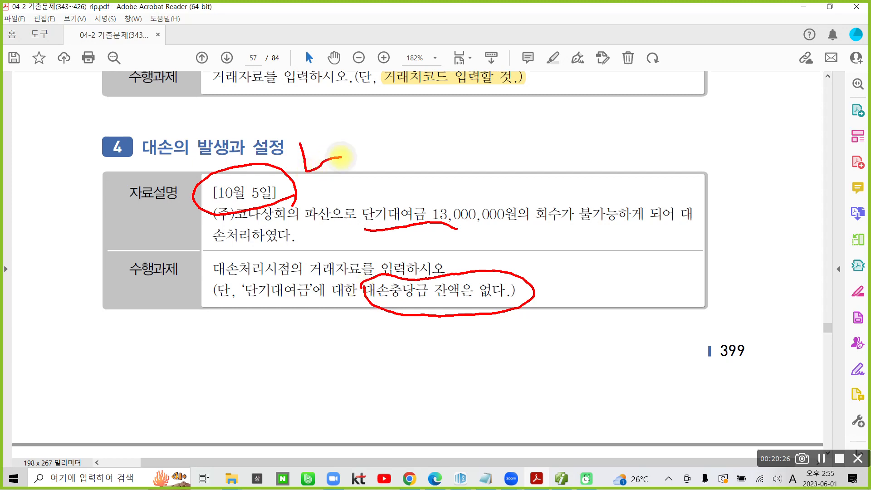
mouse_move(365, 226)
left_mouse_down()
mouse_move(360, 206)
mouse_move(399, 199)
mouse_move(431, 229)
left_mouse_up()
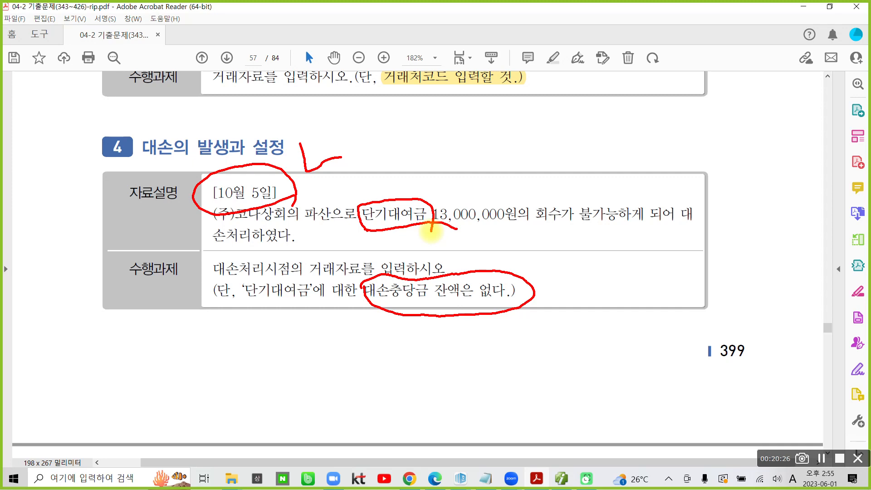
mouse_move(370, 305)
left_mouse_down()
mouse_move(477, 325)
mouse_move(467, 272)
mouse_move(370, 286)
left_mouse_up()
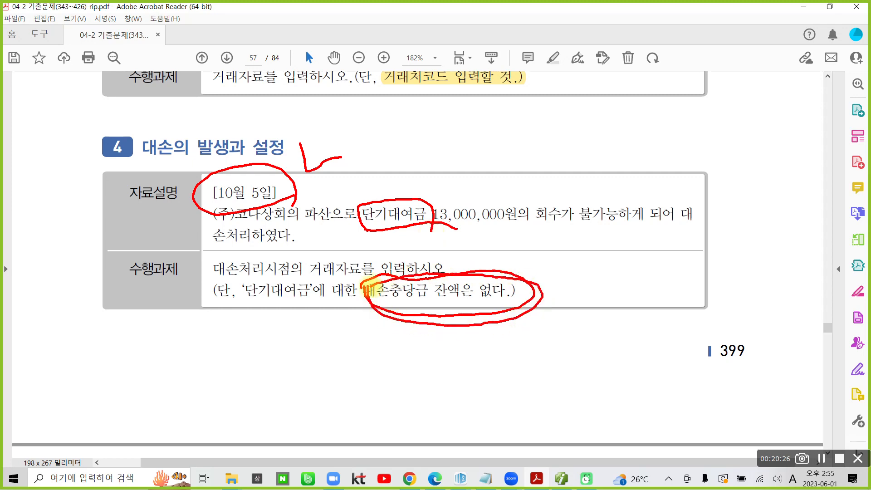
left_click_drag(563, 295, 562, 294)
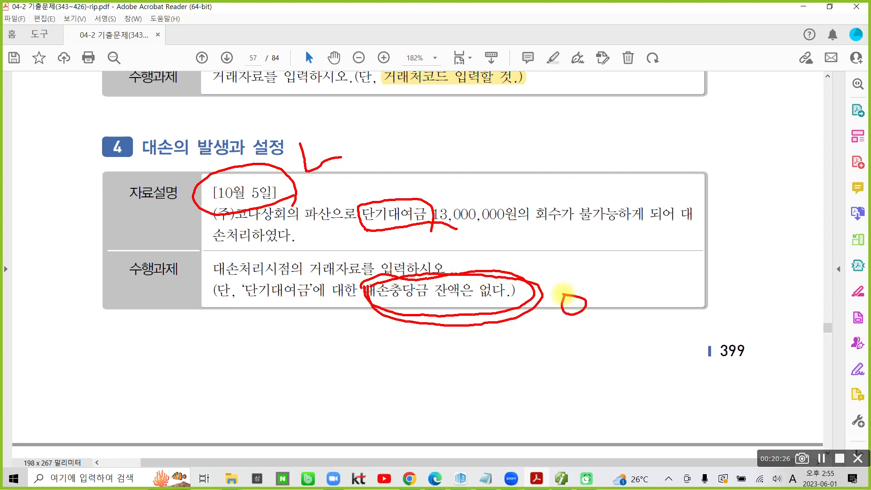
Examine task 4's uncollectible loan amount to determine the 비용 account and the side of the entry it belongs on
mouse_move(442, 236)
left_mouse_down()
mouse_move(549, 242)
mouse_move(529, 179)
mouse_move(428, 247)
mouse_move(443, 240)
left_mouse_up()
mouse_move(506, 120)
left_mouse_down()
mouse_move(501, 140)
mouse_move(521, 136)
left_mouse_up()
left_click_drag(544, 105, 529, 178)
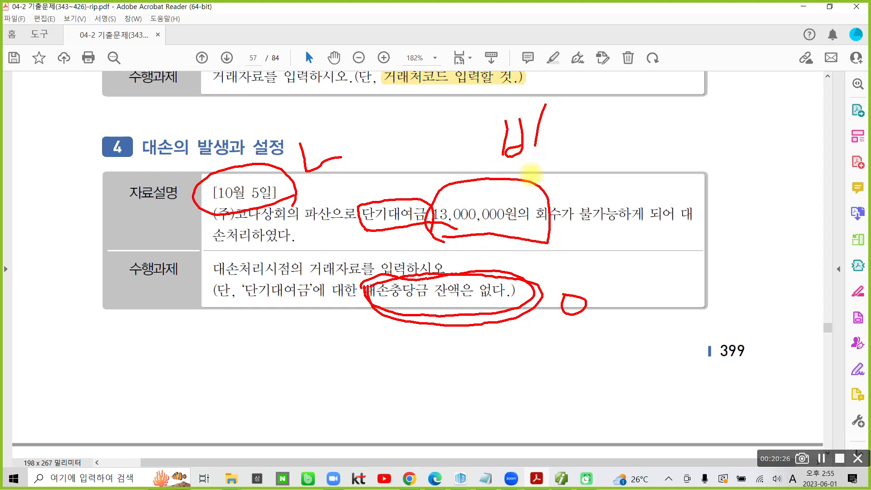
left_click_drag(554, 120, 561, 119)
left_click_drag(540, 150, 578, 144)
mouse_move(562, 157)
left_mouse_down()
mouse_move(570, 166)
mouse_move(563, 156)
left_mouse_up()
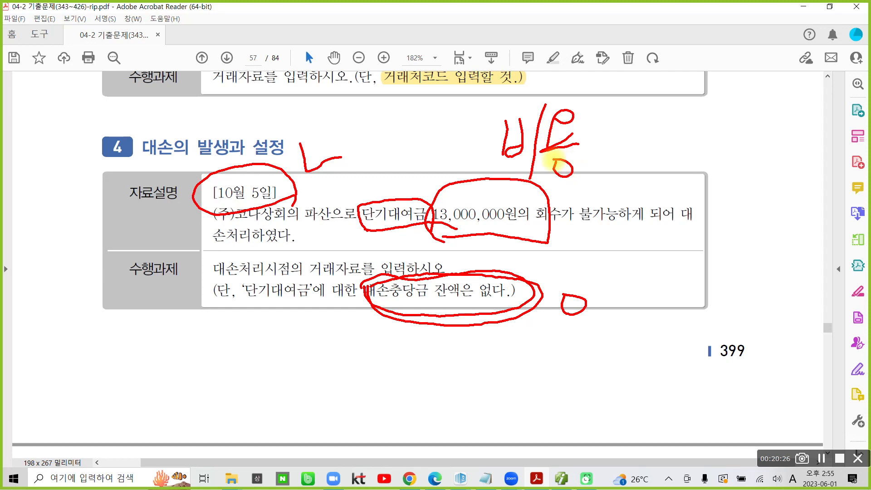
left_click_drag(407, 107, 432, 129)
mouse_move(399, 153)
left_mouse_down()
mouse_move(435, 134)
mouse_move(421, 151)
left_mouse_up()
mouse_move(438, 105)
left_mouse_down()
mouse_move(436, 175)
mouse_move(457, 127)
mouse_move(428, 190)
left_mouse_up()
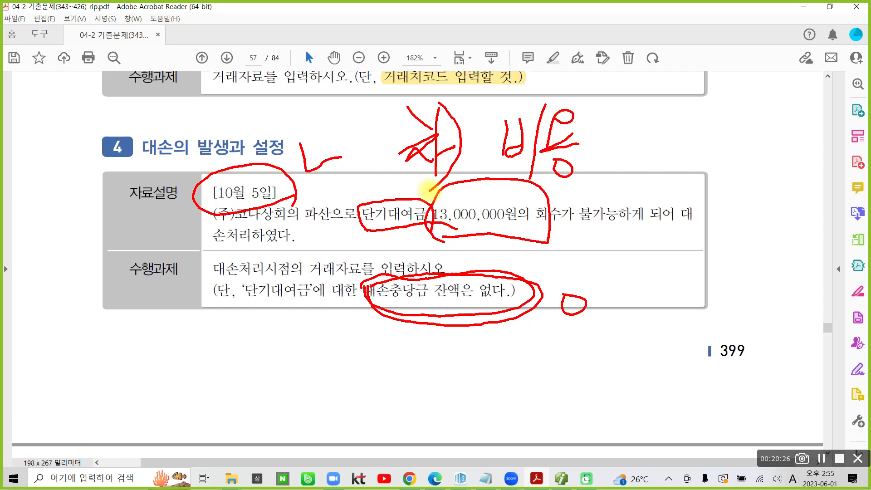
mouse_move(638, 90)
left_mouse_down()
mouse_move(612, 141)
mouse_move(632, 185)
left_mouse_up()
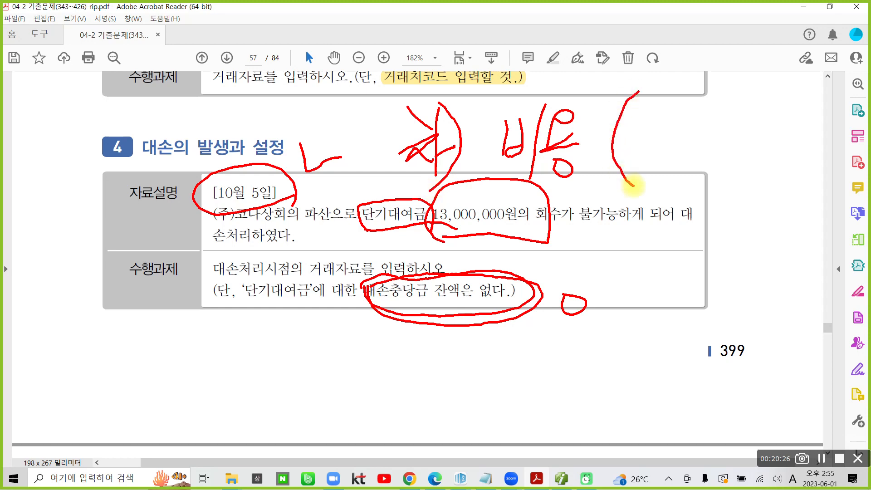
left_click_drag(646, 78, 649, 116)
left_click_drag(681, 69, 674, 133)
mouse_move(696, 84)
left_mouse_down()
mouse_move(720, 84)
mouse_move(723, 97)
left_mouse_up()
left_click_drag(701, 102, 732, 117)
left_click_drag(737, 69, 735, 128)
left_click_drag(737, 100, 776, 109)
left_click_drag(748, 131, 781, 127)
left_click_drag(789, 93, 779, 143)
mouse_move(680, 155)
left_mouse_down()
mouse_move(650, 159)
mouse_move(687, 182)
mouse_move(702, 170)
left_mouse_up()
mouse_move(691, 150)
left_mouse_down()
mouse_move(683, 191)
mouse_move(711, 170)
left_mouse_up()
mouse_move(711, 142)
left_mouse_down()
mouse_move(698, 209)
mouse_move(711, 174)
left_mouse_up()
left_click_drag(731, 158, 746, 161)
mouse_move(726, 164)
left_mouse_down()
mouse_move(713, 185)
mouse_move(748, 180)
mouse_move(745, 205)
left_mouse_up()
mouse_move(758, 156)
left_mouse_down()
mouse_move(748, 181)
mouse_move(776, 181)
left_mouse_up()
mouse_move(766, 150)
left_mouse_down()
mouse_move(785, 171)
mouse_move(771, 199)
left_mouse_up()
left_click_drag(789, 160, 799, 184)
left_click_drag(812, 149, 814, 186)
mouse_move(816, 168)
left_mouse_down()
mouse_move(819, 204)
mouse_move(838, 193)
left_mouse_up()
left_click_drag(849, 143, 840, 239)
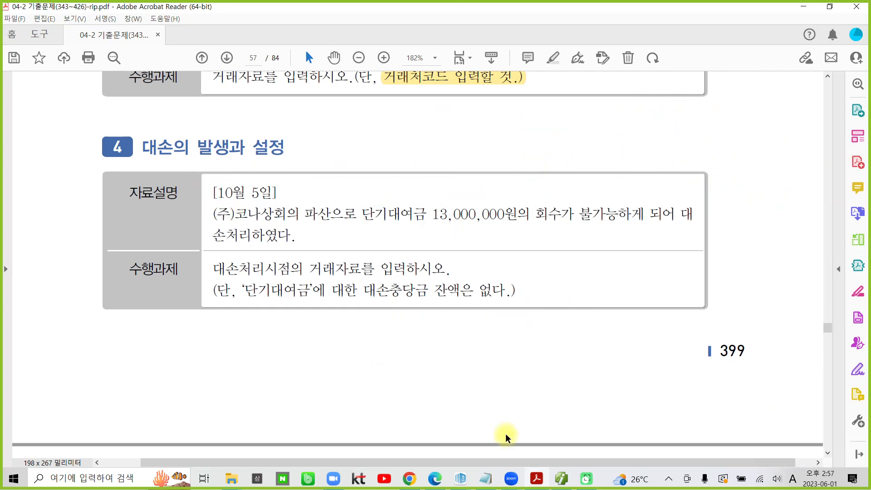
Switch back to the accounting program and set the 일반전표입력 date to October 5
left_click(533, 472)
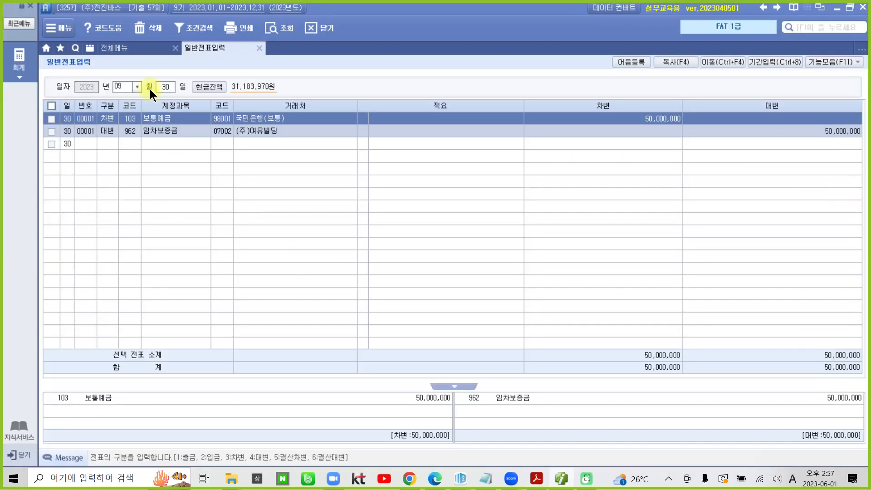
left_click(126, 86)
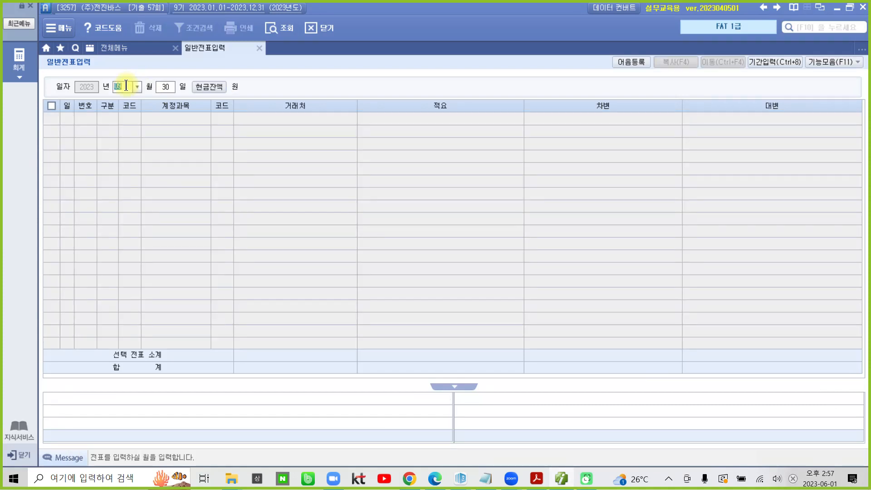
type("10")
key("Return")
type("05")
key("Return")
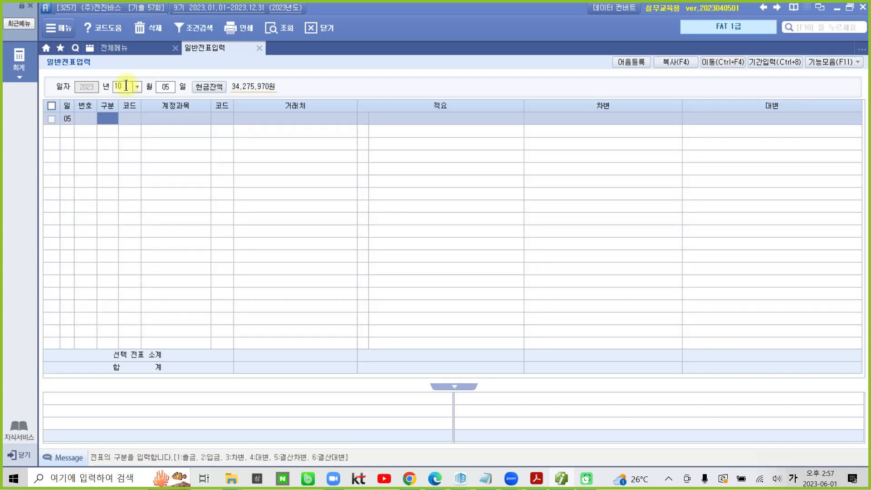
Enter a debit line for account 934 기타의대손상각비 with an amount of 13,000,000
type("3")
key("Return")
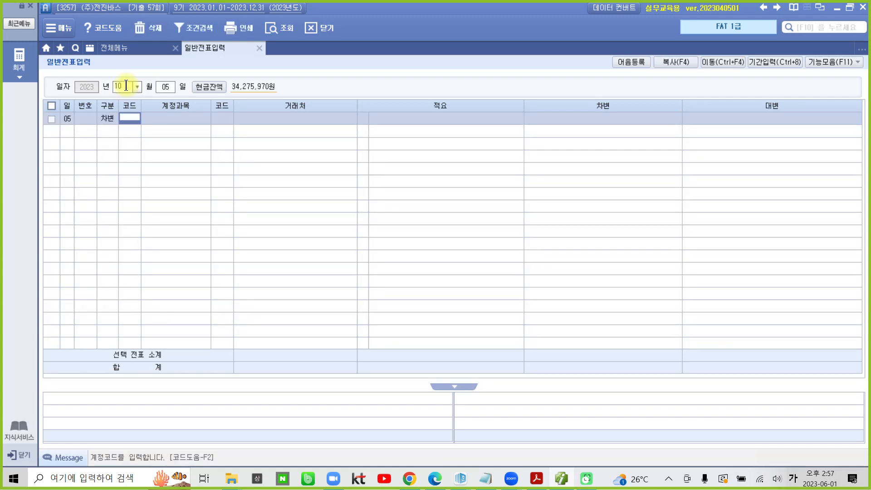
type("기타")
key("Return")
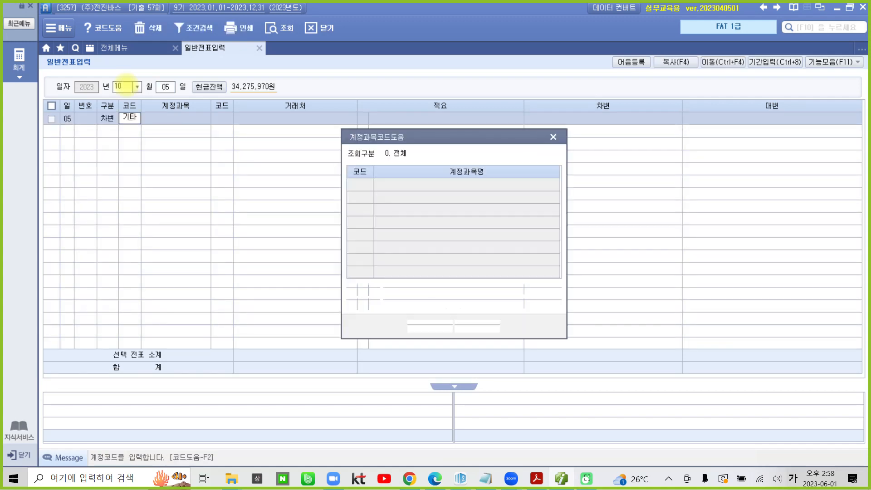
key("Down")
key("Down")
key("Down")
key("Down")
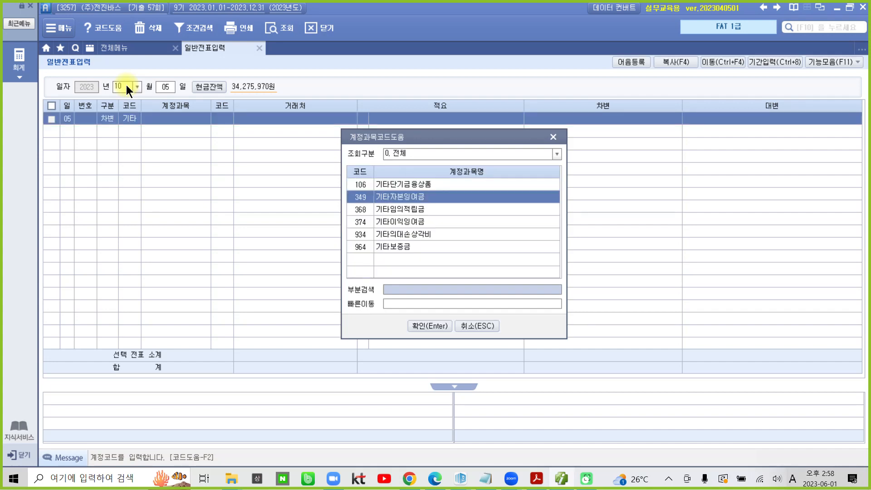
key("Return")
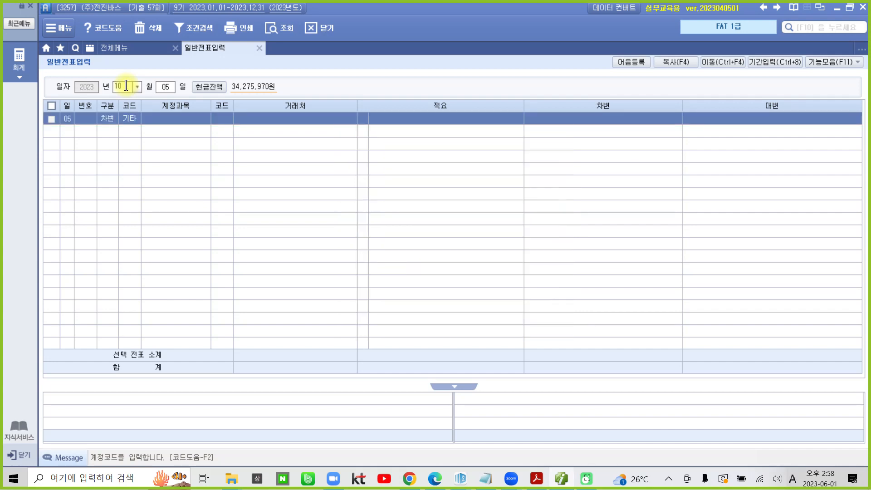
key("Return")
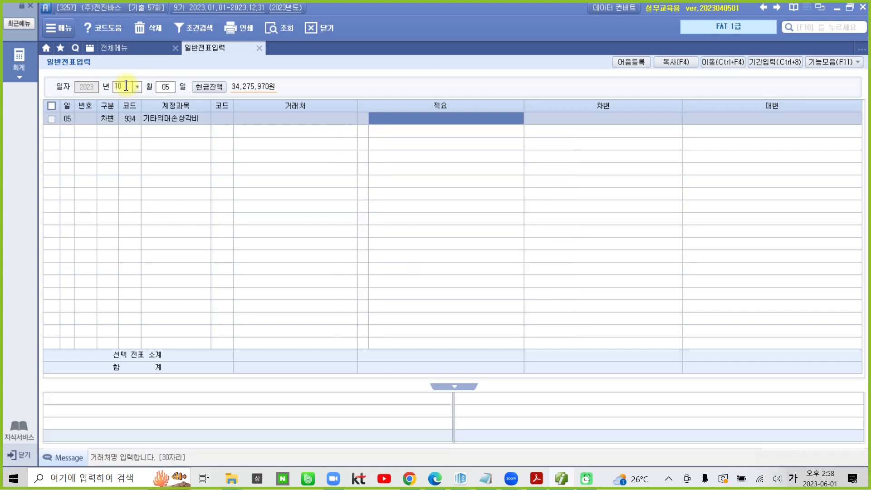
key("Return")
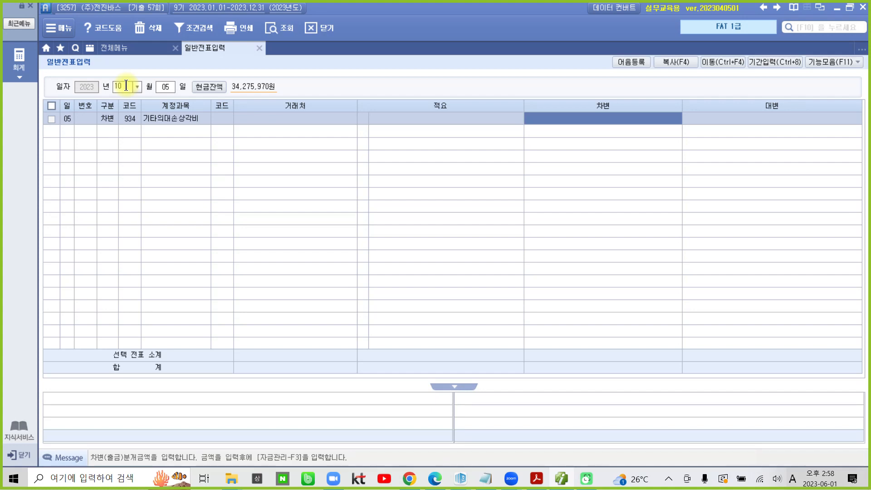
type("13000000")
key("Return")
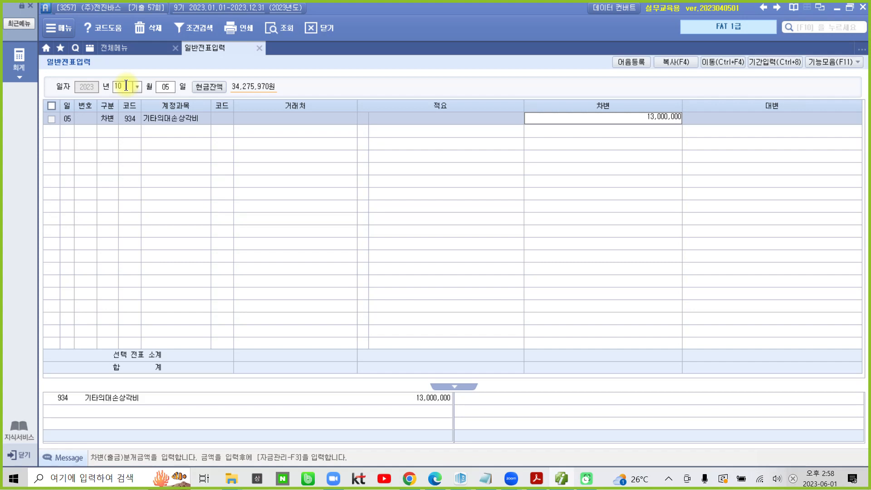
Start a credit line with account 114 단기대여금 and assign (주)코나상회 as its 거래처
type("4")
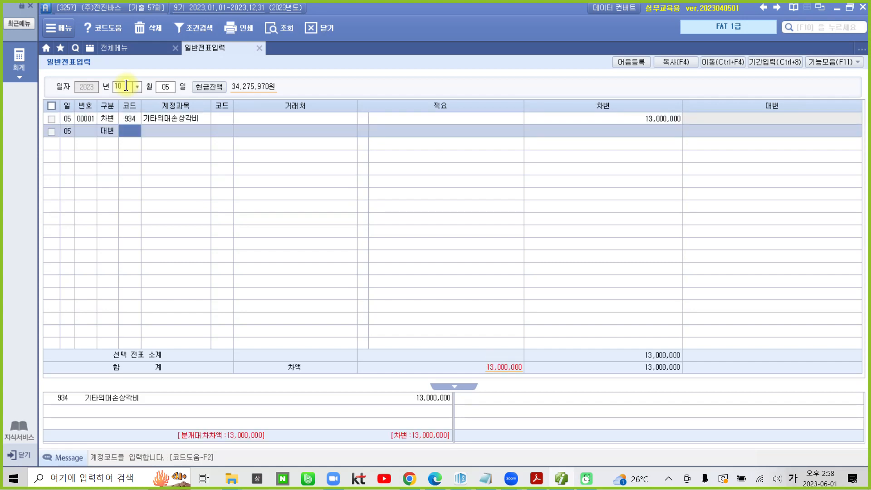
type("단기")
key("Return")
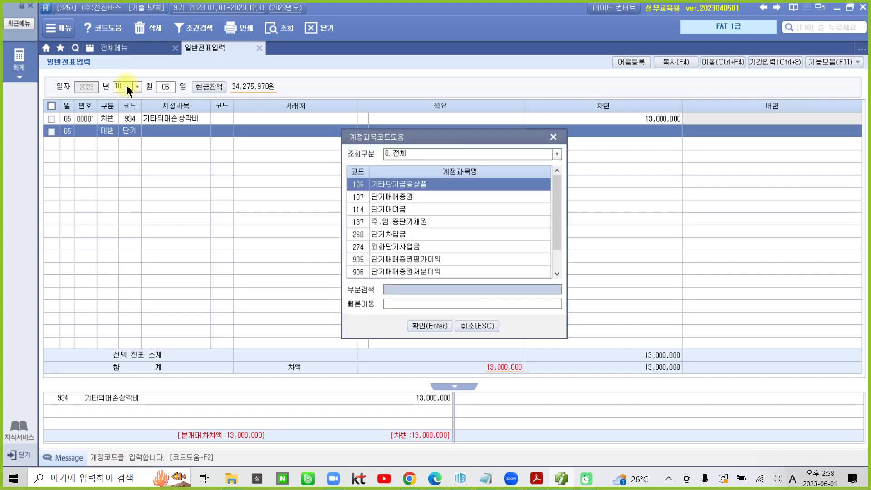
key("Down")
key("Down")
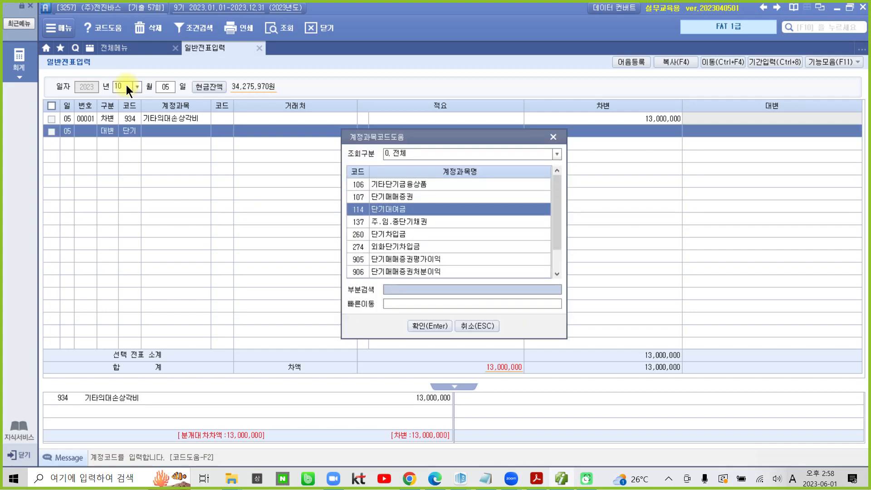
key("Return")
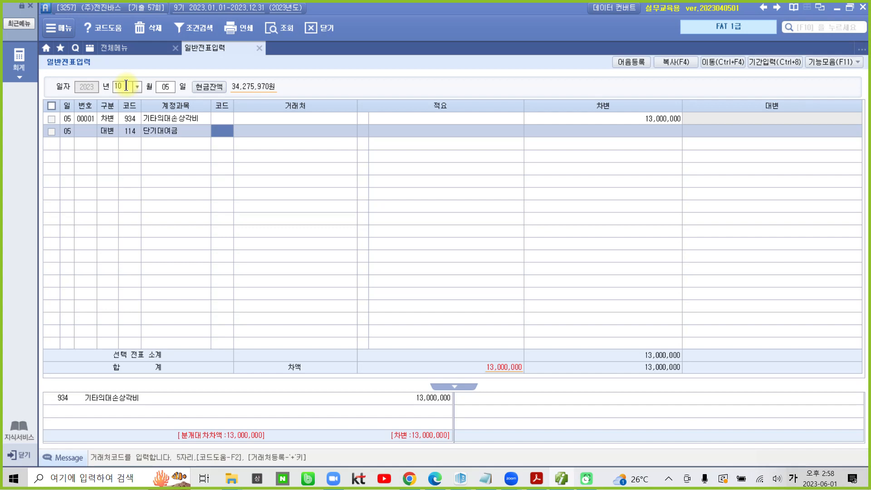
type("06060")
key("Return")
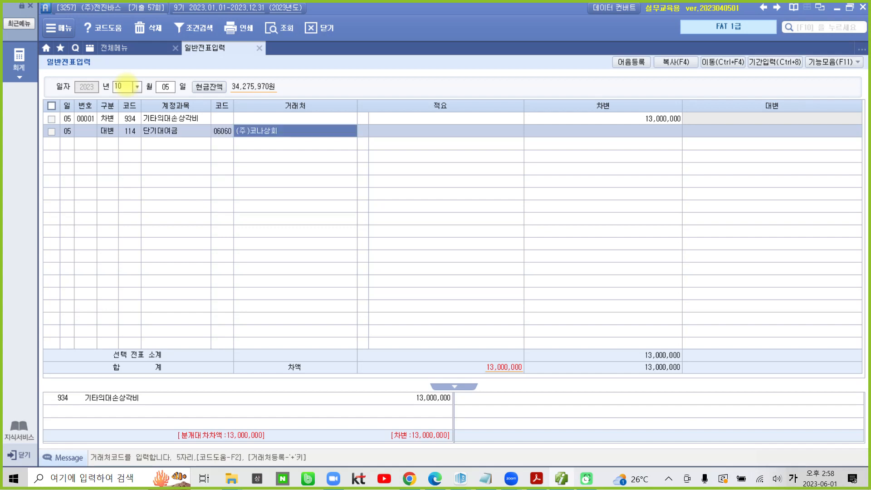
Set the 단기대여금 line's credit amount to 13,000,000, leaving its 적요 blank, and complete the line
key("Return")
key("Return")
key("Return")
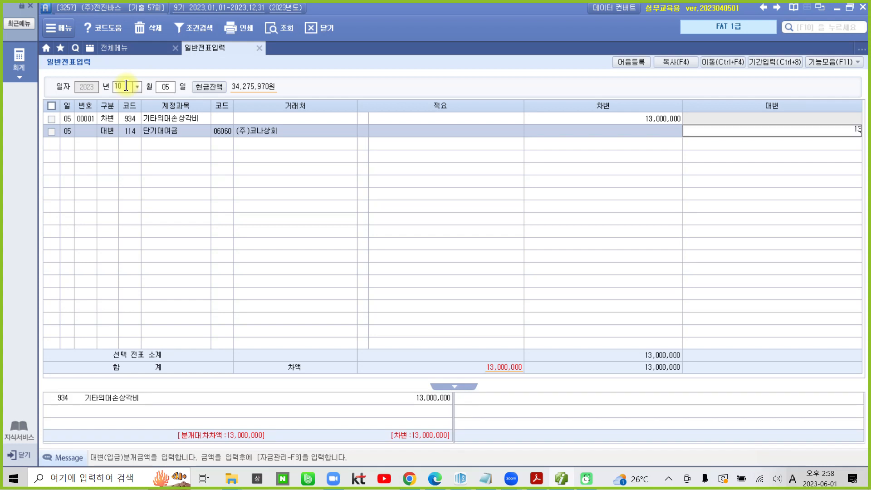
type("13000000")
key("Return")
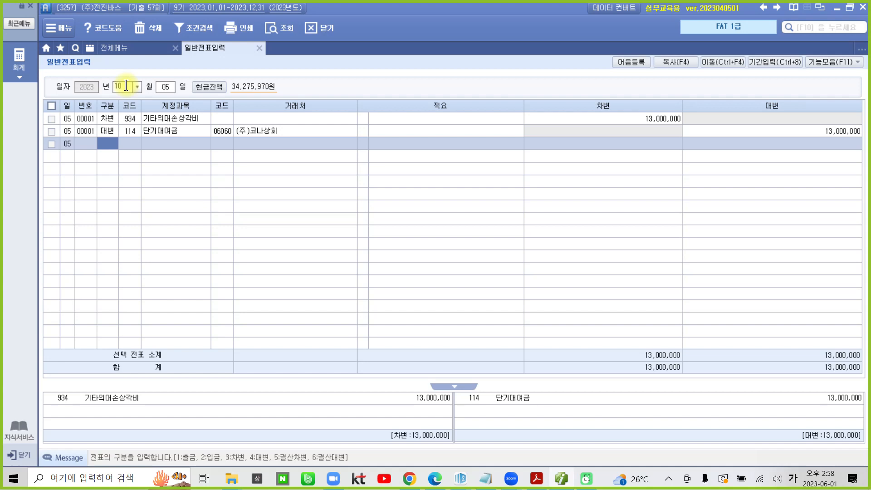
Switch to the exam PDF in Acrobat Reader and go to task 5, 기타 일반거래, with its October payroll ledger and instructions
left_click(530, 477)
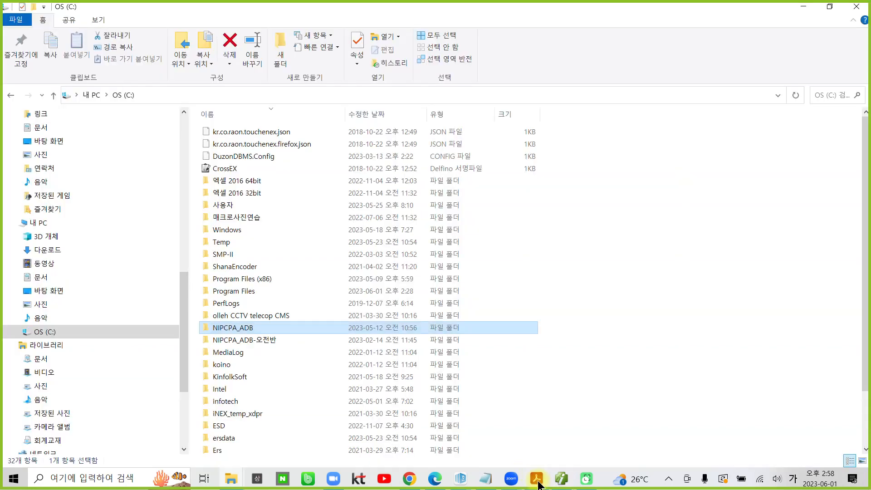
left_click(538, 482)
left_click(538, 482)
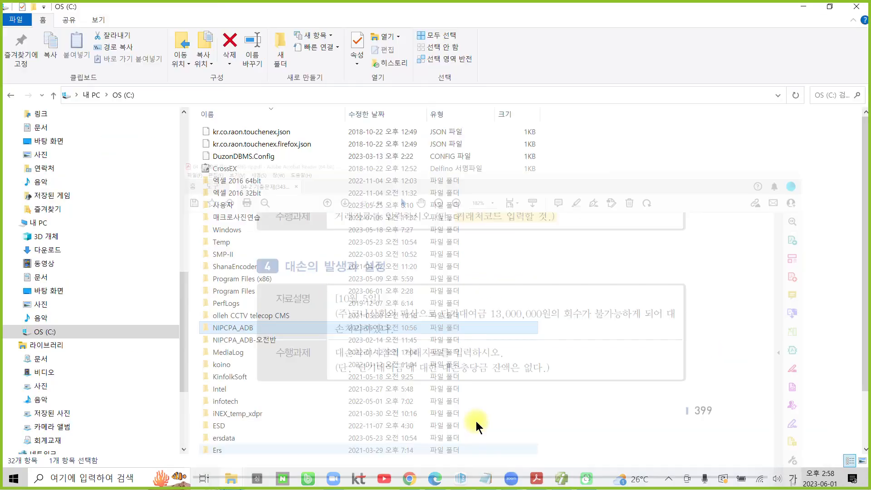
left_click(536, 479)
scroll(434, 312, "down", 5)
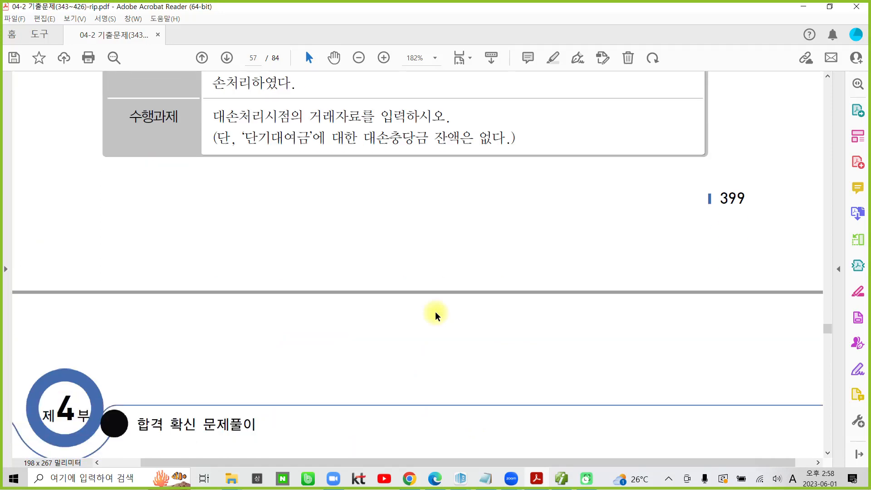
scroll(434, 314, "down", 5)
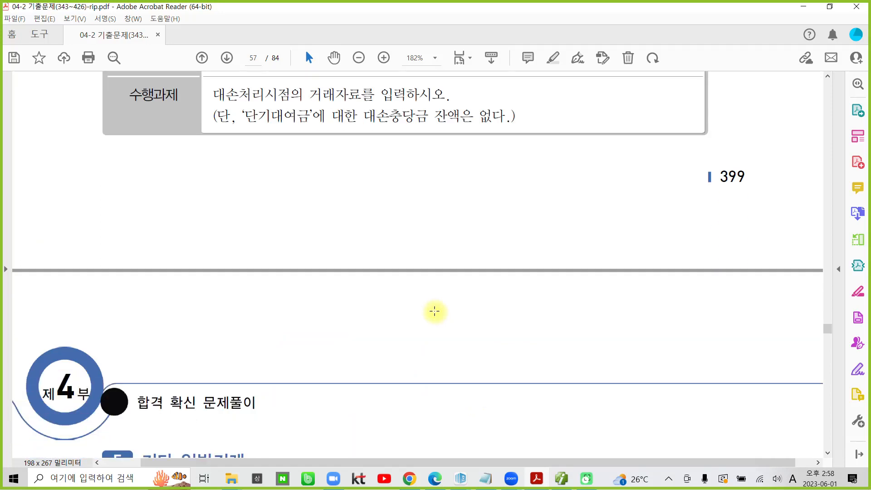
scroll(434, 314, "down", 2)
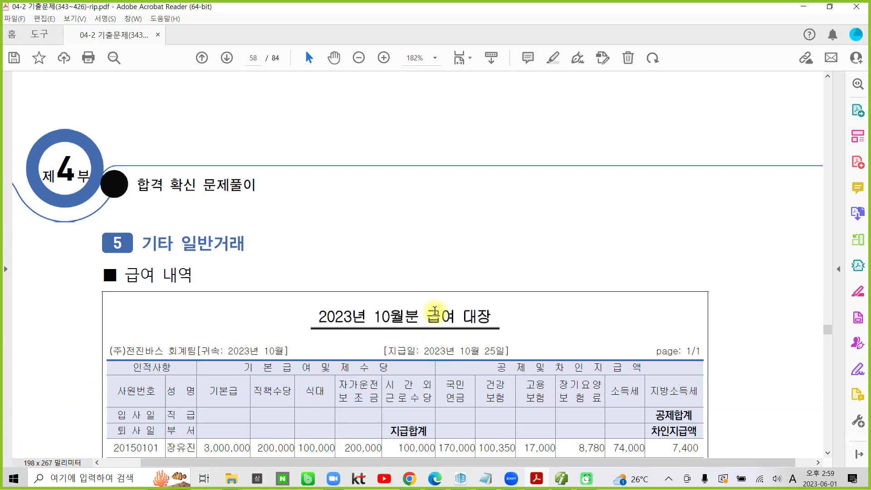
scroll(435, 312, "down", 4)
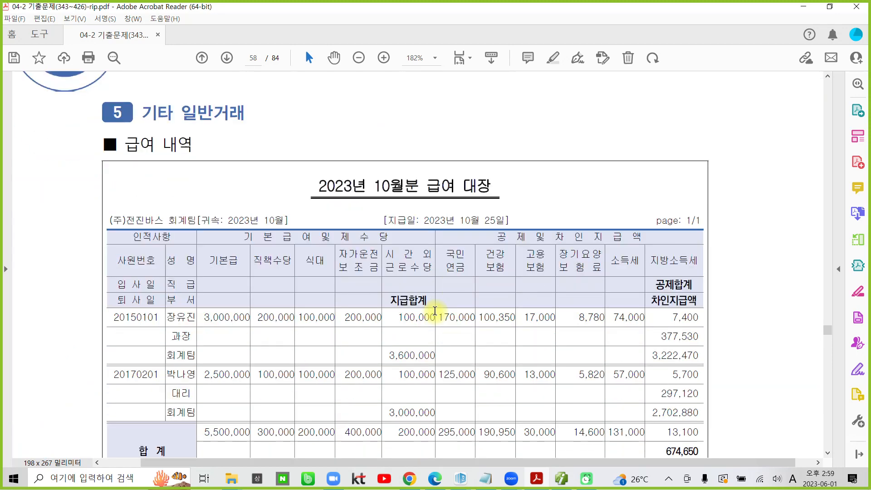
scroll(434, 311, "down", 4)
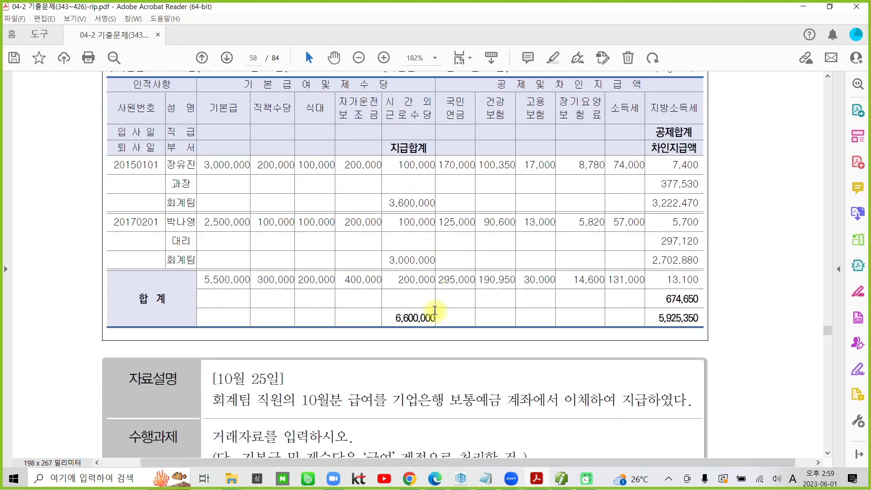
scroll(434, 311, "down", 2)
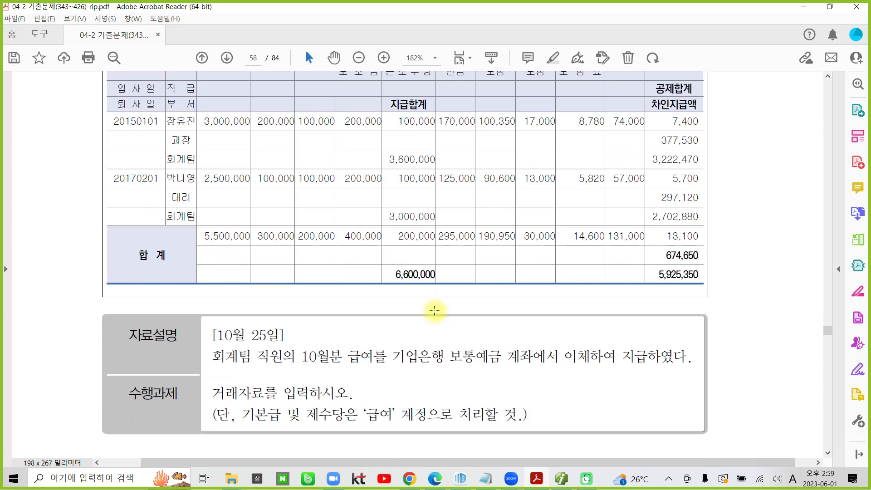
Examine task 5's transaction date and the account required for base pay and allowances
mouse_move(276, 340)
left_mouse_down()
mouse_move(279, 330)
mouse_move(264, 339)
left_mouse_up()
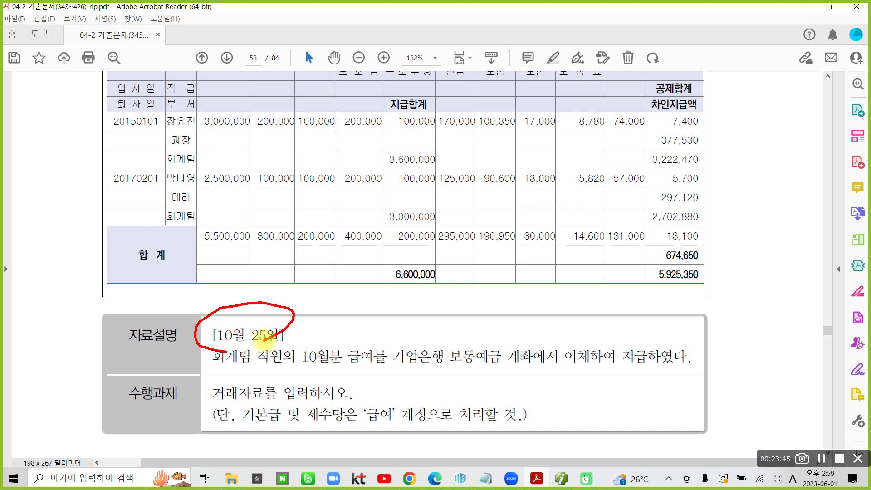
mouse_move(393, 426)
left_mouse_down()
mouse_move(358, 410)
mouse_move(395, 401)
mouse_move(399, 430)
left_mouse_up()
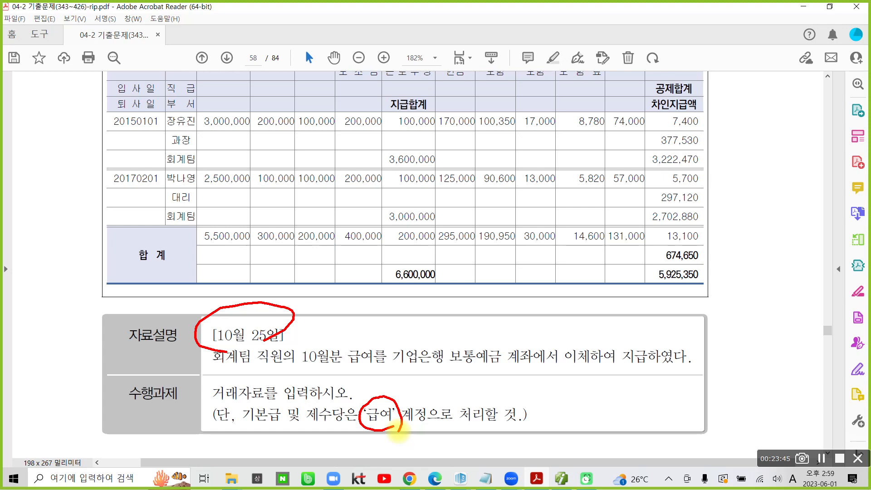
mouse_move(431, 295)
left_mouse_down()
mouse_move(378, 264)
mouse_move(443, 278)
mouse_move(441, 291)
left_mouse_up()
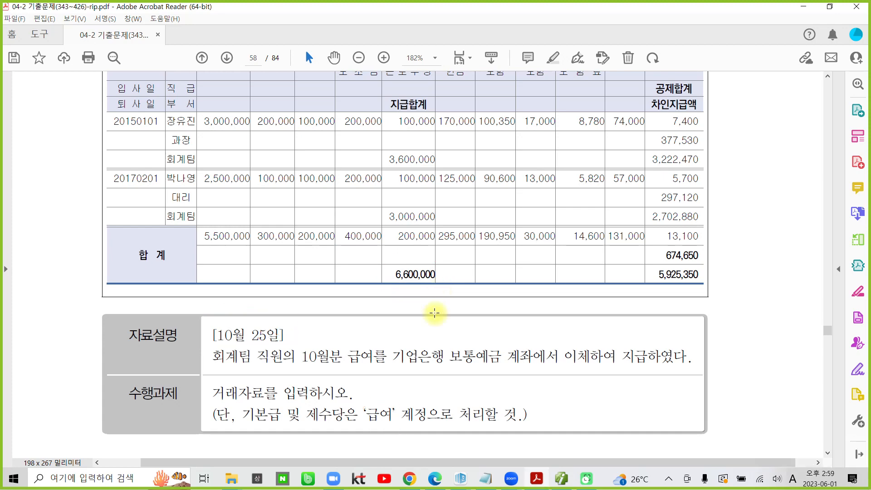
Examine the payroll ledger's base pay and allowance items and their 지급합계 to determine the side of the entry they belong on
scroll(436, 312, "up", 1)
scroll(435, 315, "up", 1)
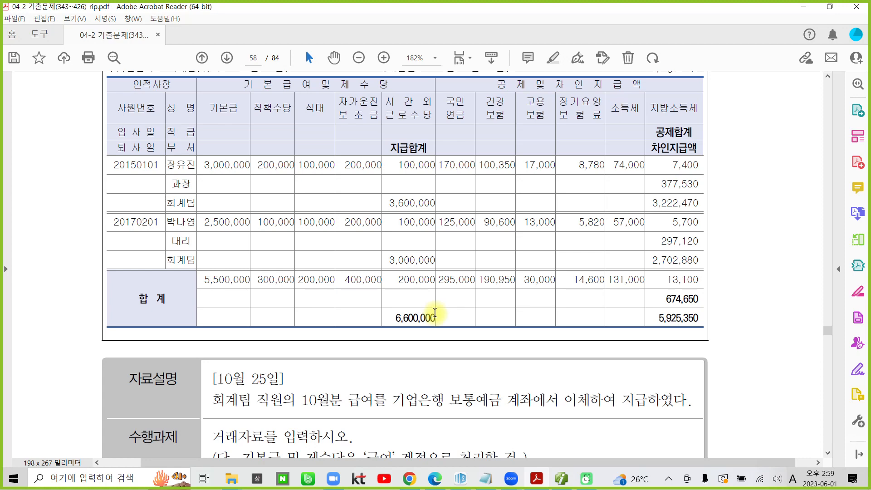
mouse_move(199, 94)
left_mouse_down()
mouse_move(201, 116)
mouse_move(439, 132)
mouse_move(445, 95)
mouse_move(340, 83)
mouse_move(192, 97)
left_mouse_up()
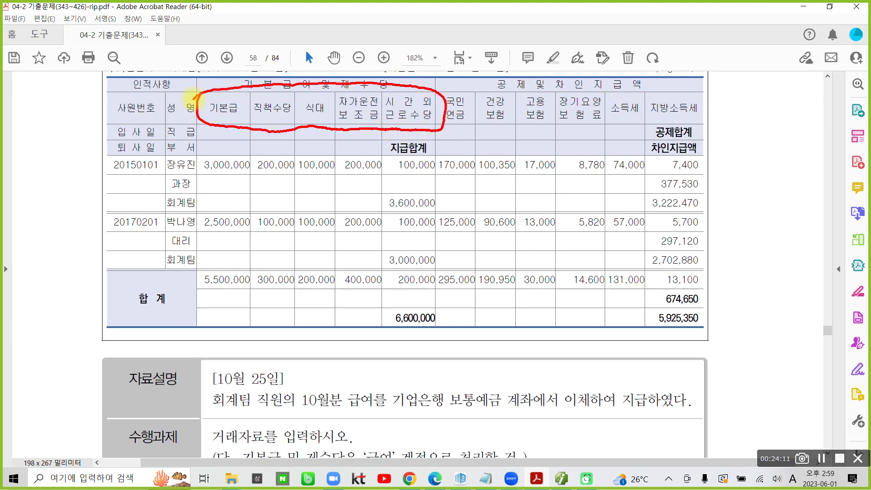
mouse_move(387, 309)
left_mouse_down()
mouse_move(398, 342)
mouse_move(447, 315)
mouse_move(379, 314)
left_mouse_up()
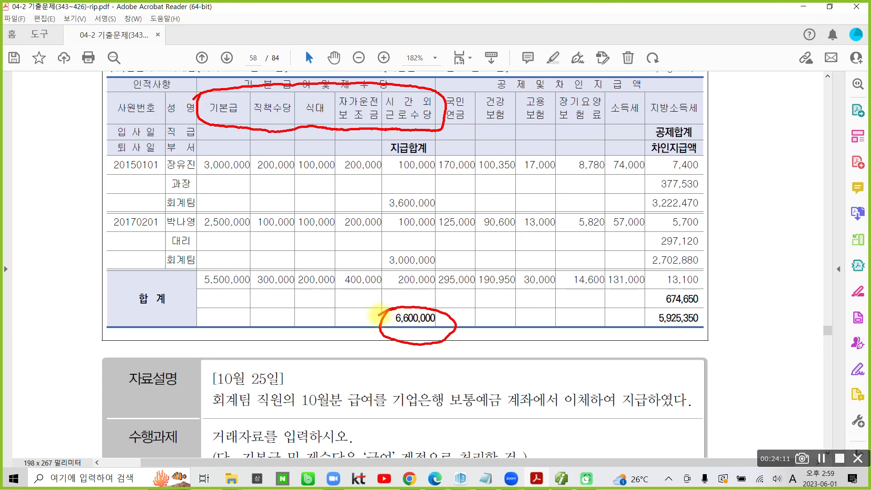
left_click_drag(320, 289, 336, 317)
mouse_move(311, 325)
left_mouse_down()
mouse_move(336, 318)
mouse_move(307, 350)
left_mouse_up()
left_click_drag(325, 336, 341, 344)
mouse_move(345, 297)
left_mouse_down()
mouse_move(346, 354)
mouse_move(365, 327)
mouse_move(350, 354)
left_mouse_up()
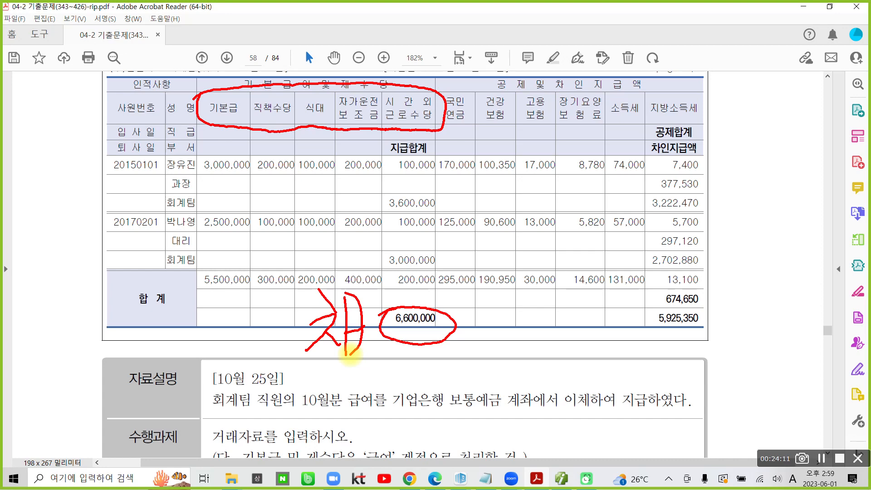
Examine the payroll ledger's 공제합계 total to determine the withholding account and the side of the entry for the deductions
left_click_drag(706, 121, 739, 120)
mouse_move(666, 277)
left_mouse_down()
mouse_move(655, 318)
mouse_move(698, 272)
mouse_move(644, 293)
left_mouse_up()
mouse_move(743, 263)
left_mouse_down()
mouse_move(737, 290)
mouse_move(766, 281)
mouse_move(771, 295)
left_mouse_up()
mouse_move(781, 244)
left_mouse_down()
mouse_move(780, 312)
mouse_move(787, 285)
mouse_move(820, 278)
left_mouse_up()
mouse_move(787, 286)
left_mouse_down()
mouse_move(839, 273)
mouse_move(800, 313)
left_mouse_up()
mouse_move(820, 252)
left_mouse_down()
mouse_move(853, 272)
mouse_move(838, 309)
left_mouse_up()
mouse_move(831, 286)
left_mouse_down()
mouse_move(849, 287)
mouse_move(846, 306)
left_mouse_up()
left_click_drag(836, 310, 855, 307)
left_click_drag(672, 239, 706, 233)
left_click_drag(675, 240, 702, 246)
mouse_move(700, 221)
left_mouse_down()
mouse_move(700, 262)
mouse_move(710, 246)
left_mouse_up()
left_click_drag(710, 231, 711, 262)
mouse_move(712, 212)
left_mouse_down()
mouse_move(722, 232)
mouse_move(676, 292)
left_mouse_up()
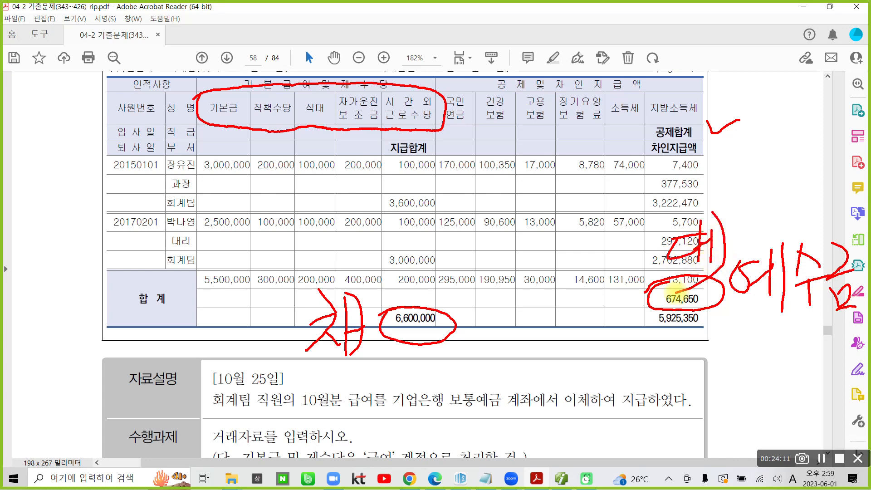
Match the ledger's 차인지급액 total to the 보통예금 payment account and compare its entry side with that of the deductions
mouse_move(655, 304)
left_mouse_down()
mouse_move(640, 321)
mouse_move(711, 342)
mouse_move(701, 309)
left_mouse_up()
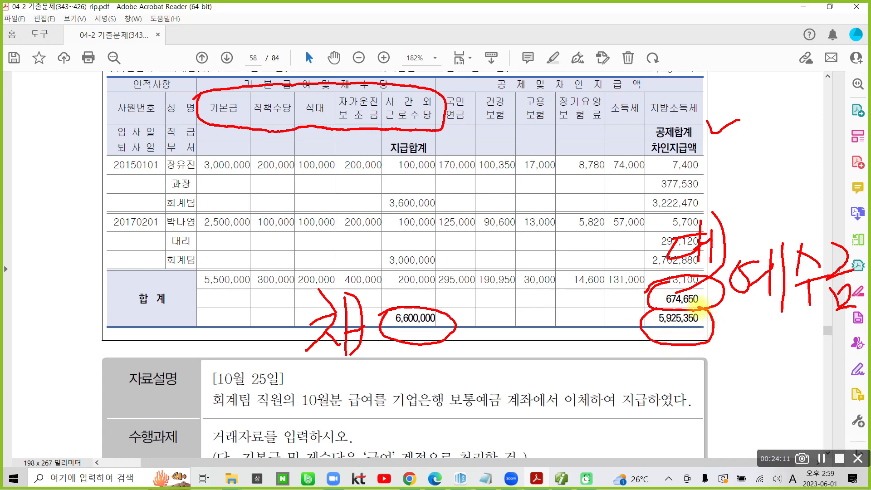
mouse_move(466, 419)
left_mouse_down()
mouse_move(450, 417)
mouse_move(490, 380)
mouse_move(494, 424)
mouse_move(478, 426)
left_mouse_up()
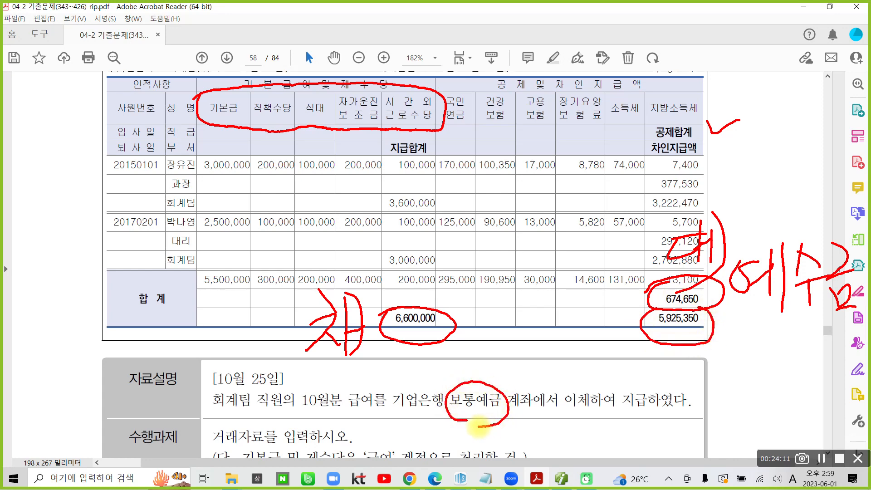
mouse_move(506, 390)
left_mouse_down()
mouse_move(635, 334)
mouse_move(629, 355)
left_mouse_up()
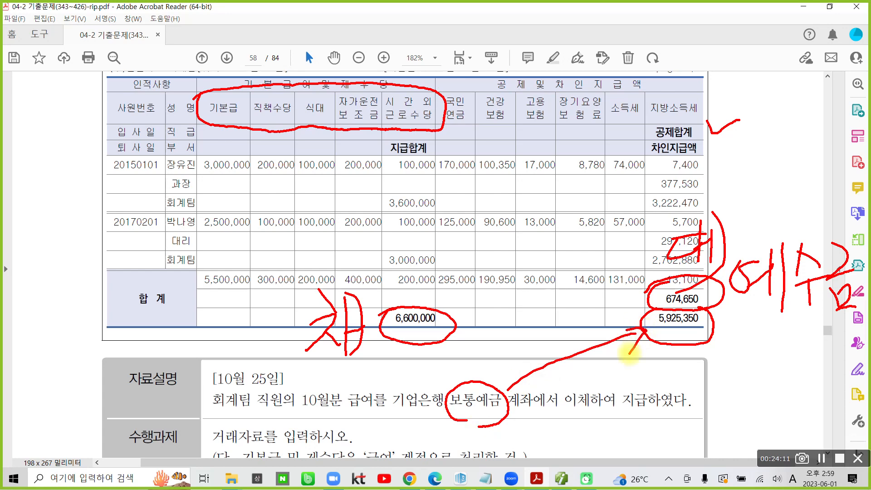
mouse_move(419, 377)
left_mouse_down()
mouse_move(438, 365)
mouse_move(449, 389)
mouse_move(438, 358)
mouse_move(449, 389)
left_mouse_up()
left_click_drag(454, 355, 461, 380)
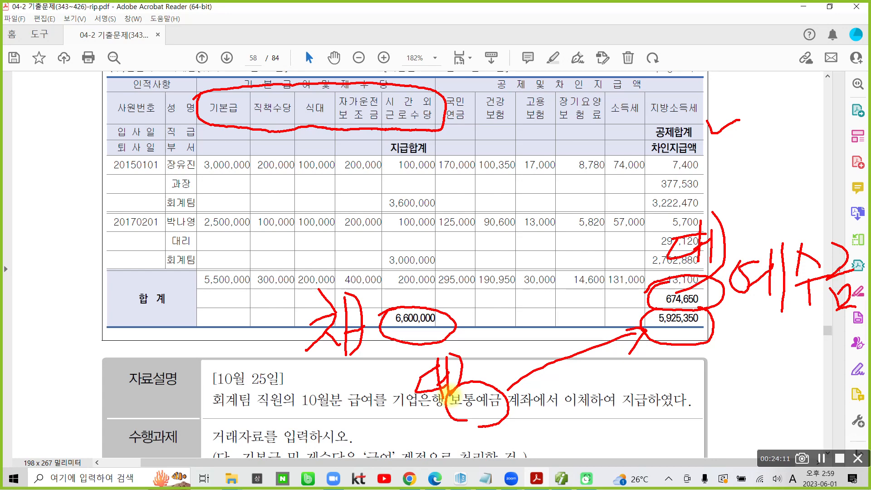
mouse_move(448, 390)
left_mouse_down()
mouse_move(422, 404)
mouse_move(472, 390)
left_mouse_up()
left_click_drag(666, 276, 738, 268)
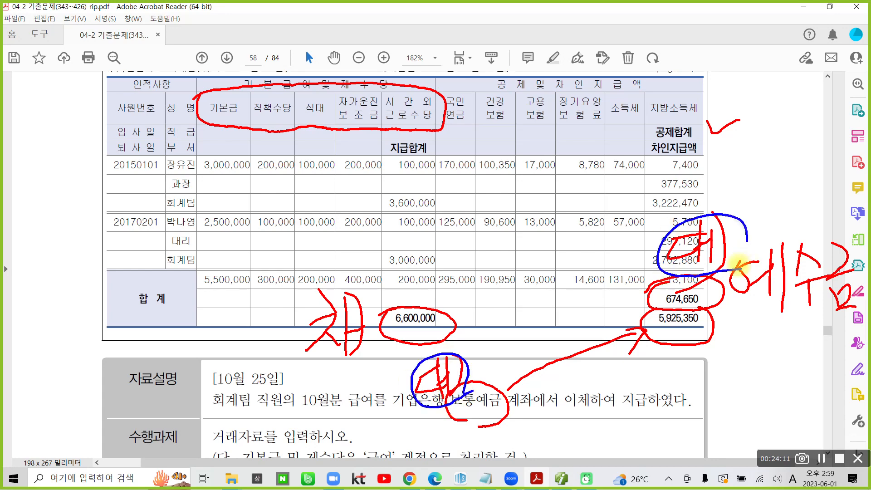
Switch from the exam PDF to the accounting program's 일반전표입력 and set the voucher date to October 25
mouse_move(319, 371)
left_mouse_down()
mouse_move(278, 339)
mouse_move(365, 295)
mouse_move(350, 371)
left_mouse_up()
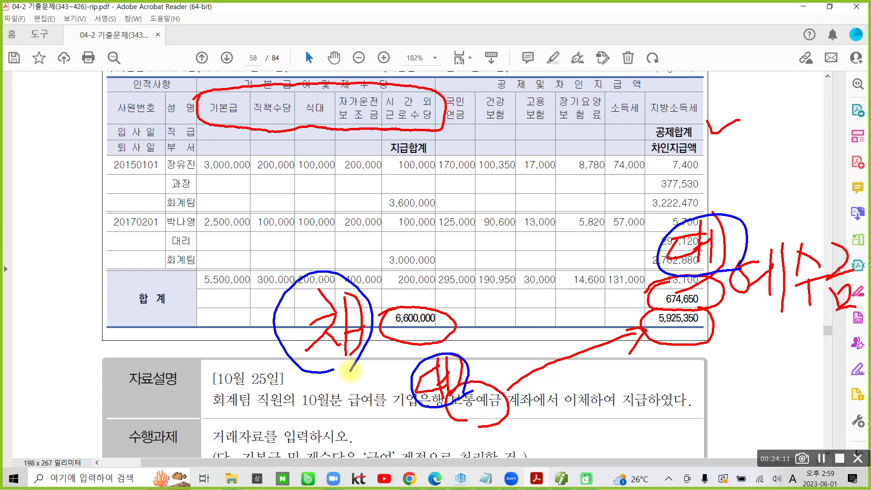
key("Escape")
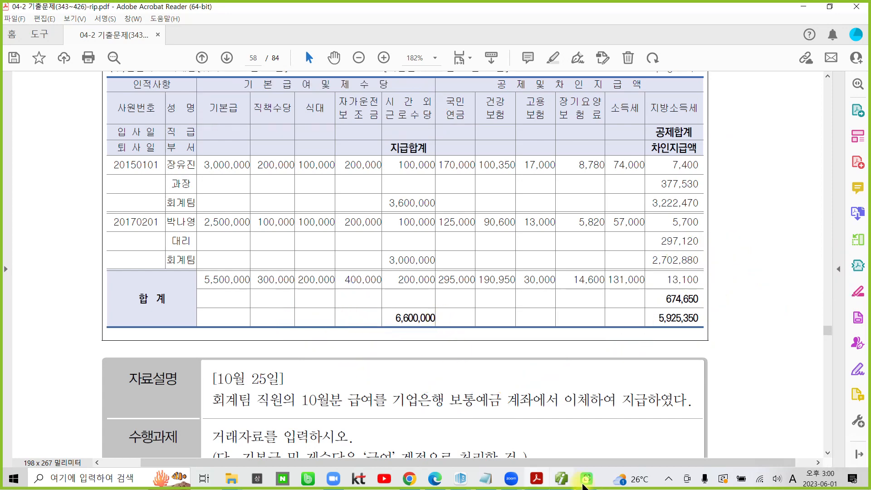
left_click(558, 481)
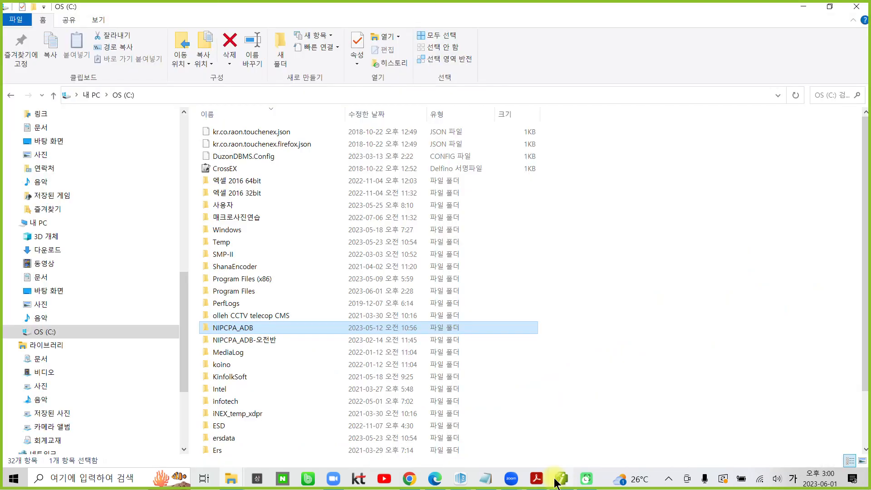
left_click(558, 481)
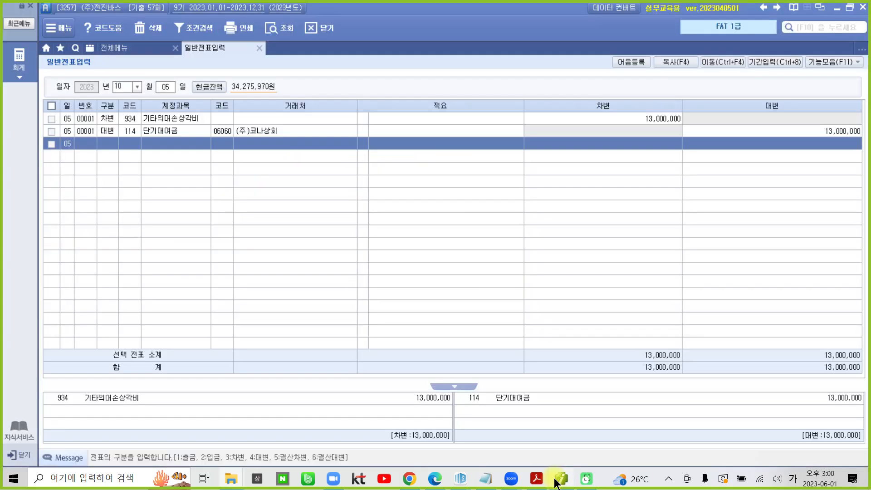
left_click(158, 88)
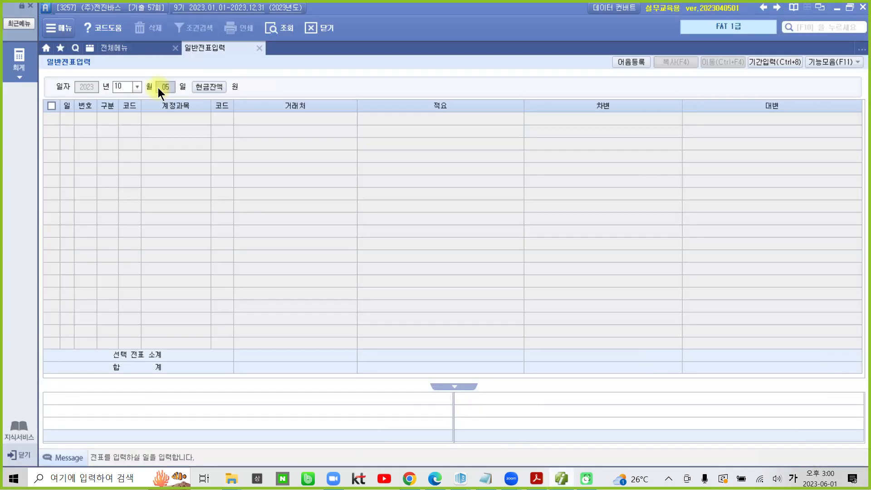
key("Return")
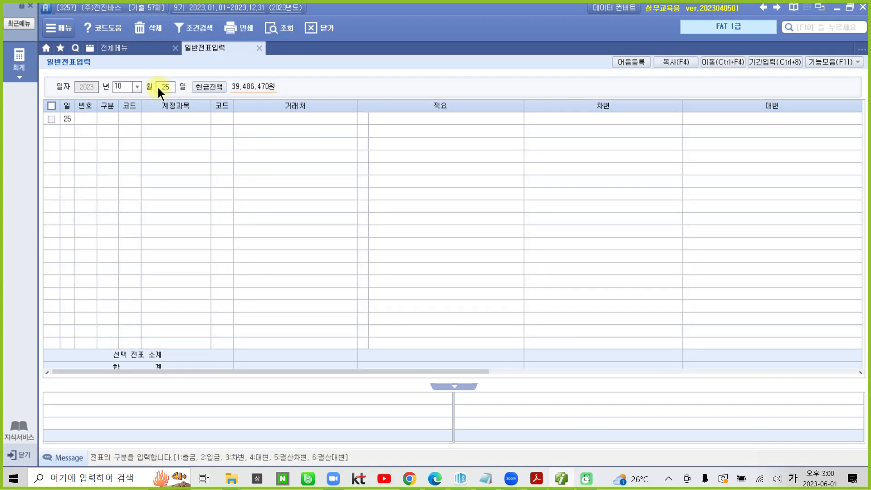
Enter a 차변 line for account 801 급여 with an amount of 6,600,000 and no 거래처
type("3")
key("Return")
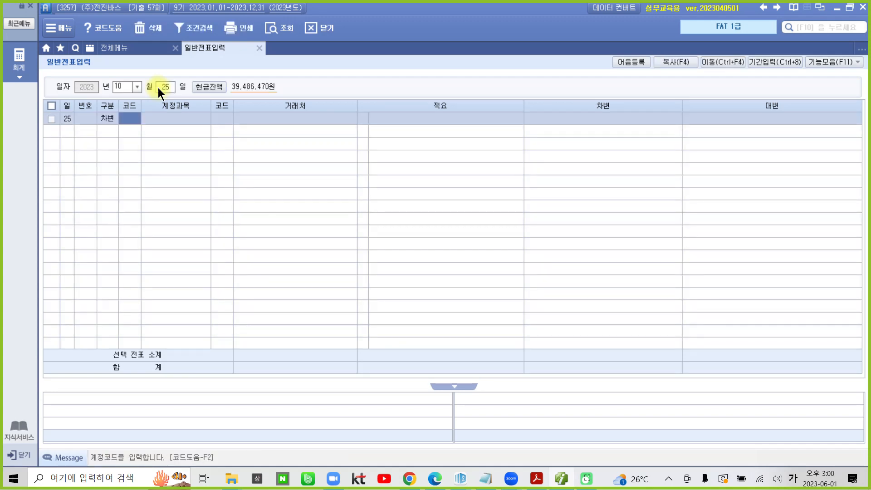
type("801")
key("Return")
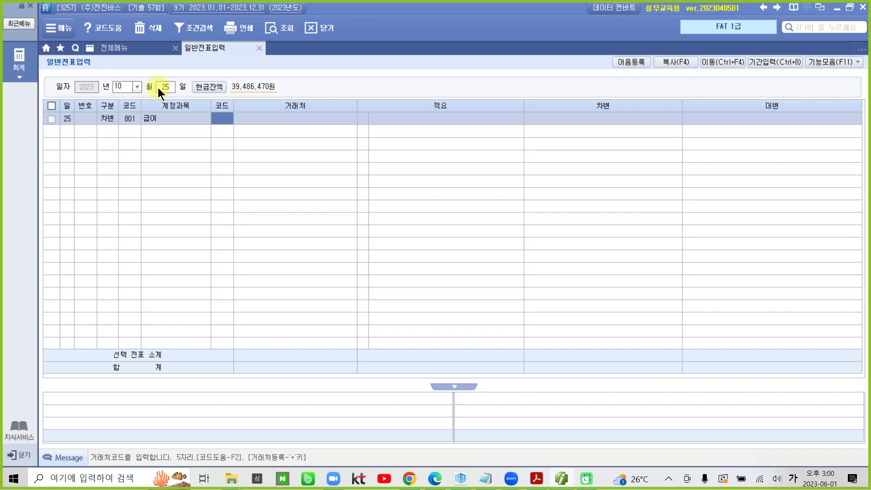
key("Return")
key("Return")
key("Return")
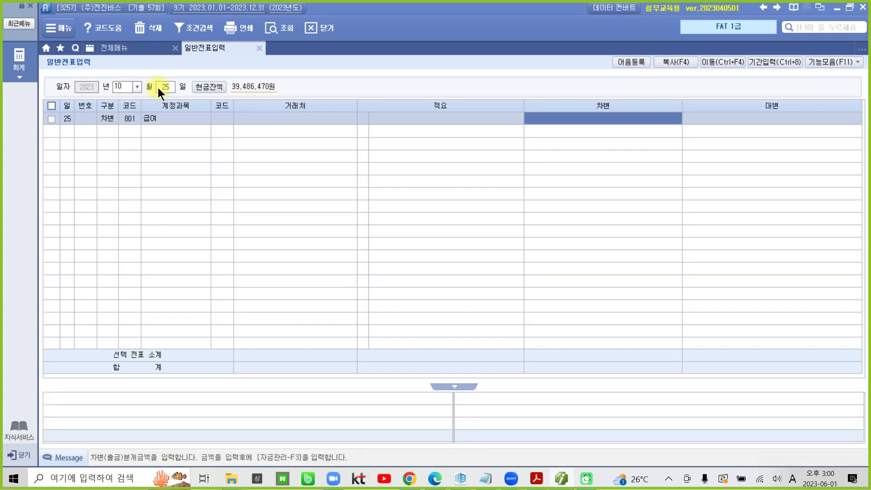
type("6,60")
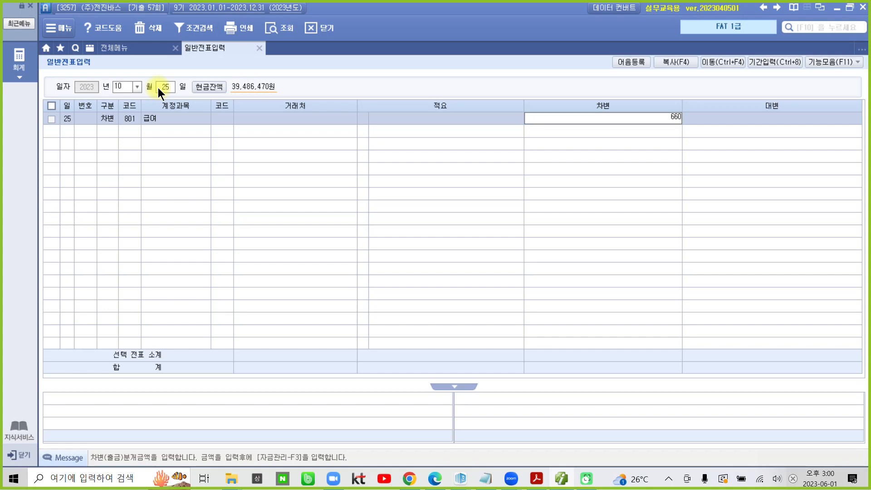
type("0,000")
key("Return")
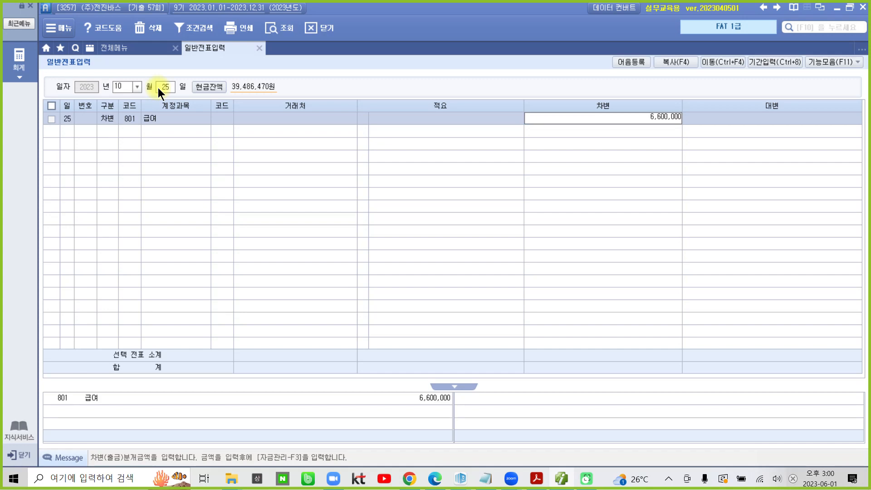
Add a 대변 line for account 254 예수금 with an amount of 674,650 and no 거래처
type("4")
key("Return")
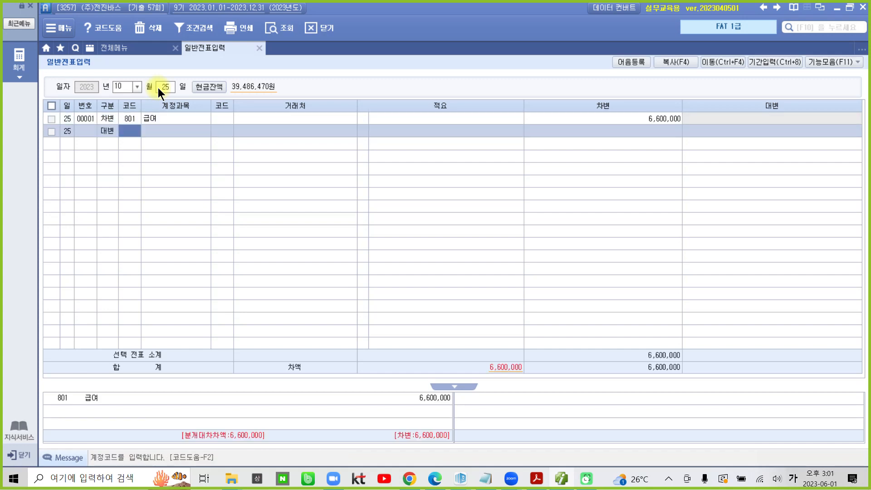
type("예수")
key("Return")
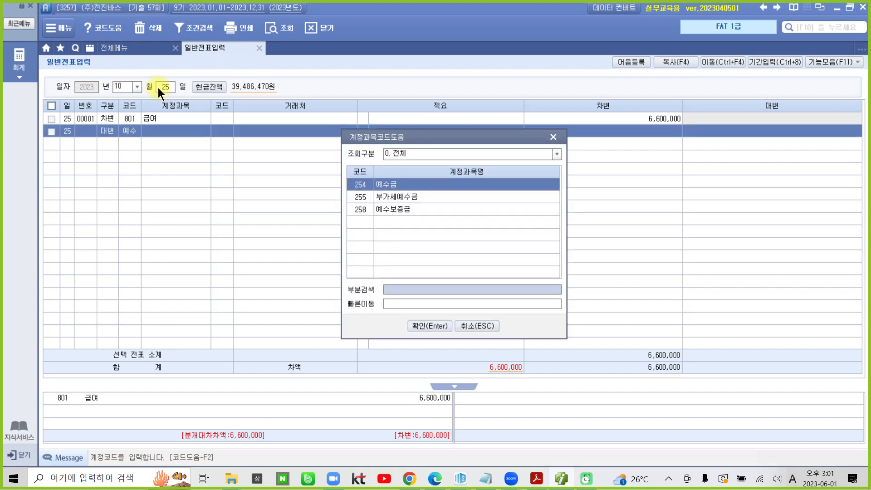
key("Return")
key("Return")
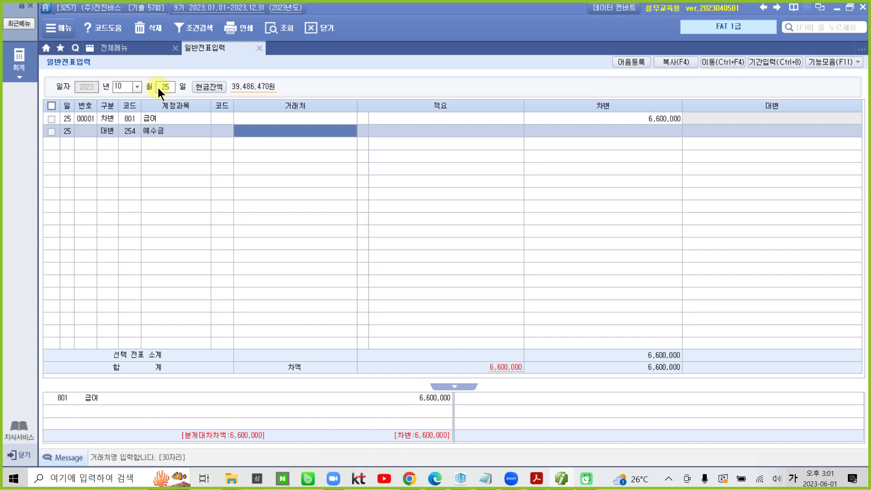
key("Return")
key("Return")
key("Return")
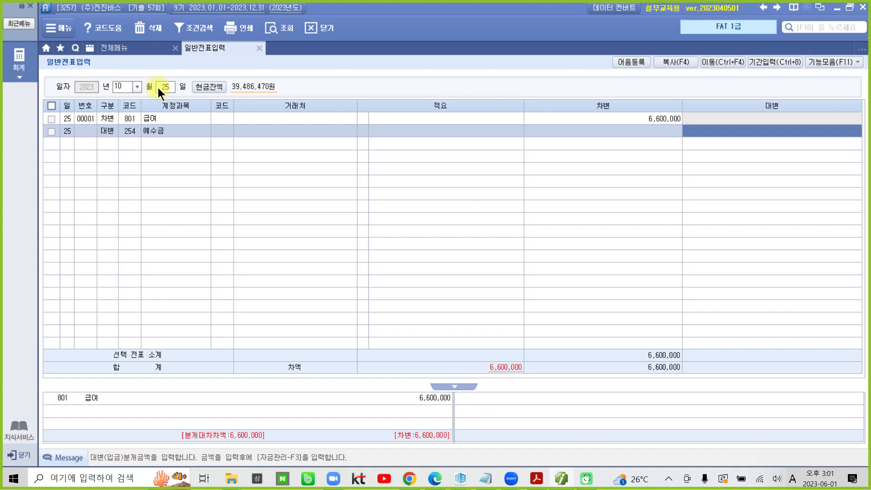
type("679")
key("BackSpace")
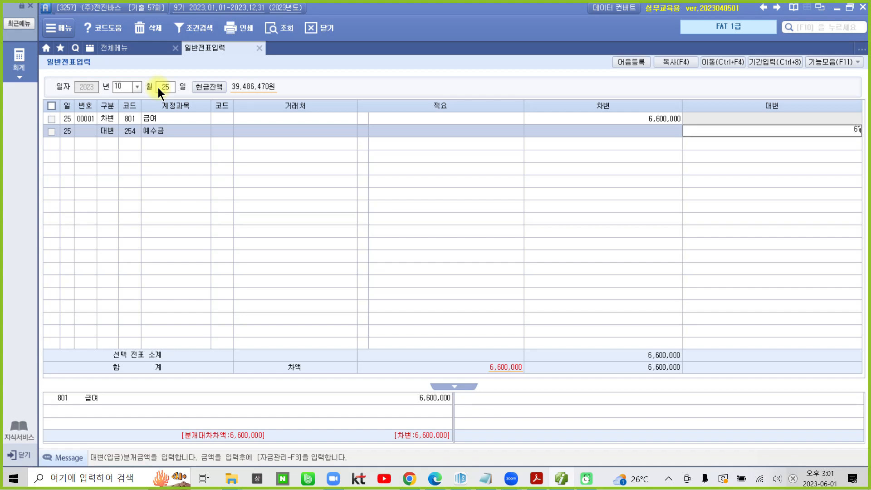
type("4650")
key("Return")
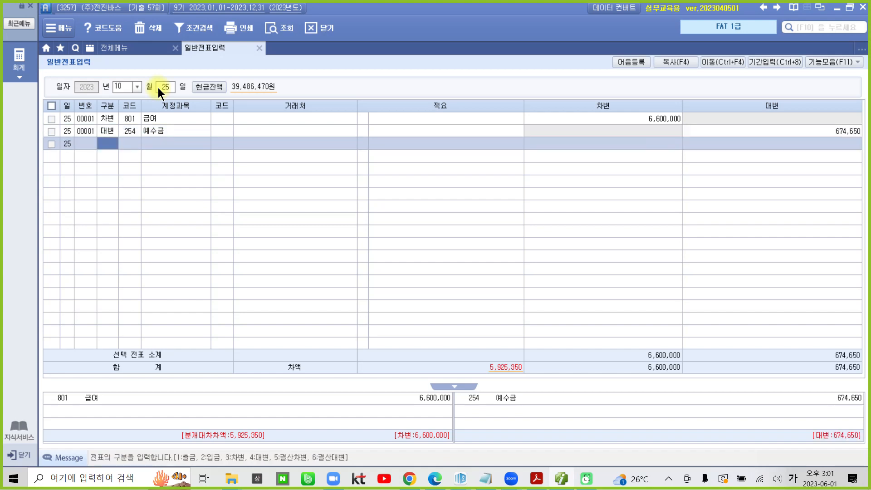
Add a 대변 line for account 103 보통예금 with 거래처 기업은행(보통) and an amount of 5,925,350
type("4")
key("Return")
type("103")
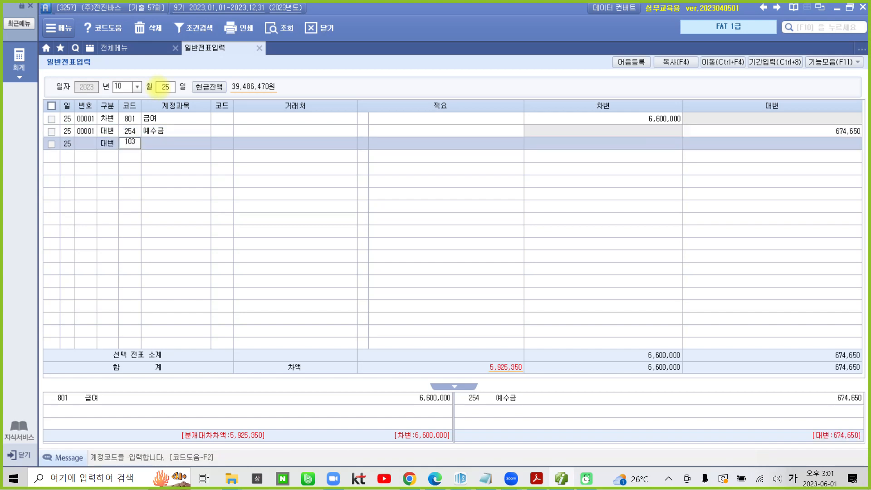
key("Return")
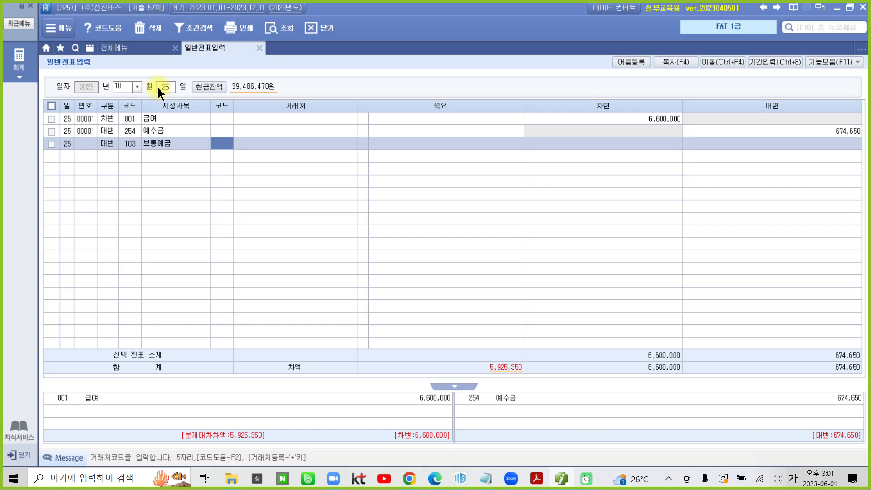
type("기업")
type("'")
key("Return")
key("Return")
key("Return")
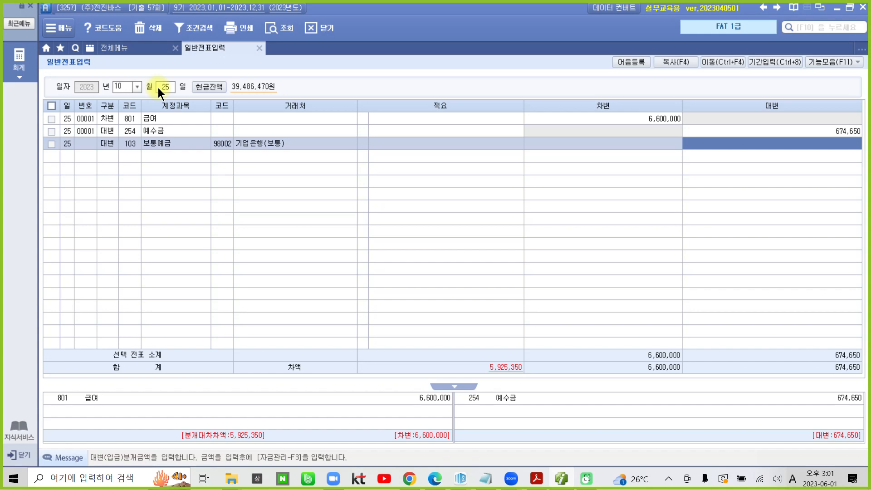
type("5925350")
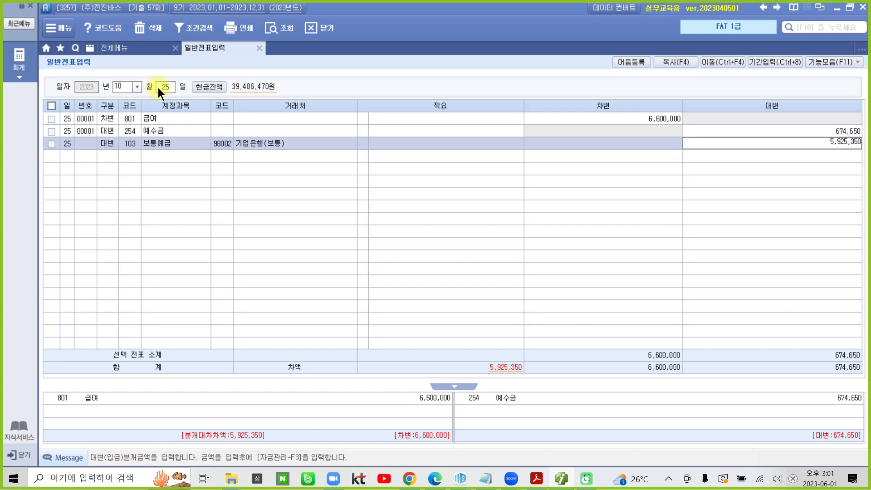
key("Return")
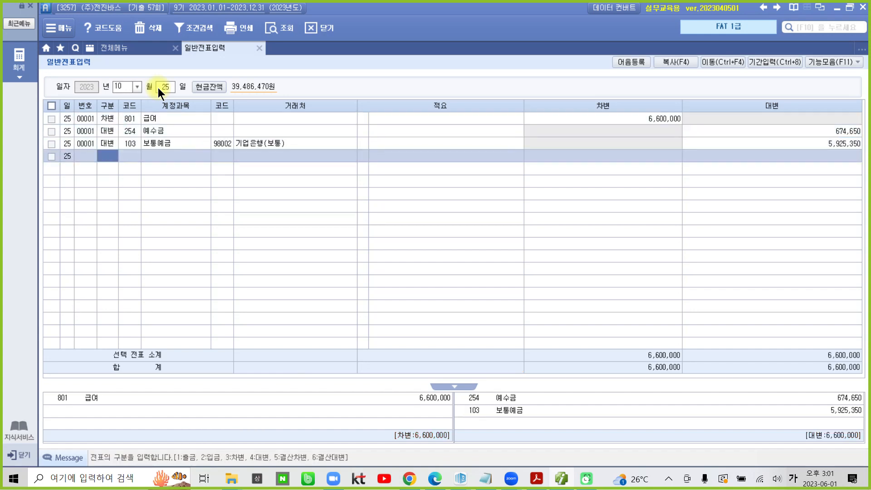